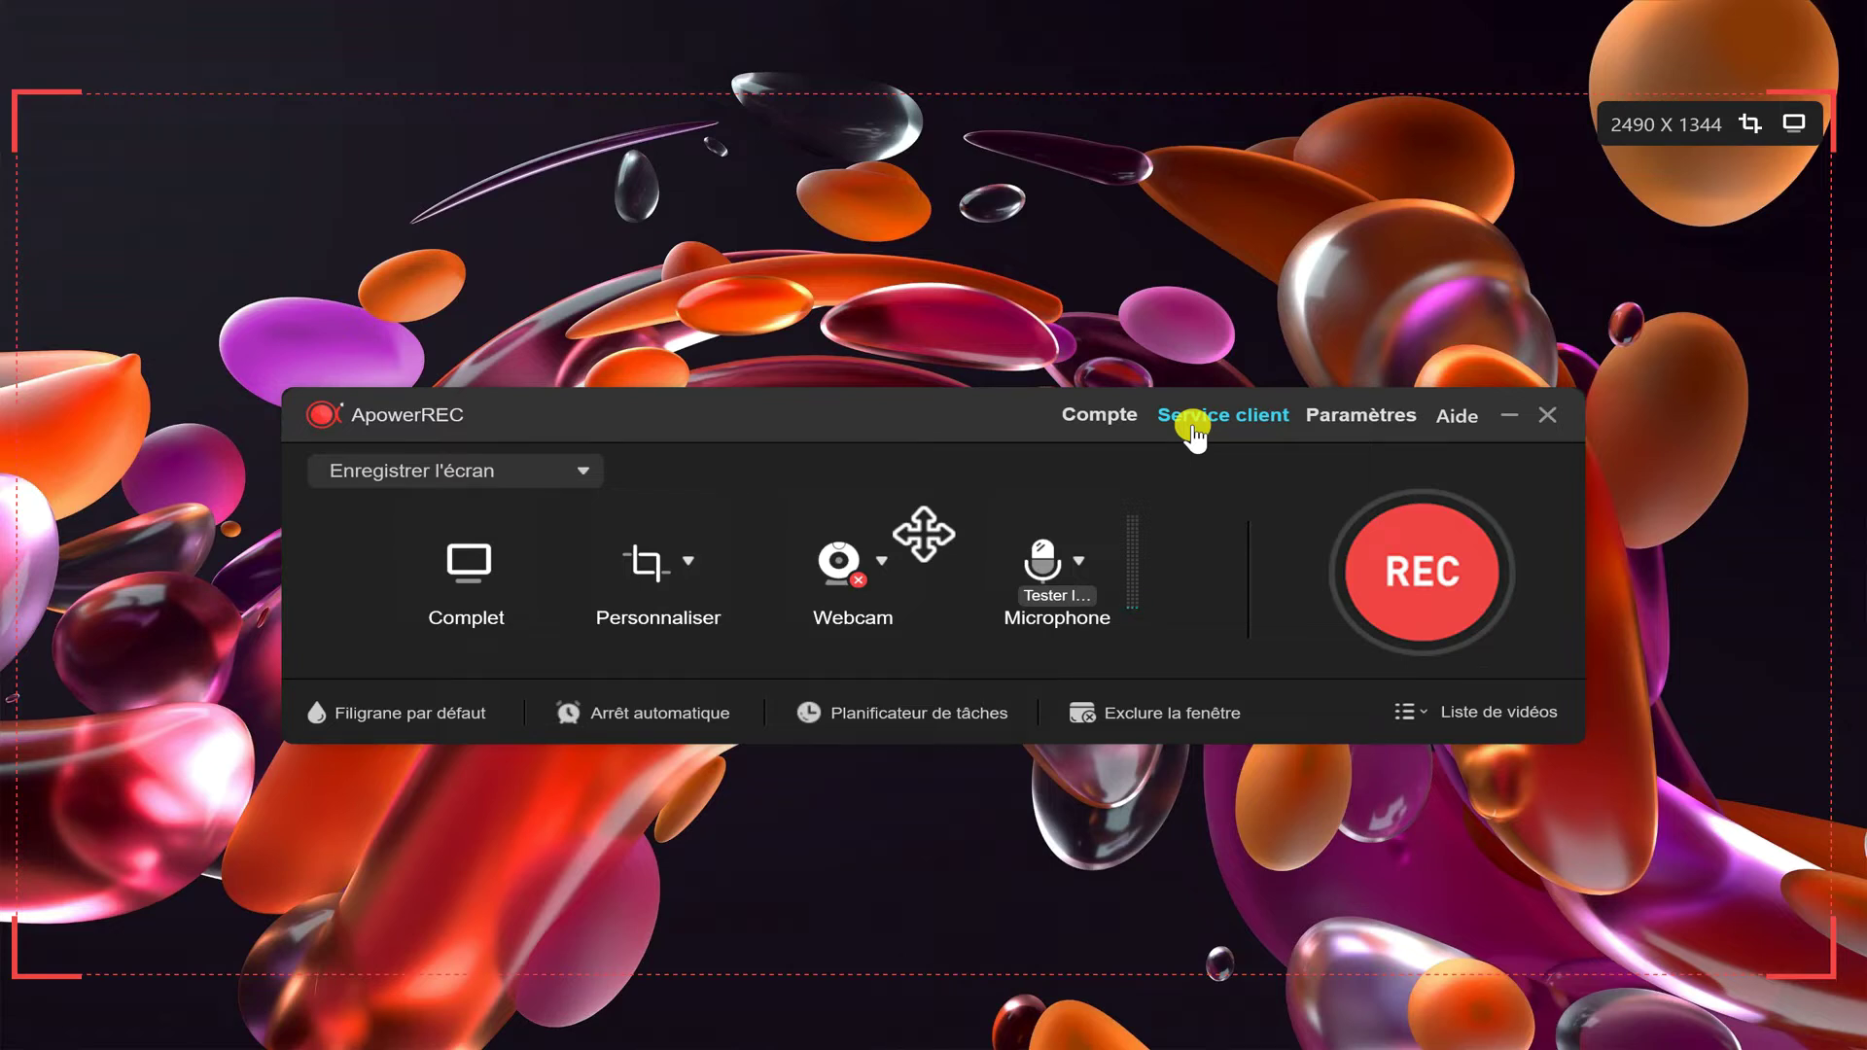
- Open the recorder's settings and review the available video output formats and resolution options
left_click(1388, 424)
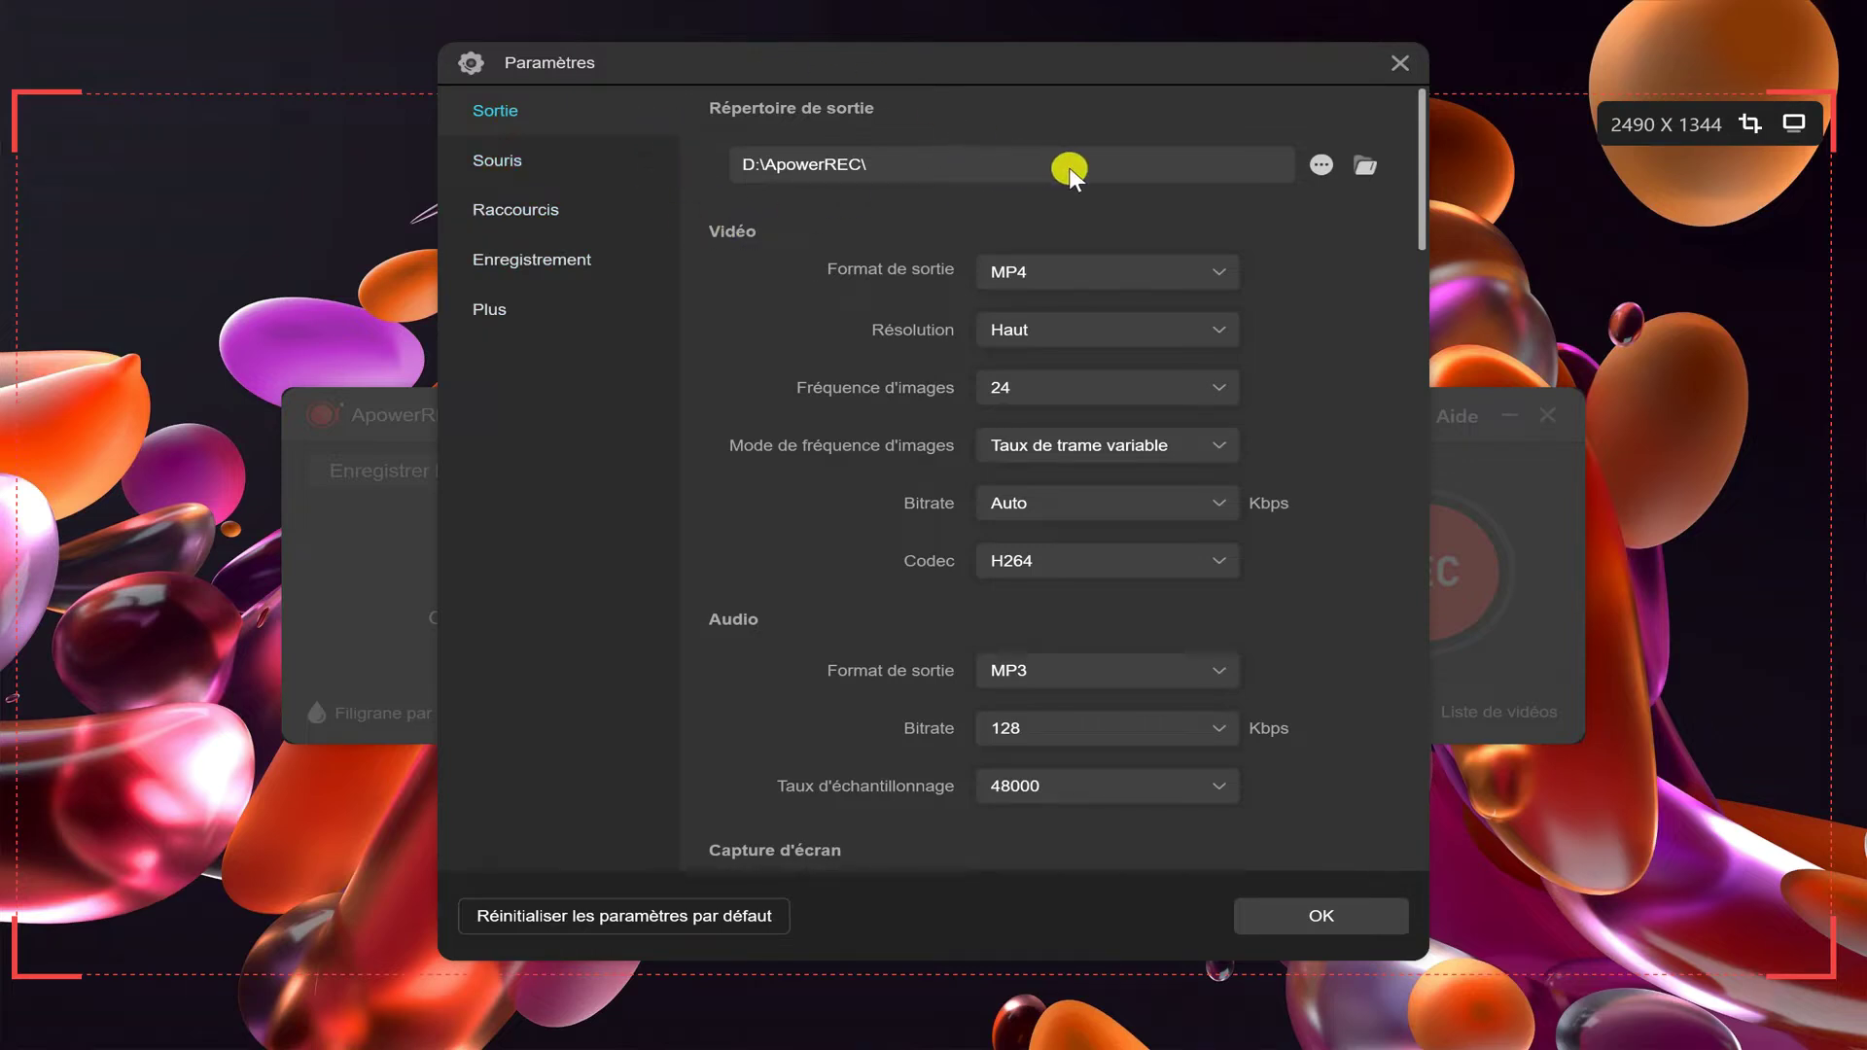
left_click(1175, 270)
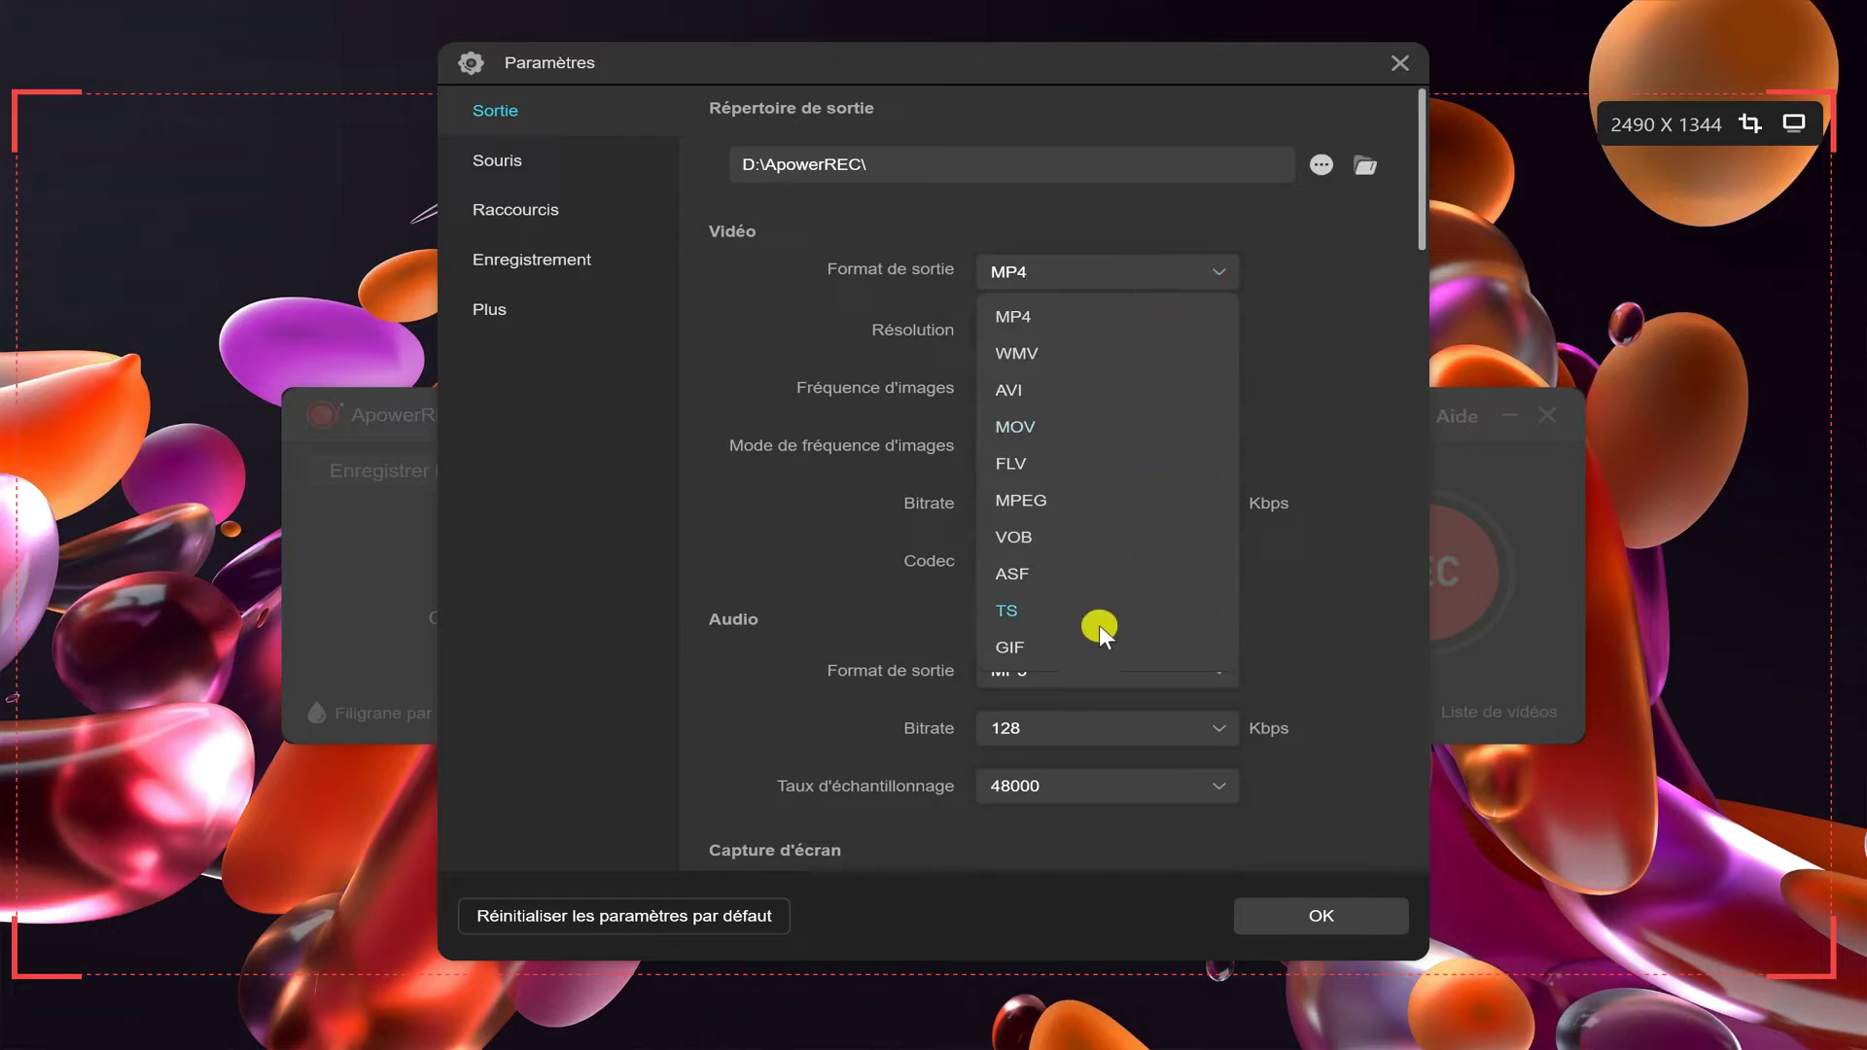
left_click(1330, 356)
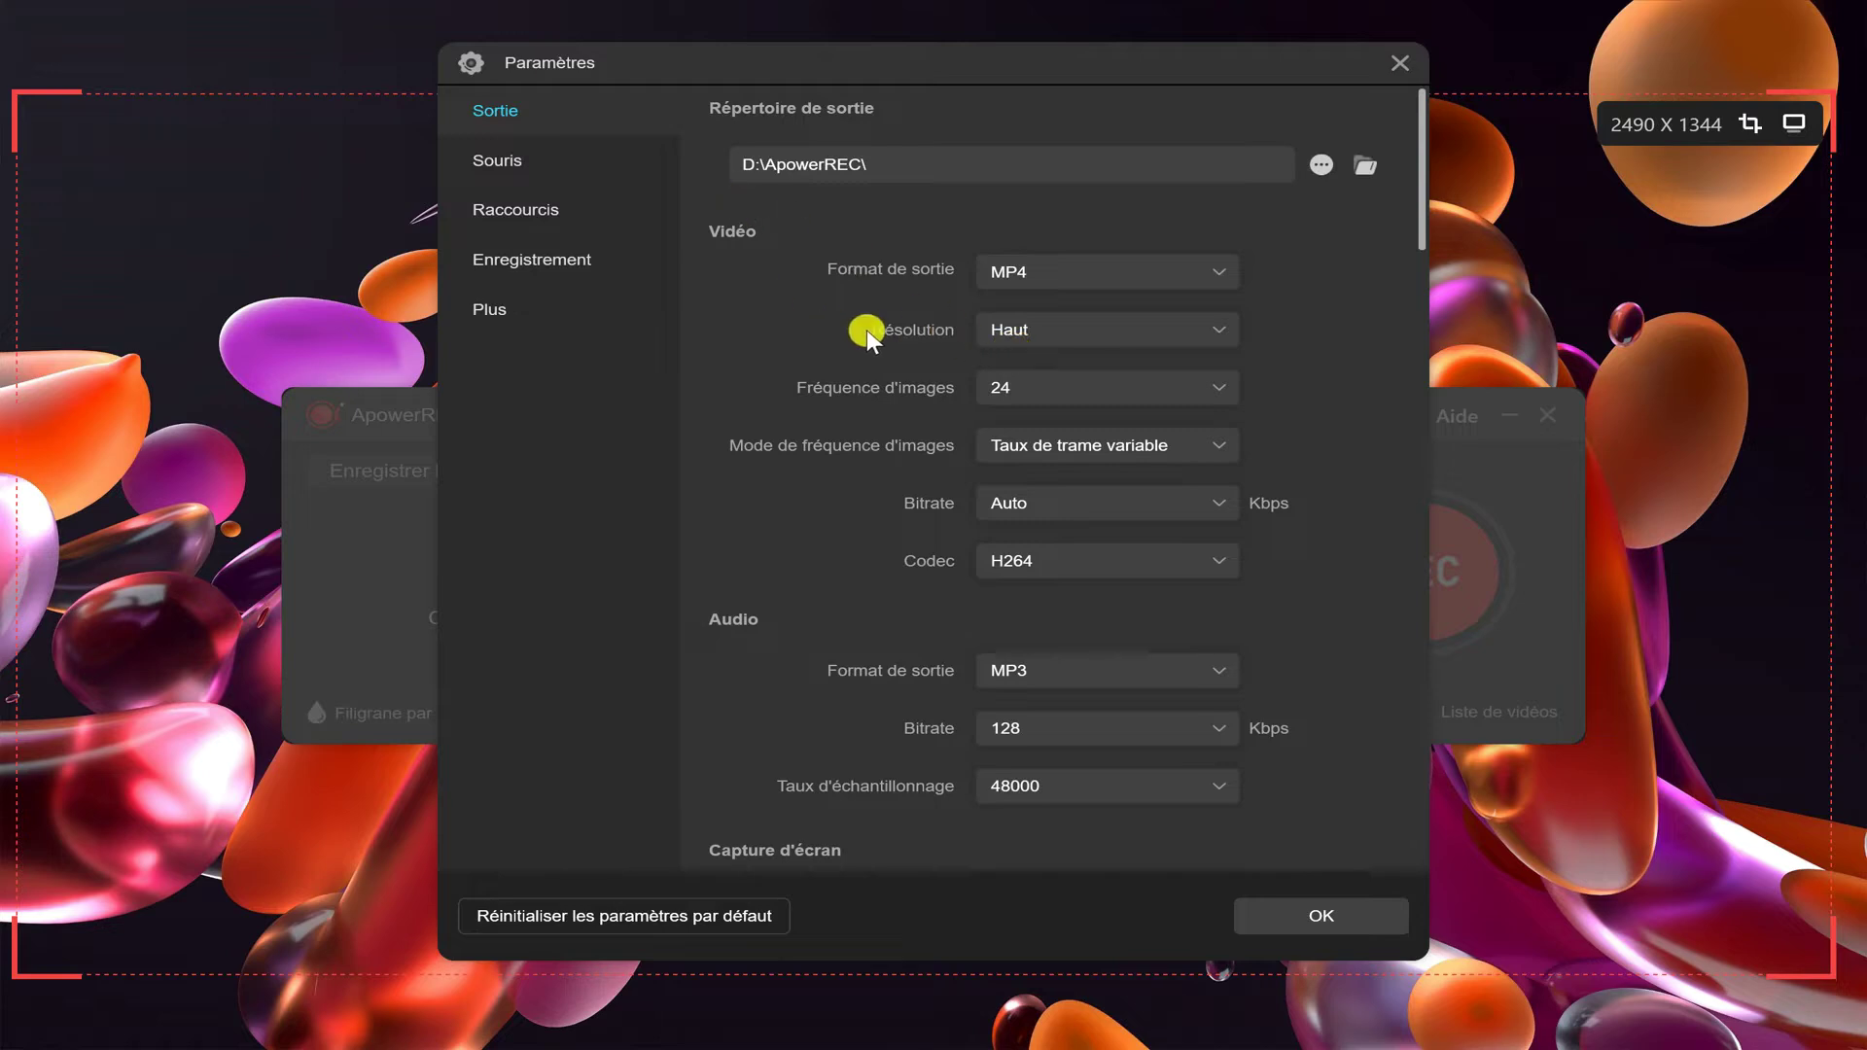
left_click(1114, 335)
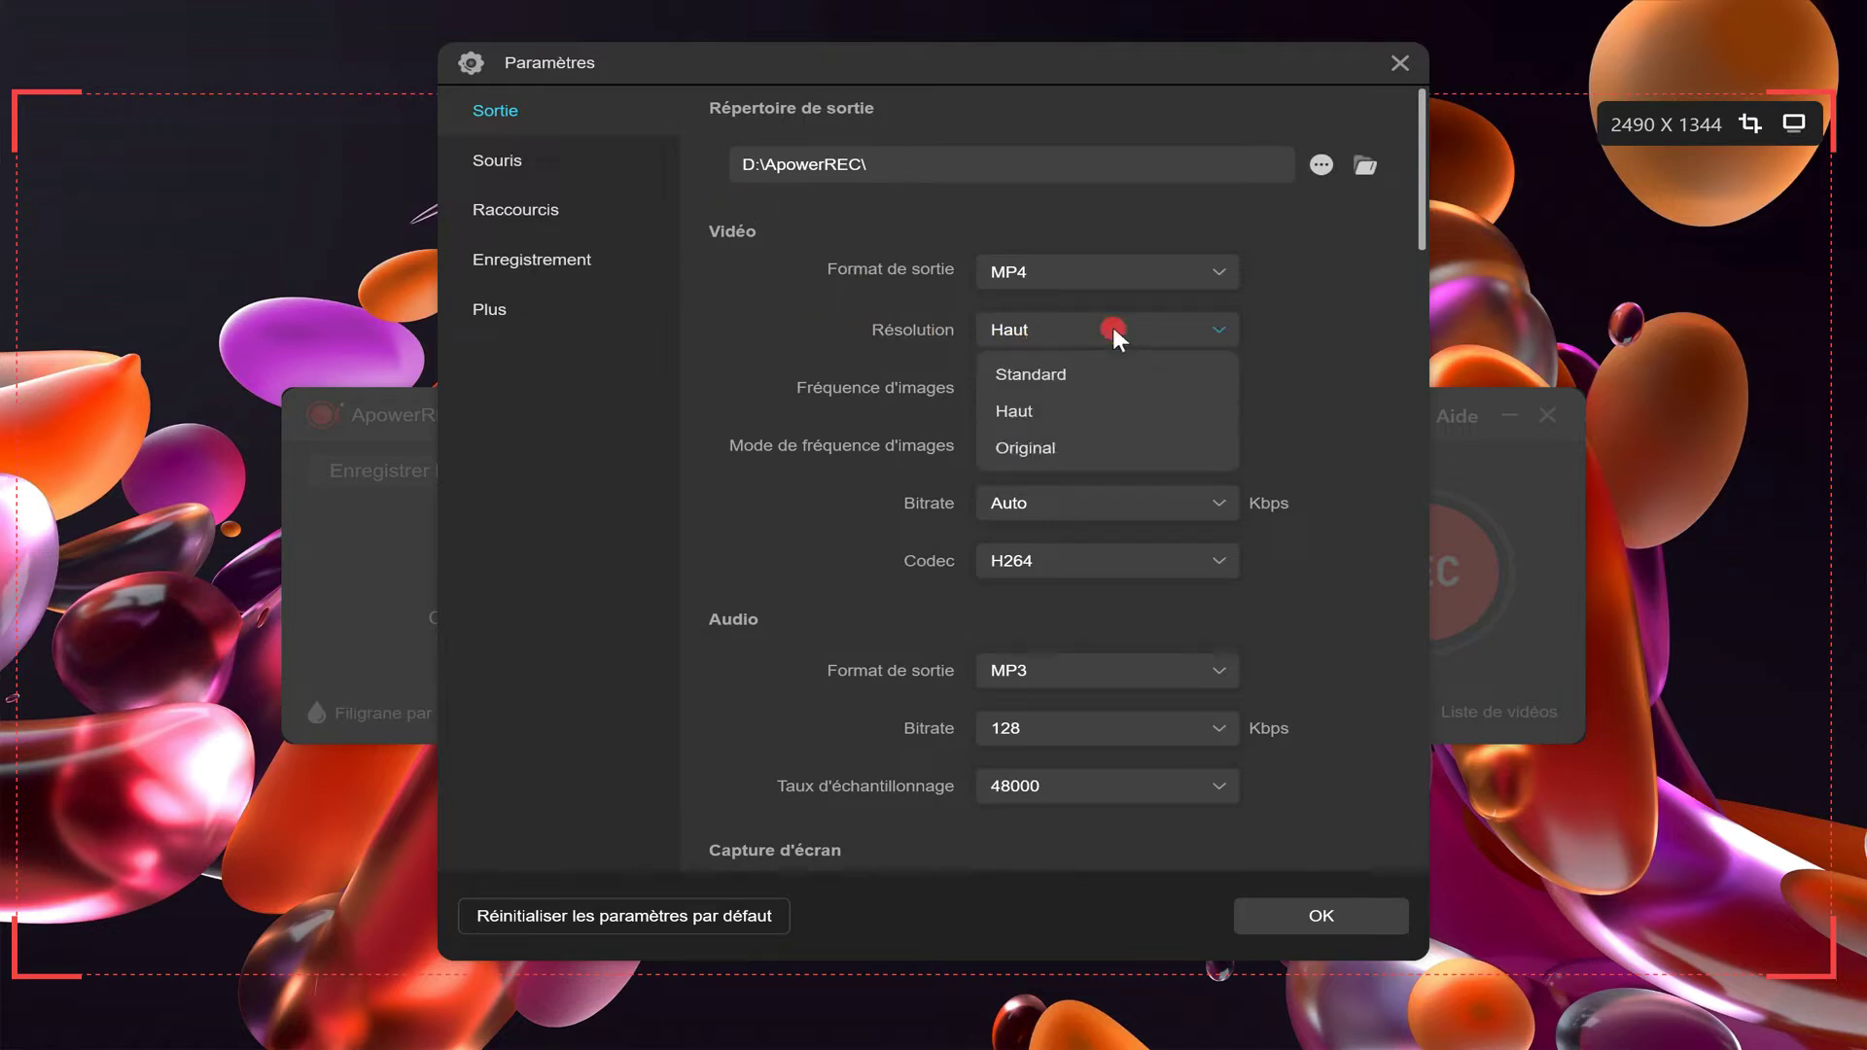
left_click(1114, 331)
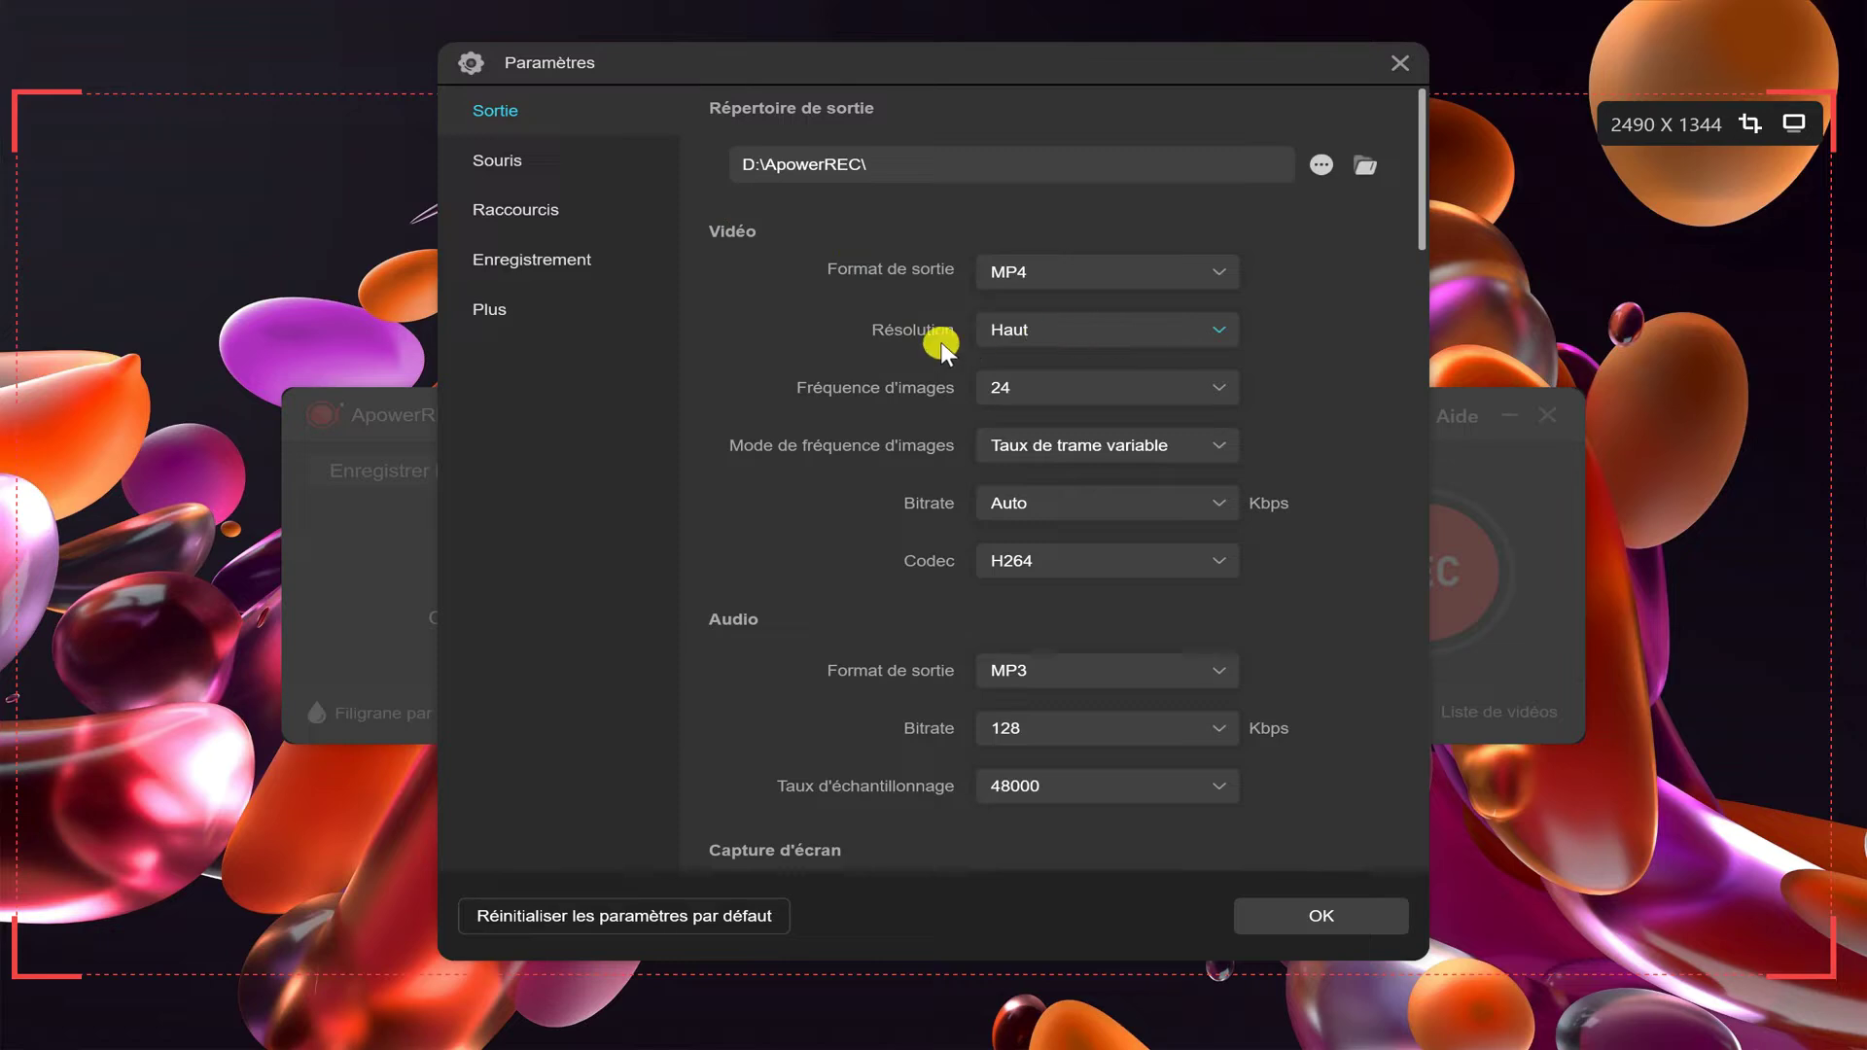
- Try a video frame rate of 60, and set it to Auto instead
left_click(1064, 385)
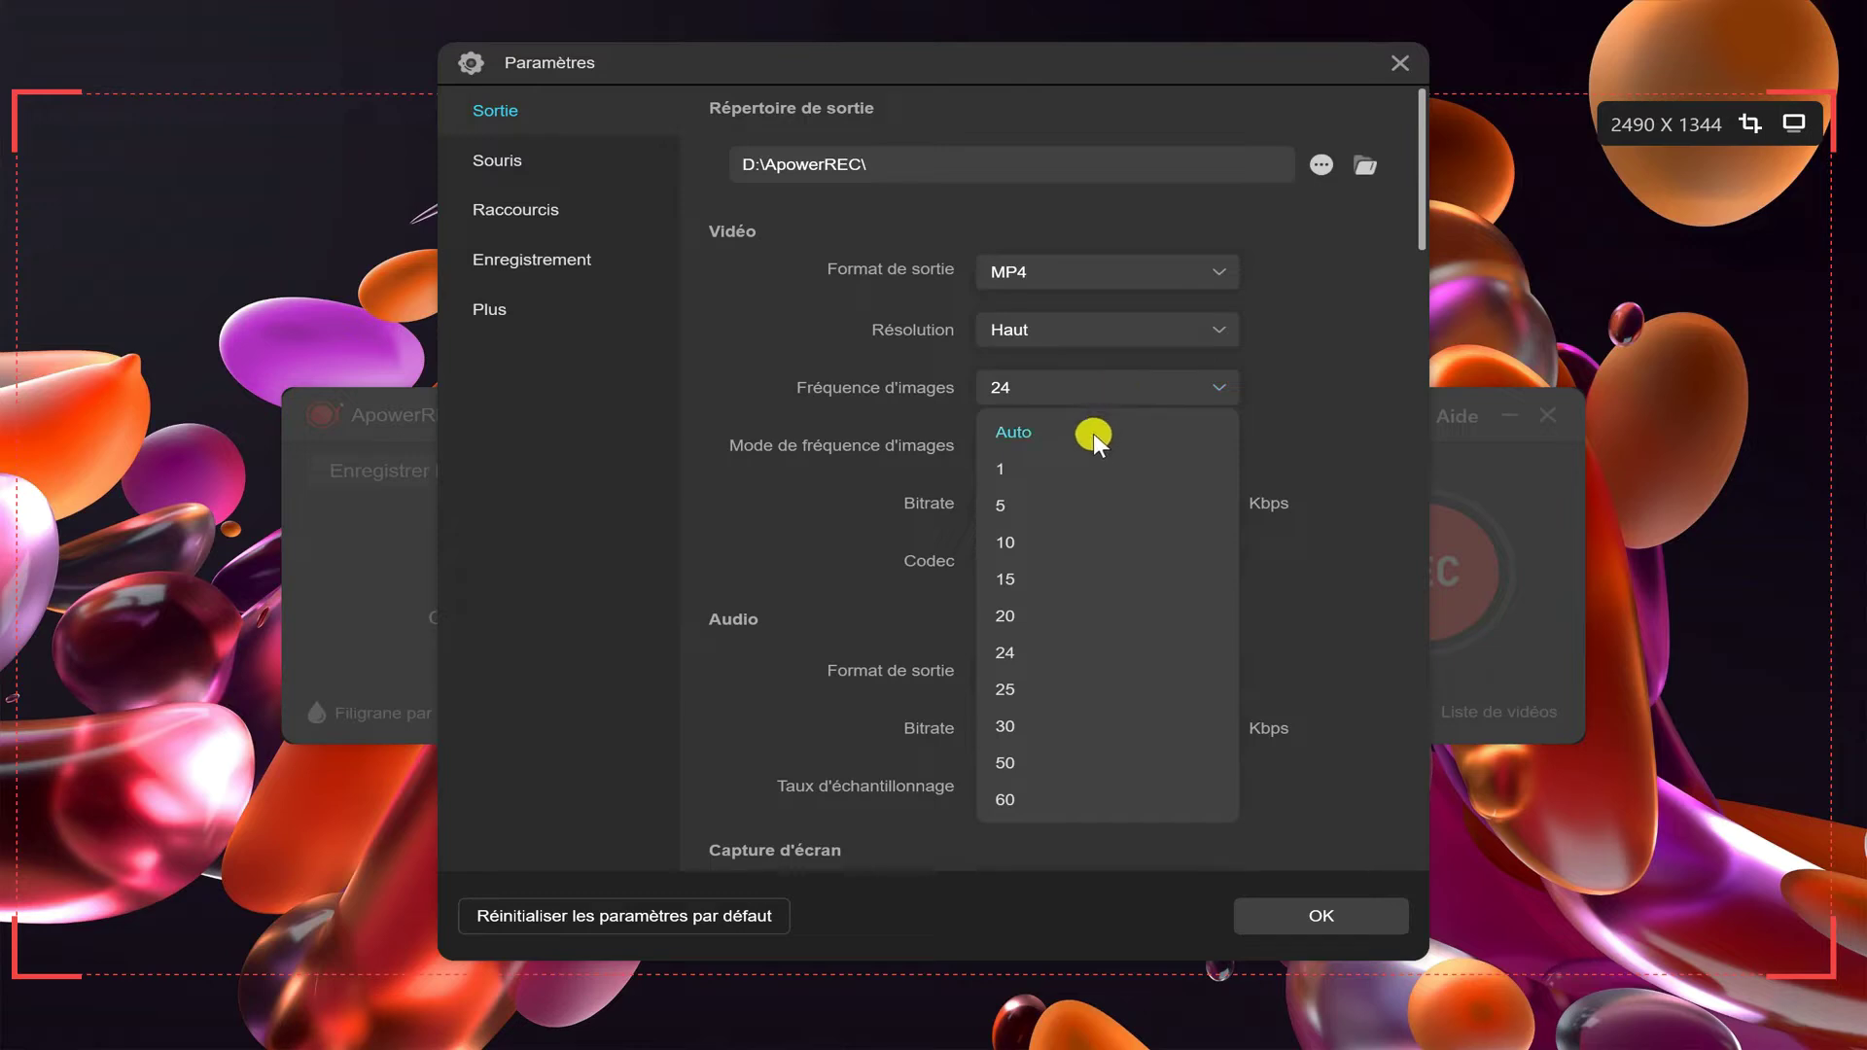
left_click(1042, 799)
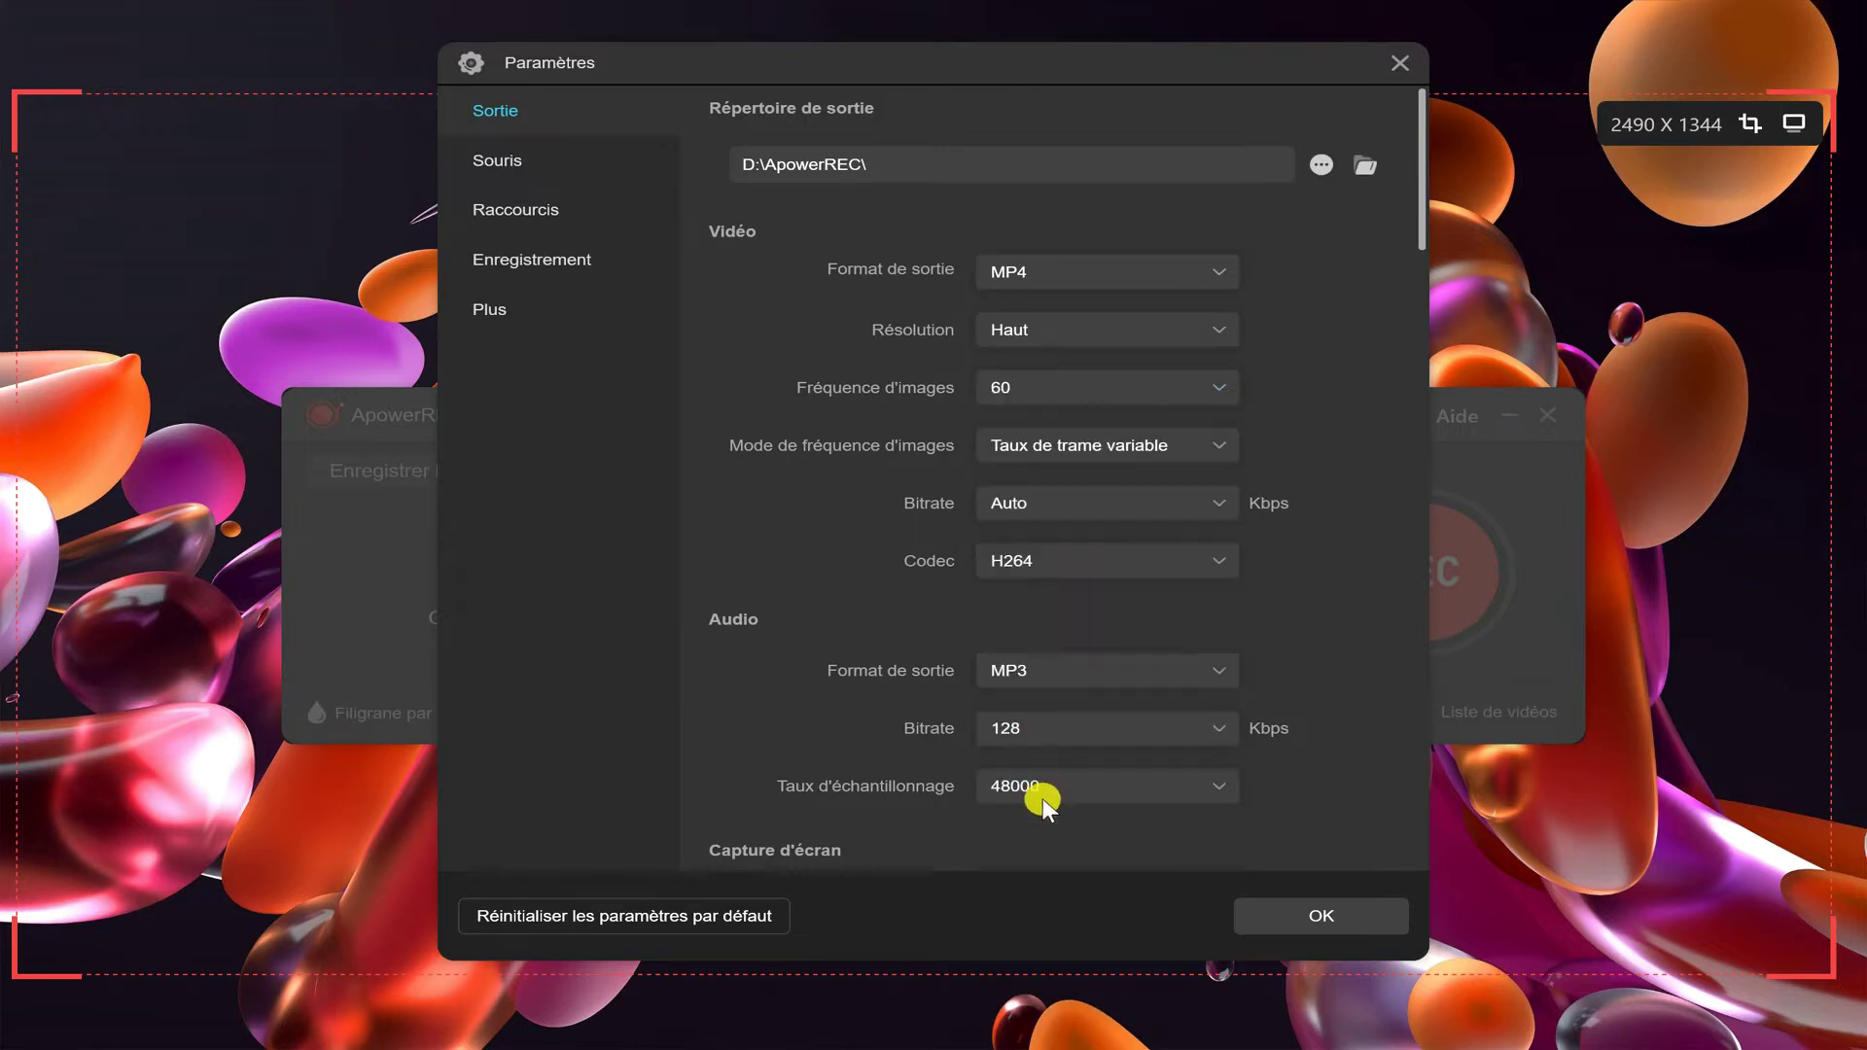
left_click(1169, 385)
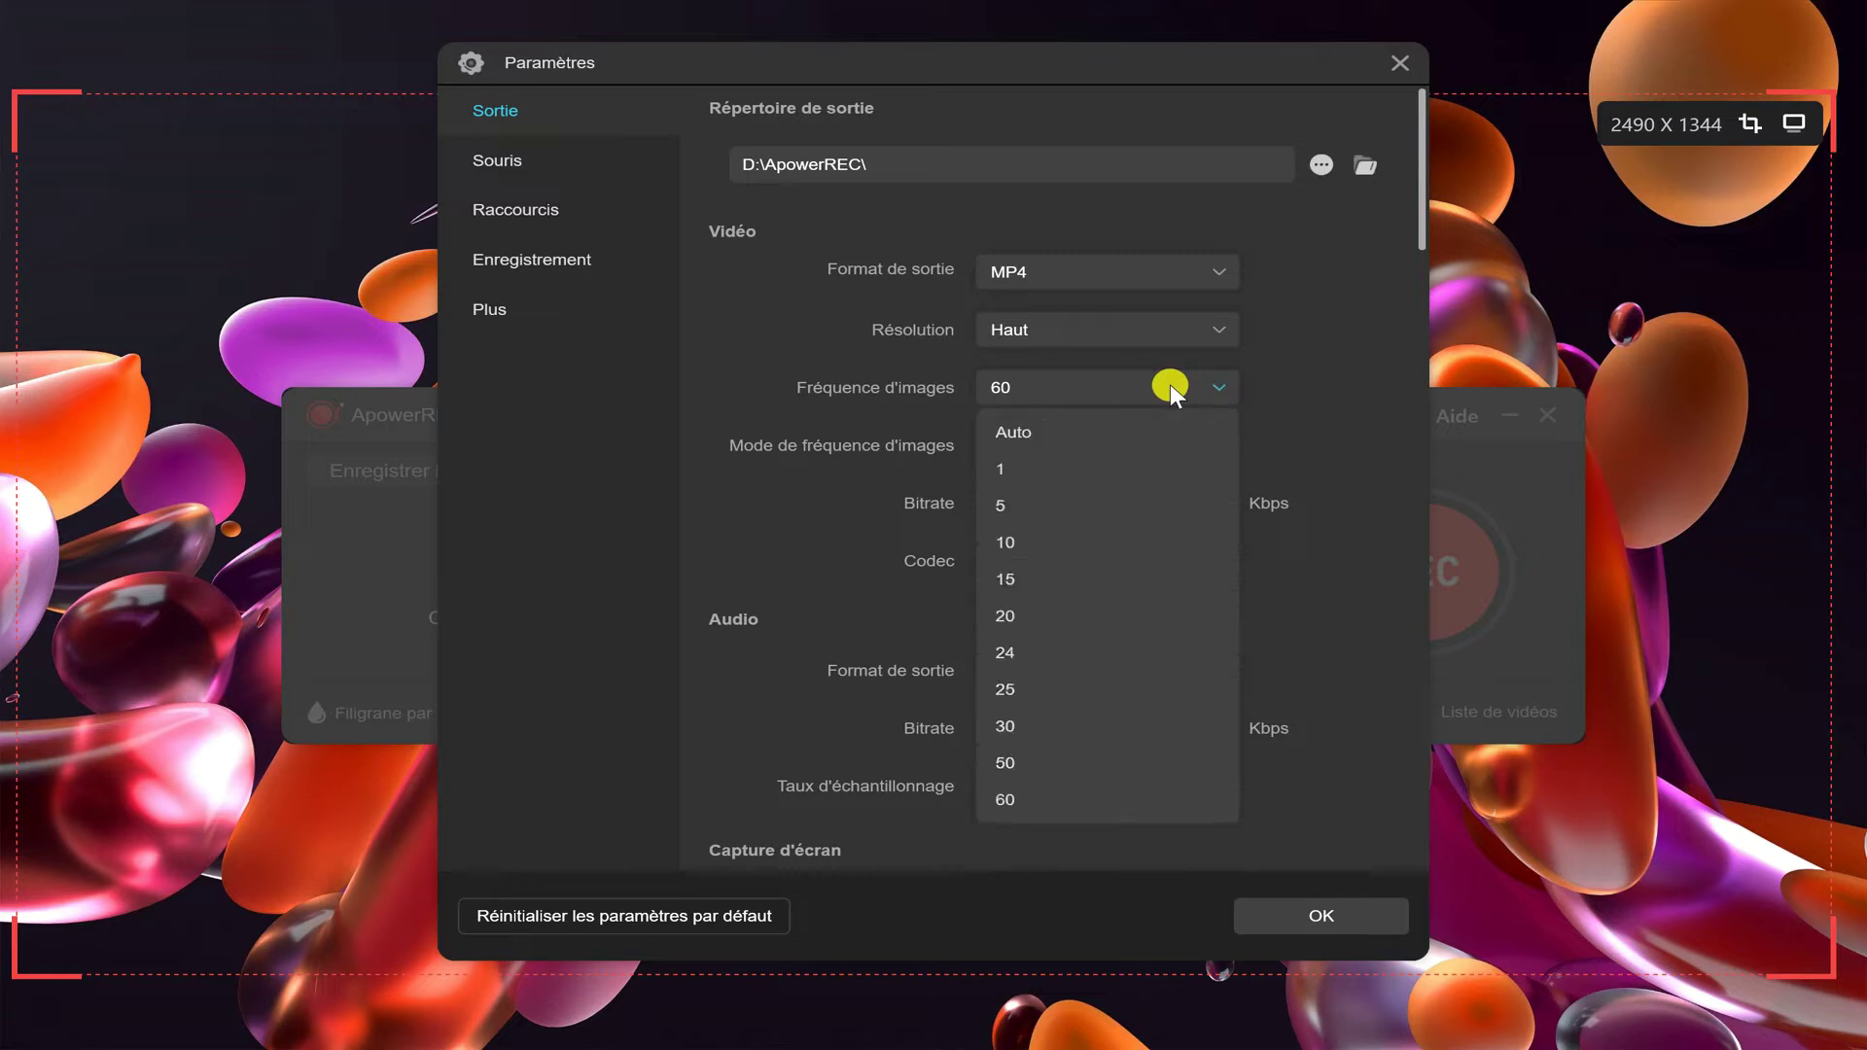
left_click(1025, 436)
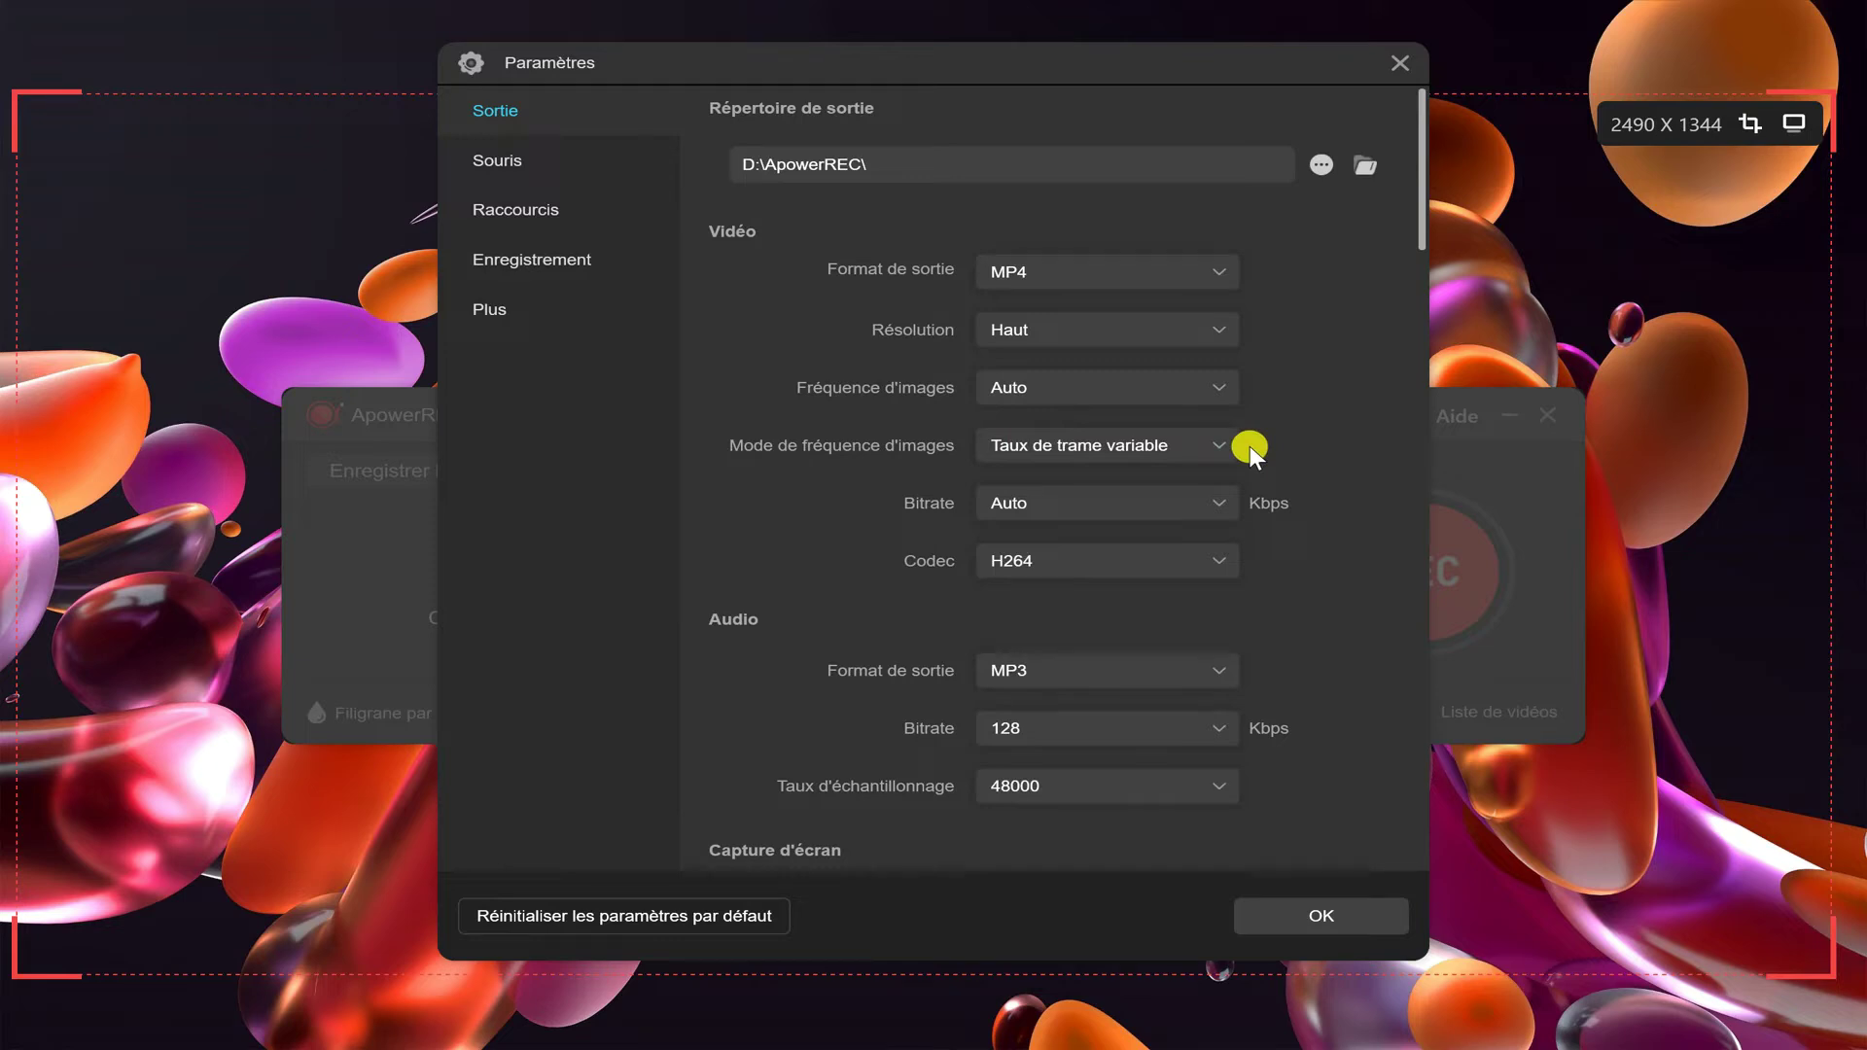
- Review the options for the video frame rate mode, video bitrate and codec
left_click(1188, 440)
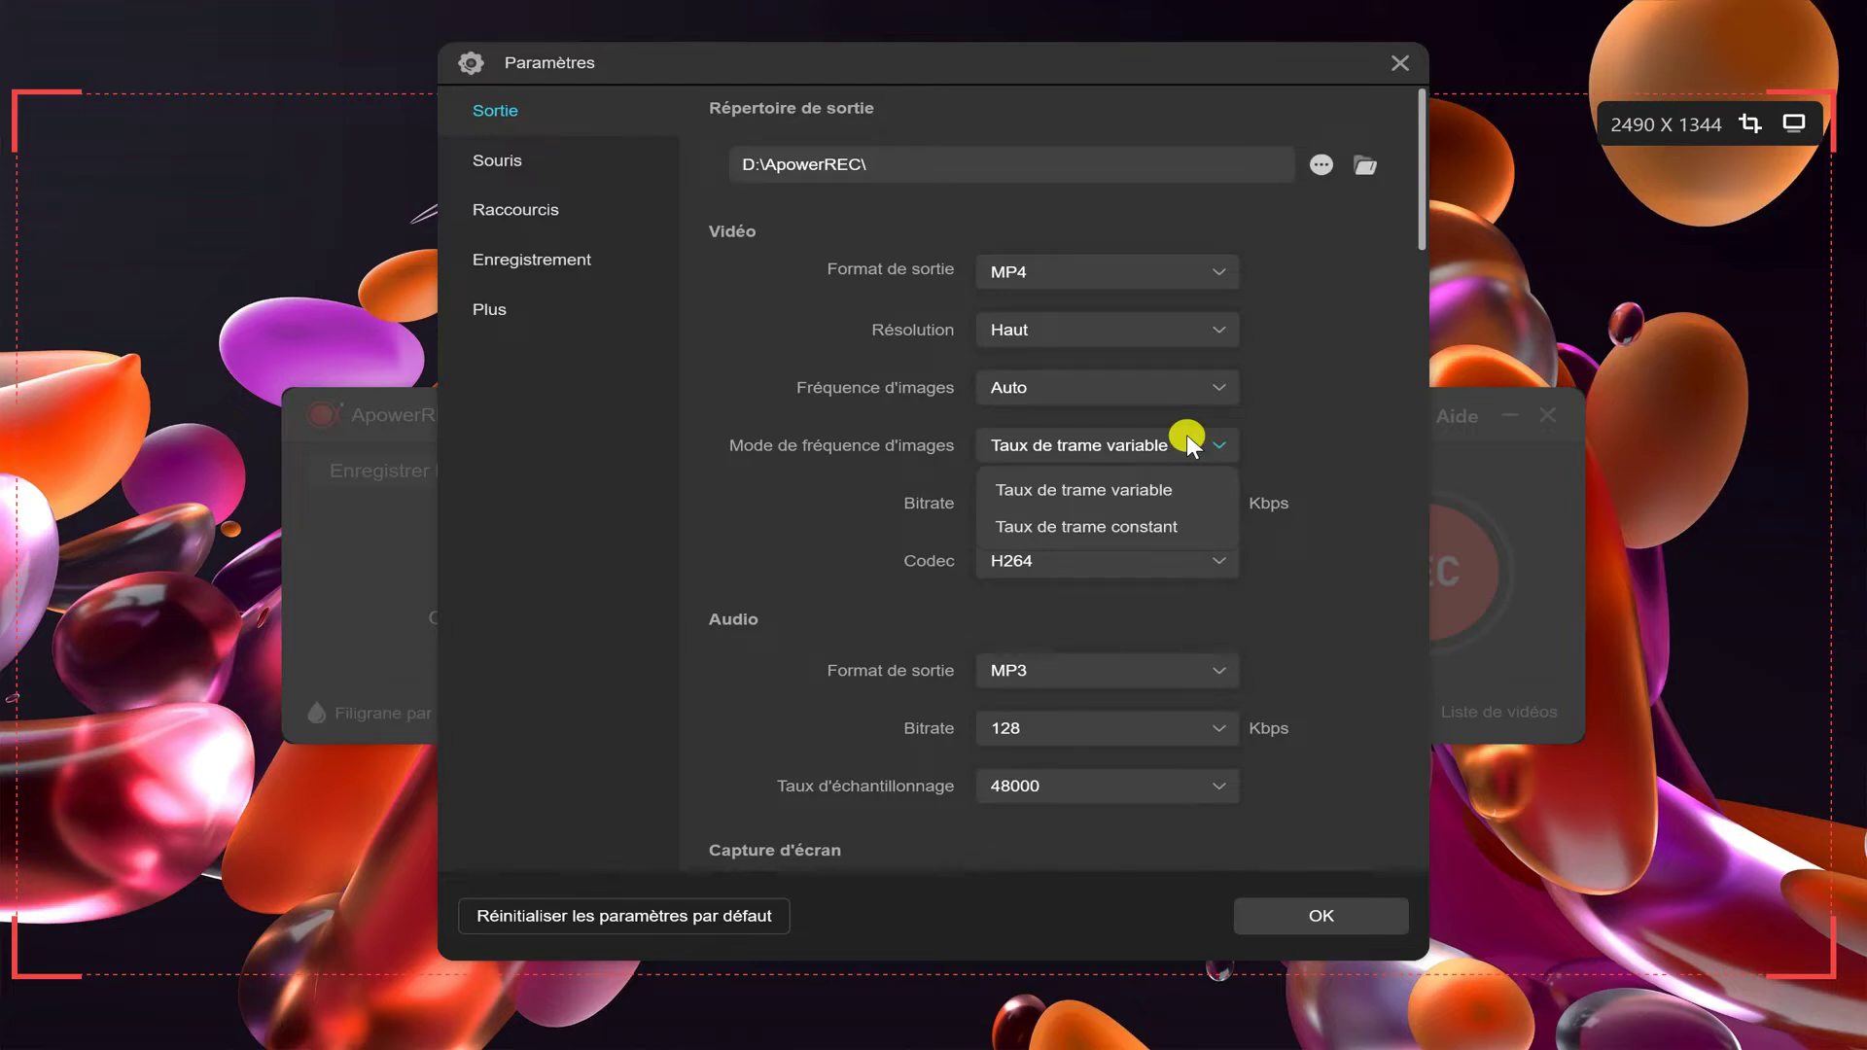
left_click(1305, 418)
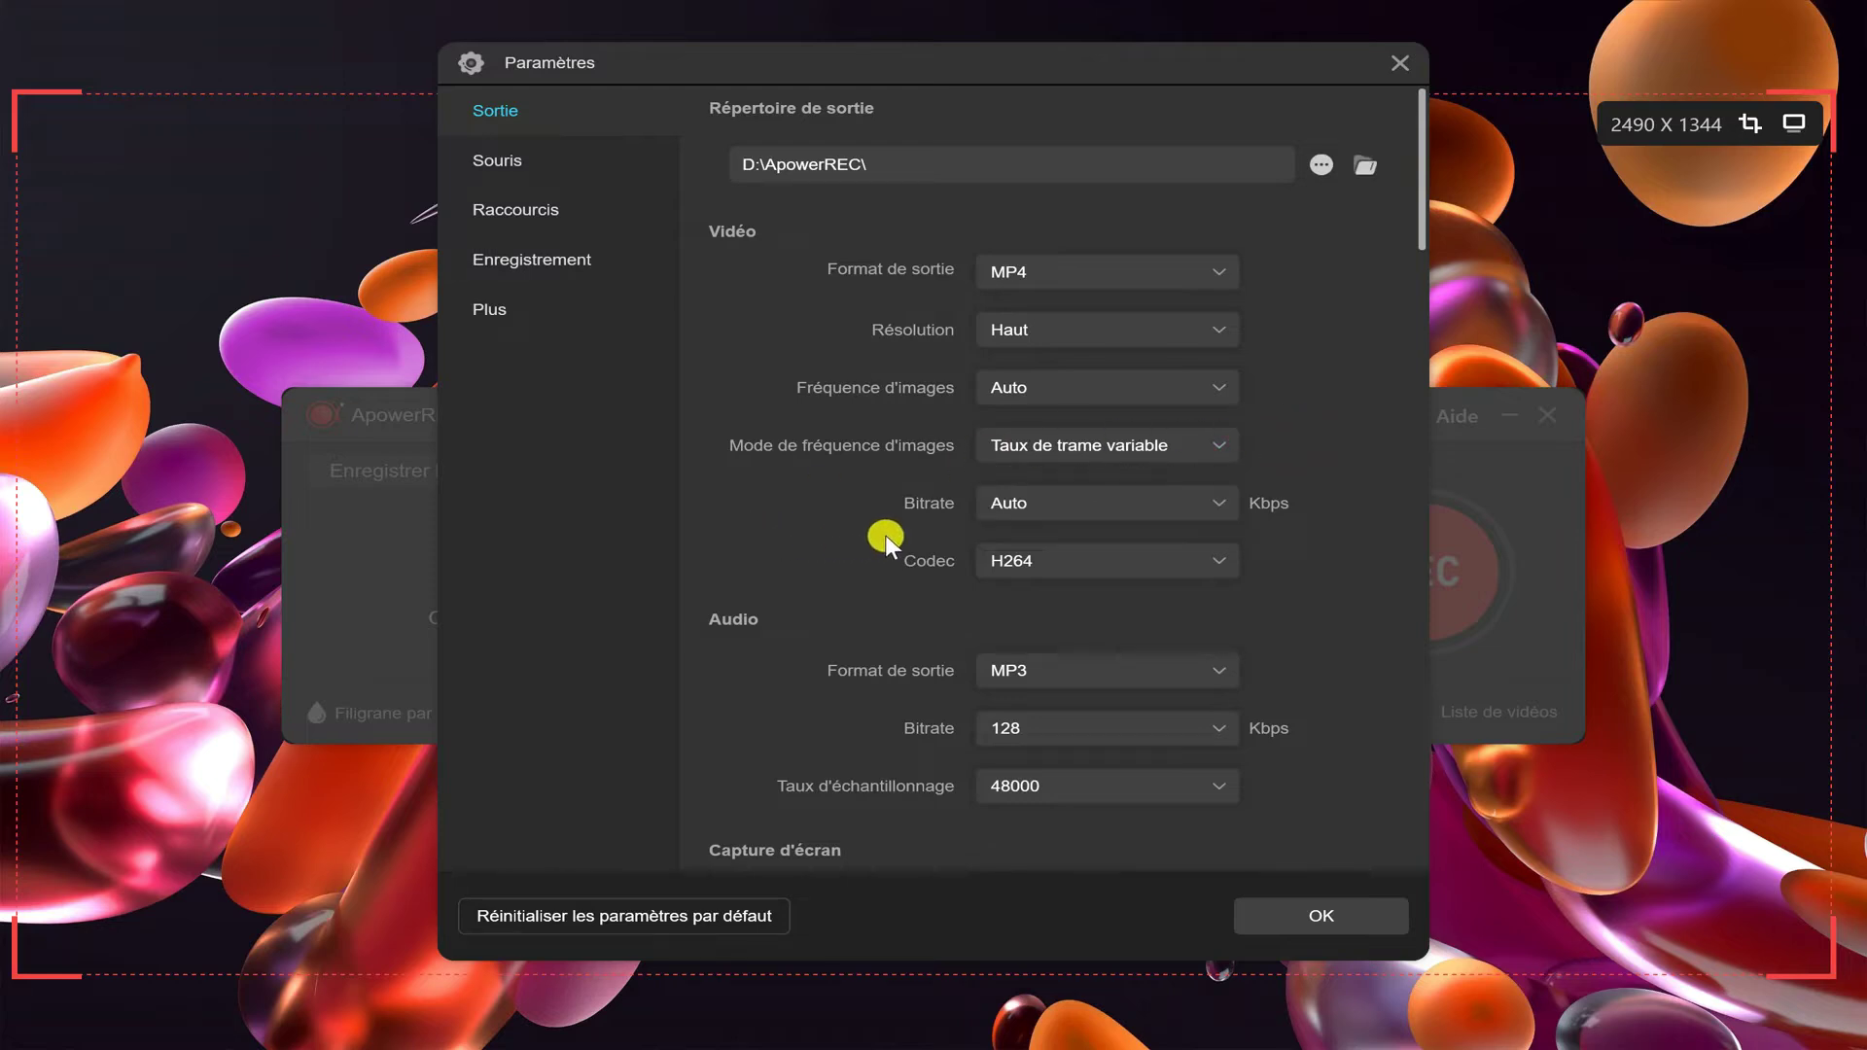
left_click(1120, 505)
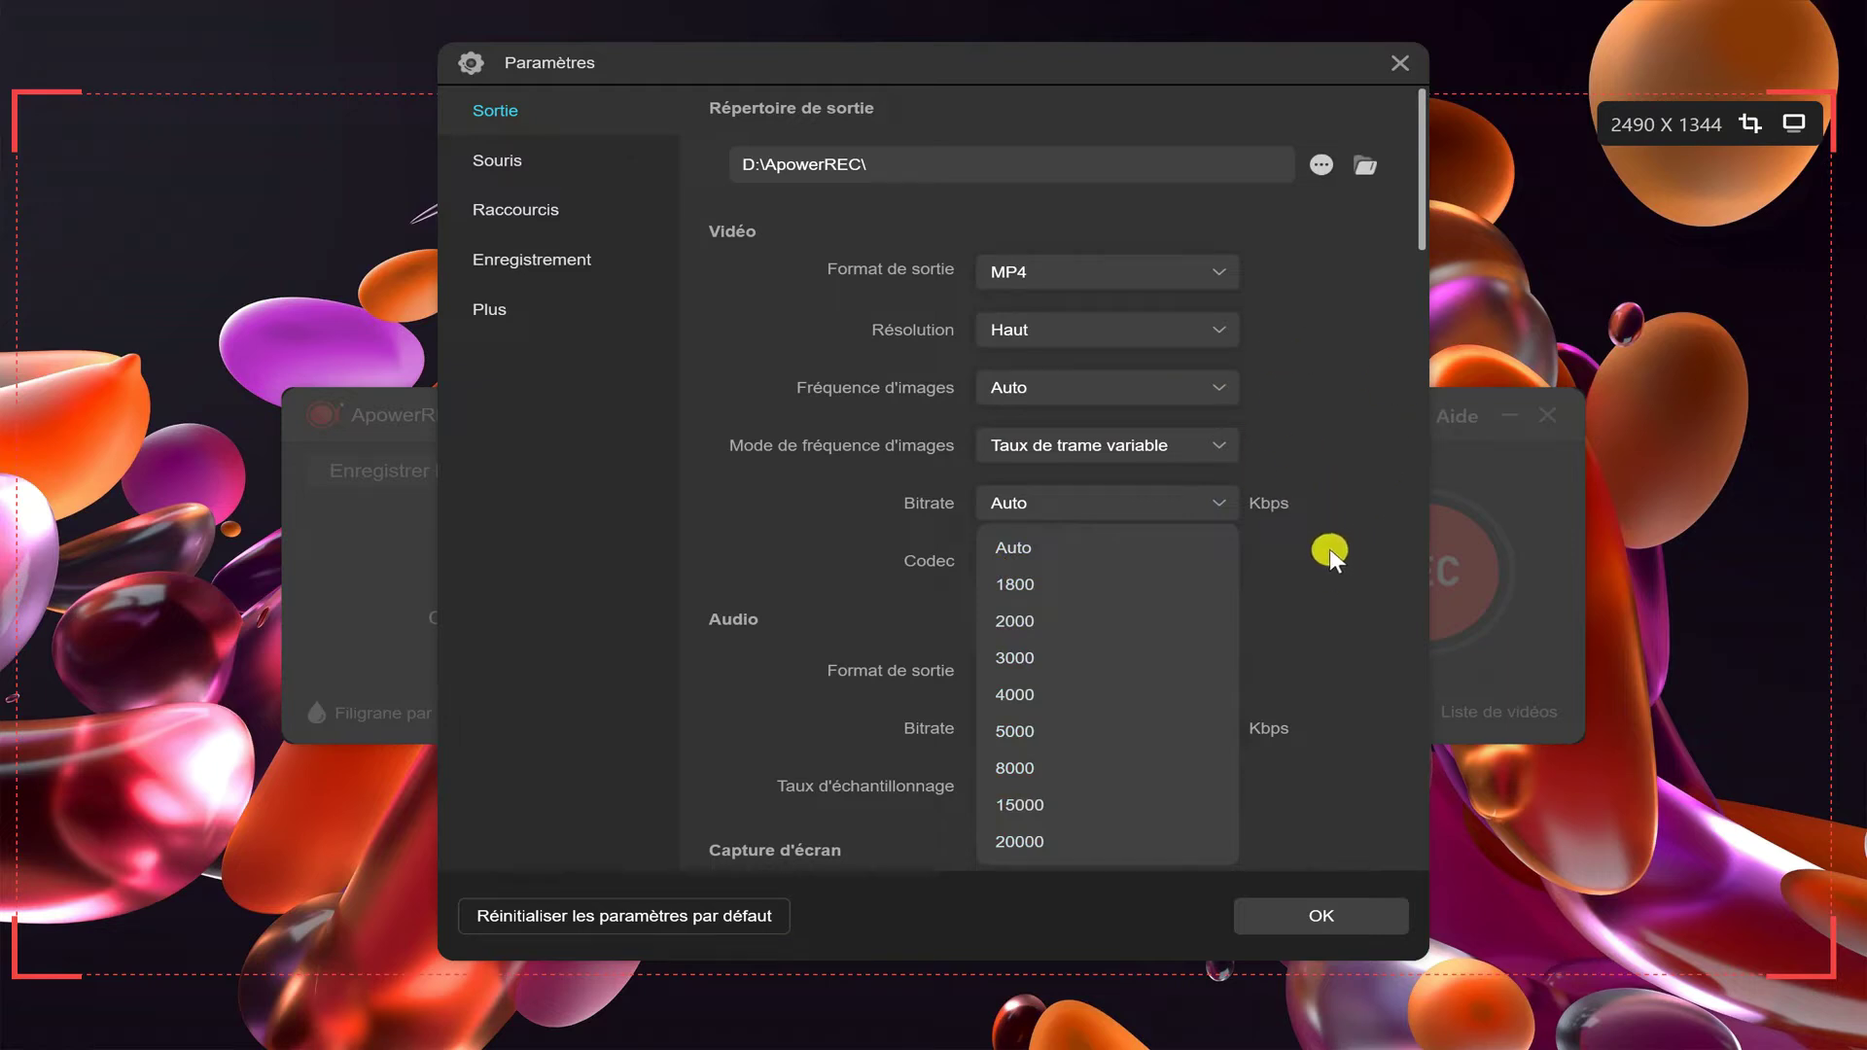
left_click(1211, 502)
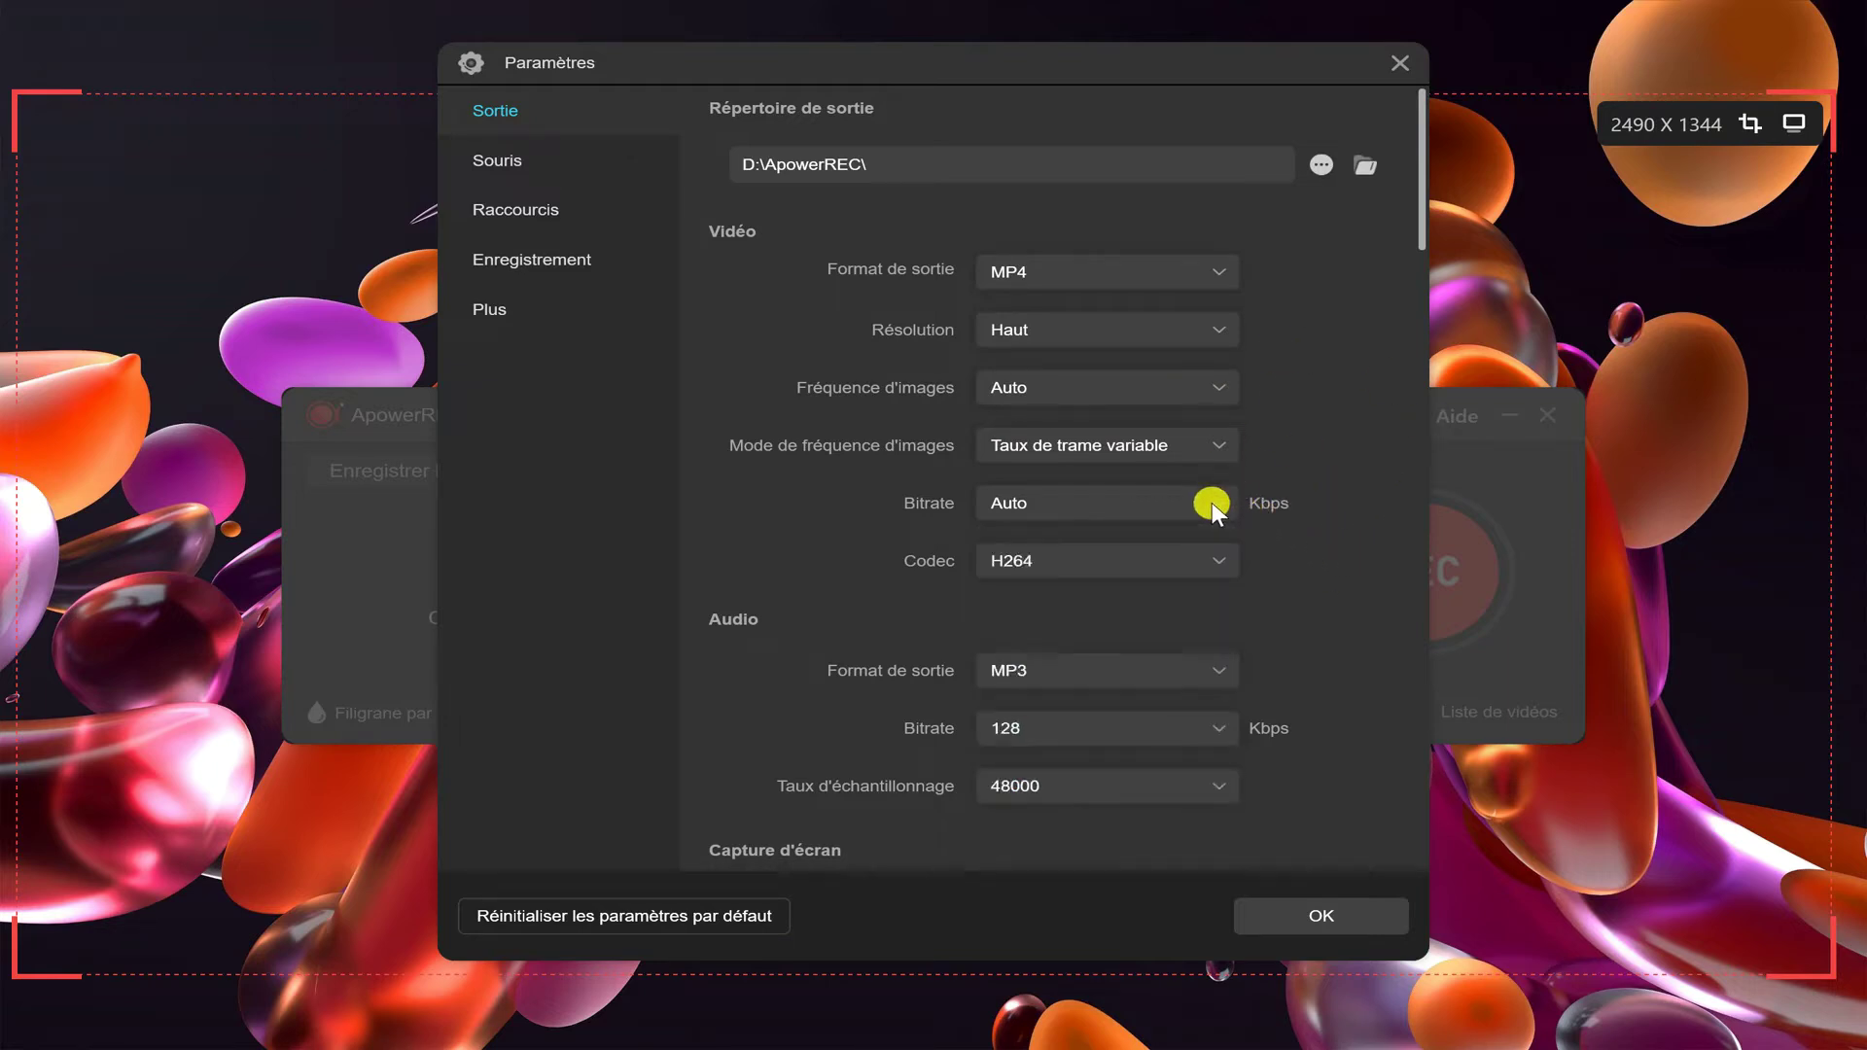
left_click(1221, 558)
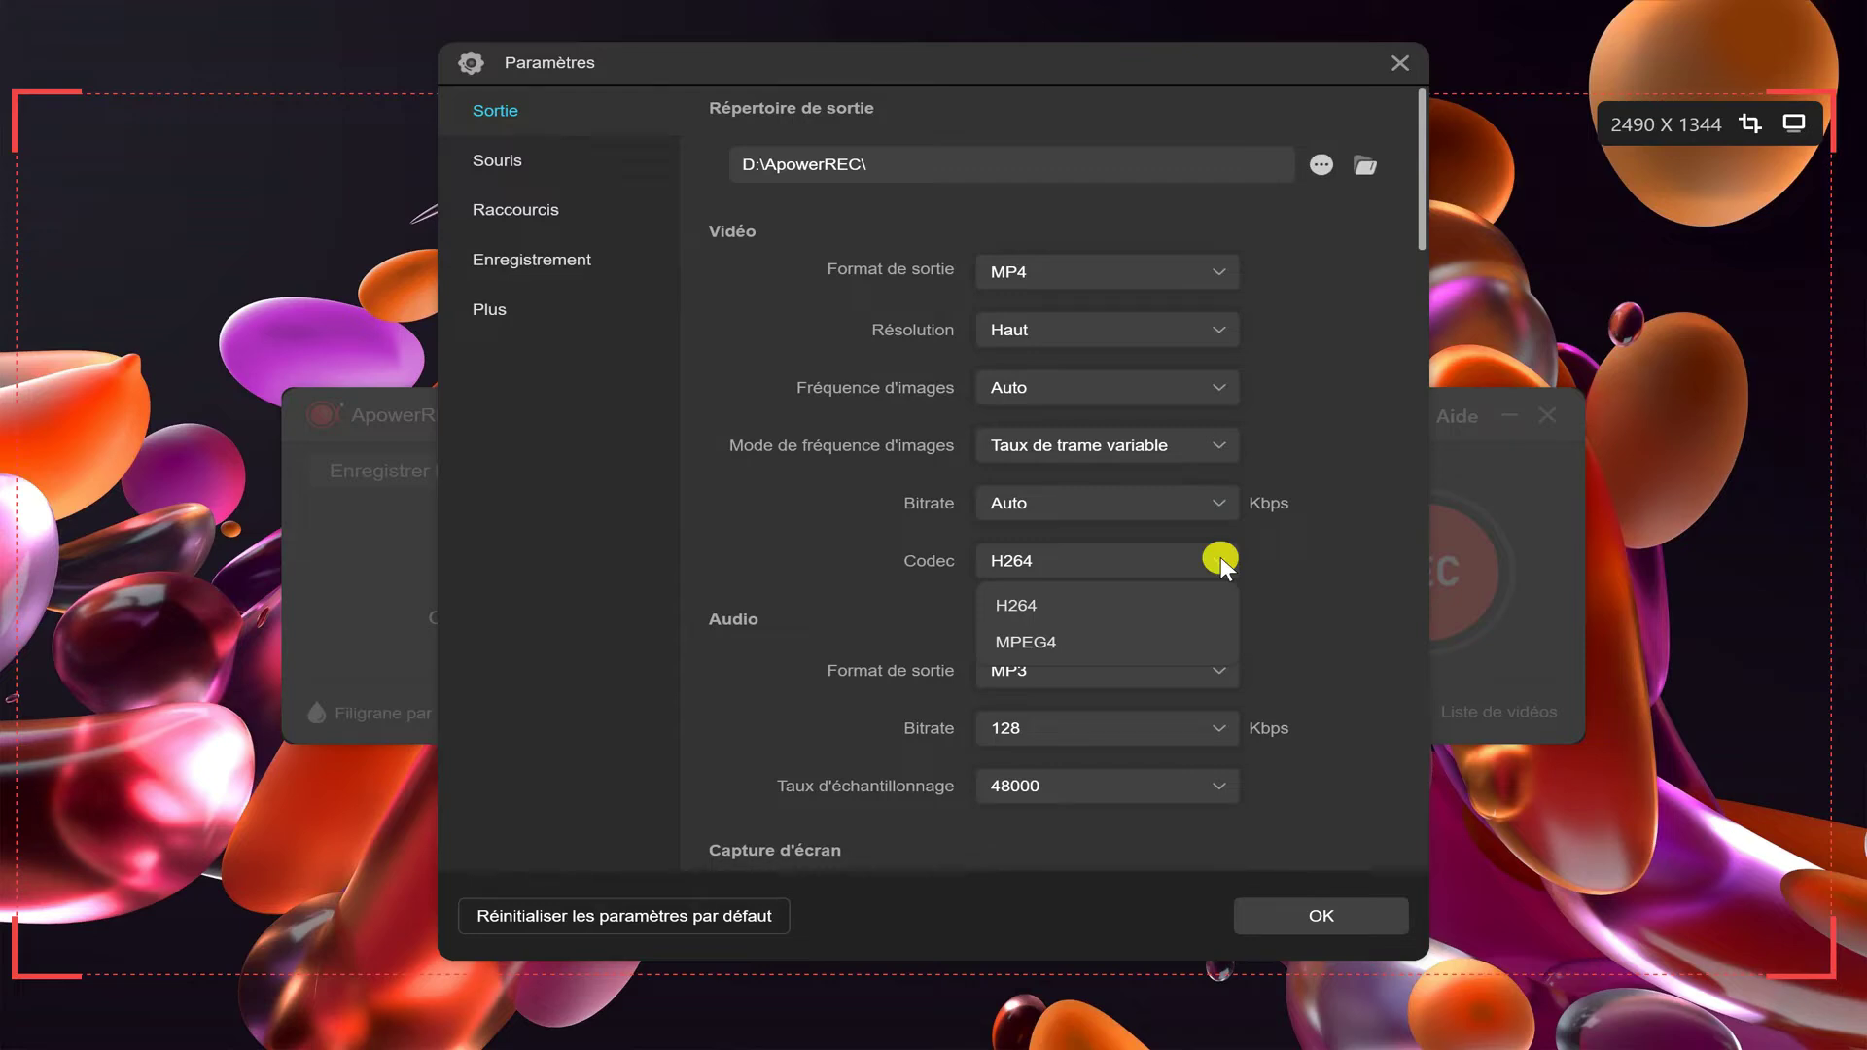
left_click(1286, 575)
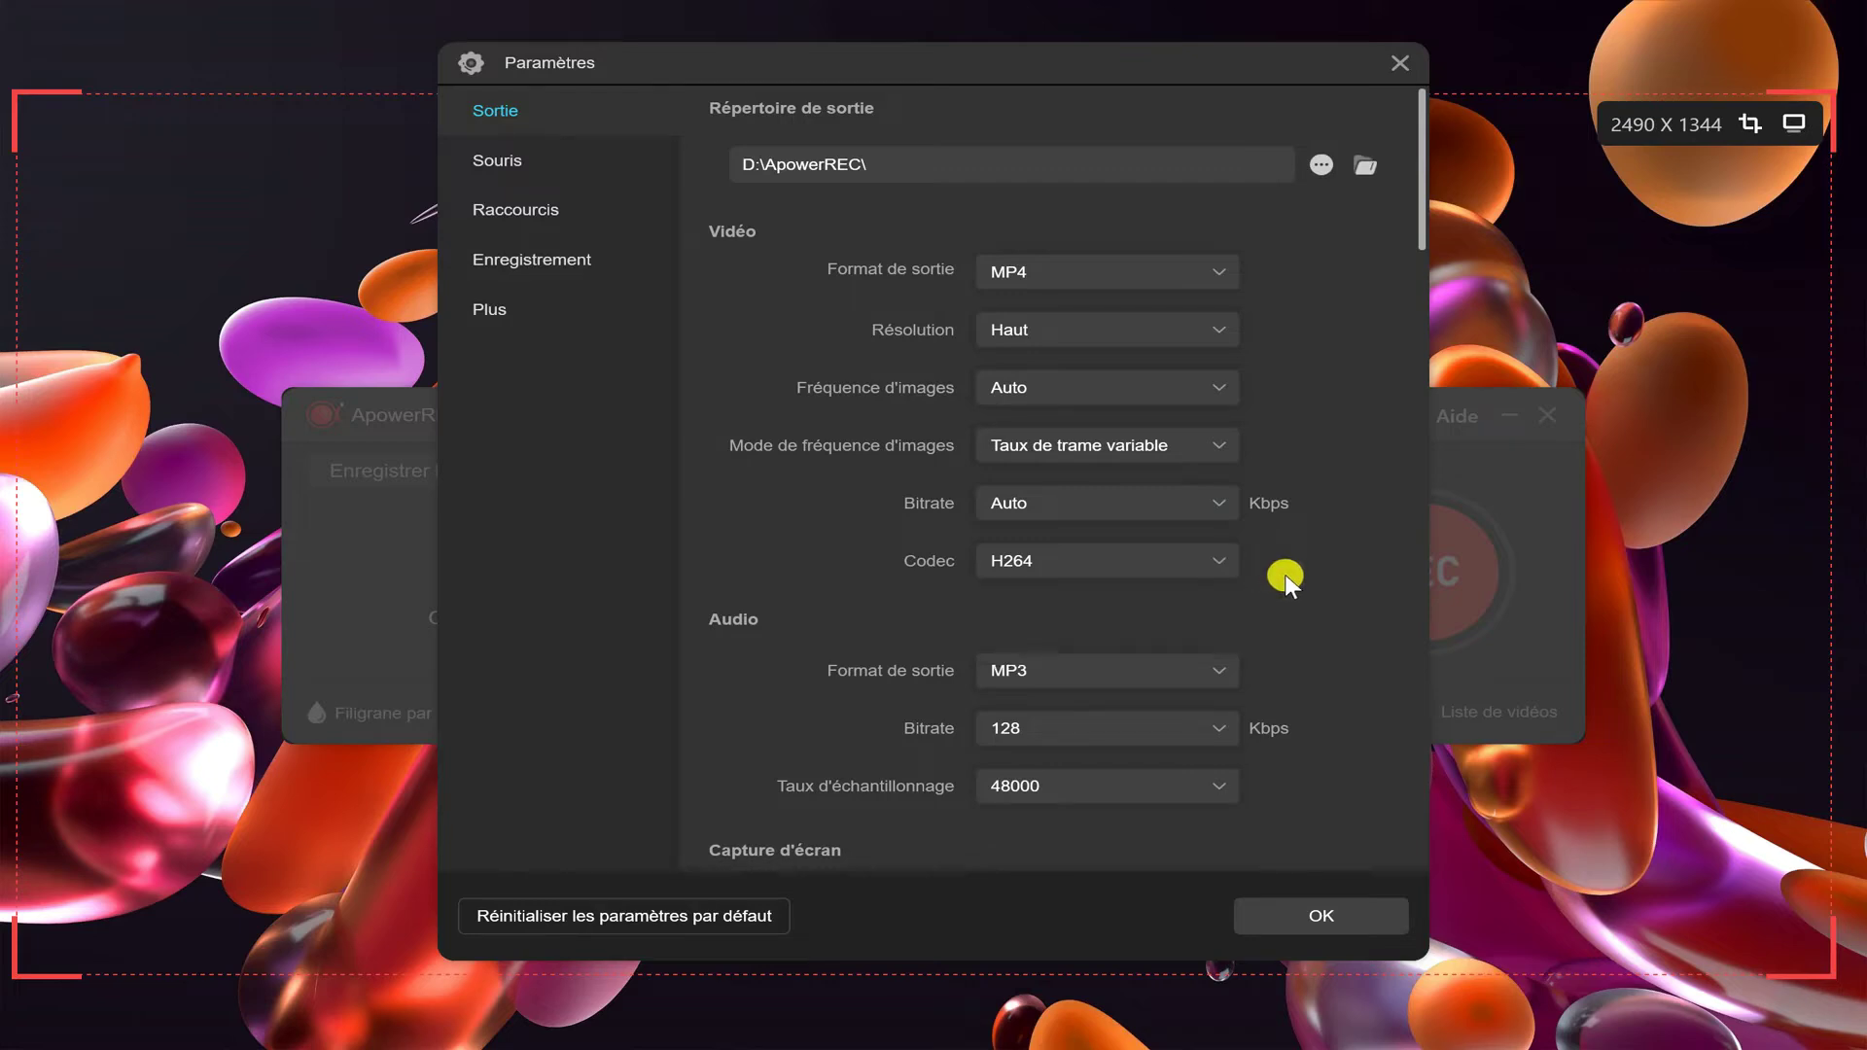
- Review the audio format, bitrate and sampling rate options, along with the output formats for screenshots
scroll(755, 657, "down", 10)
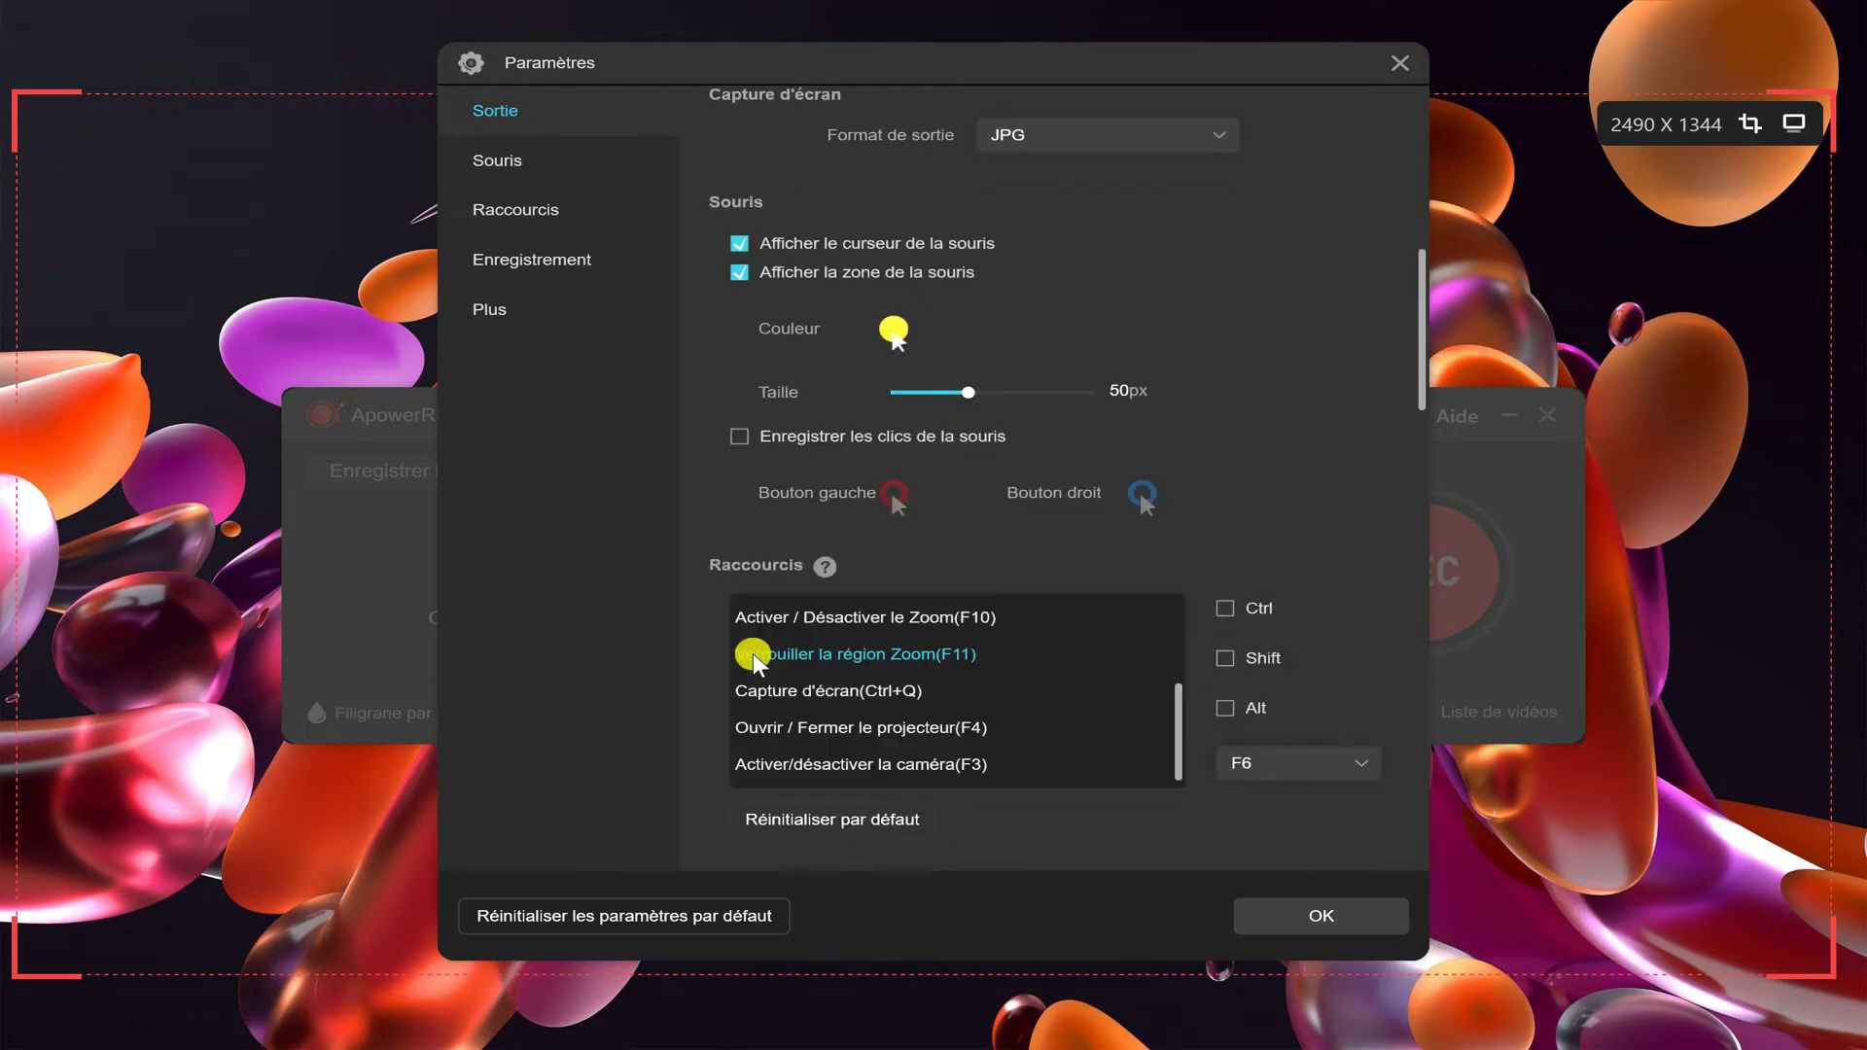
scroll(755, 657, "up", 4)
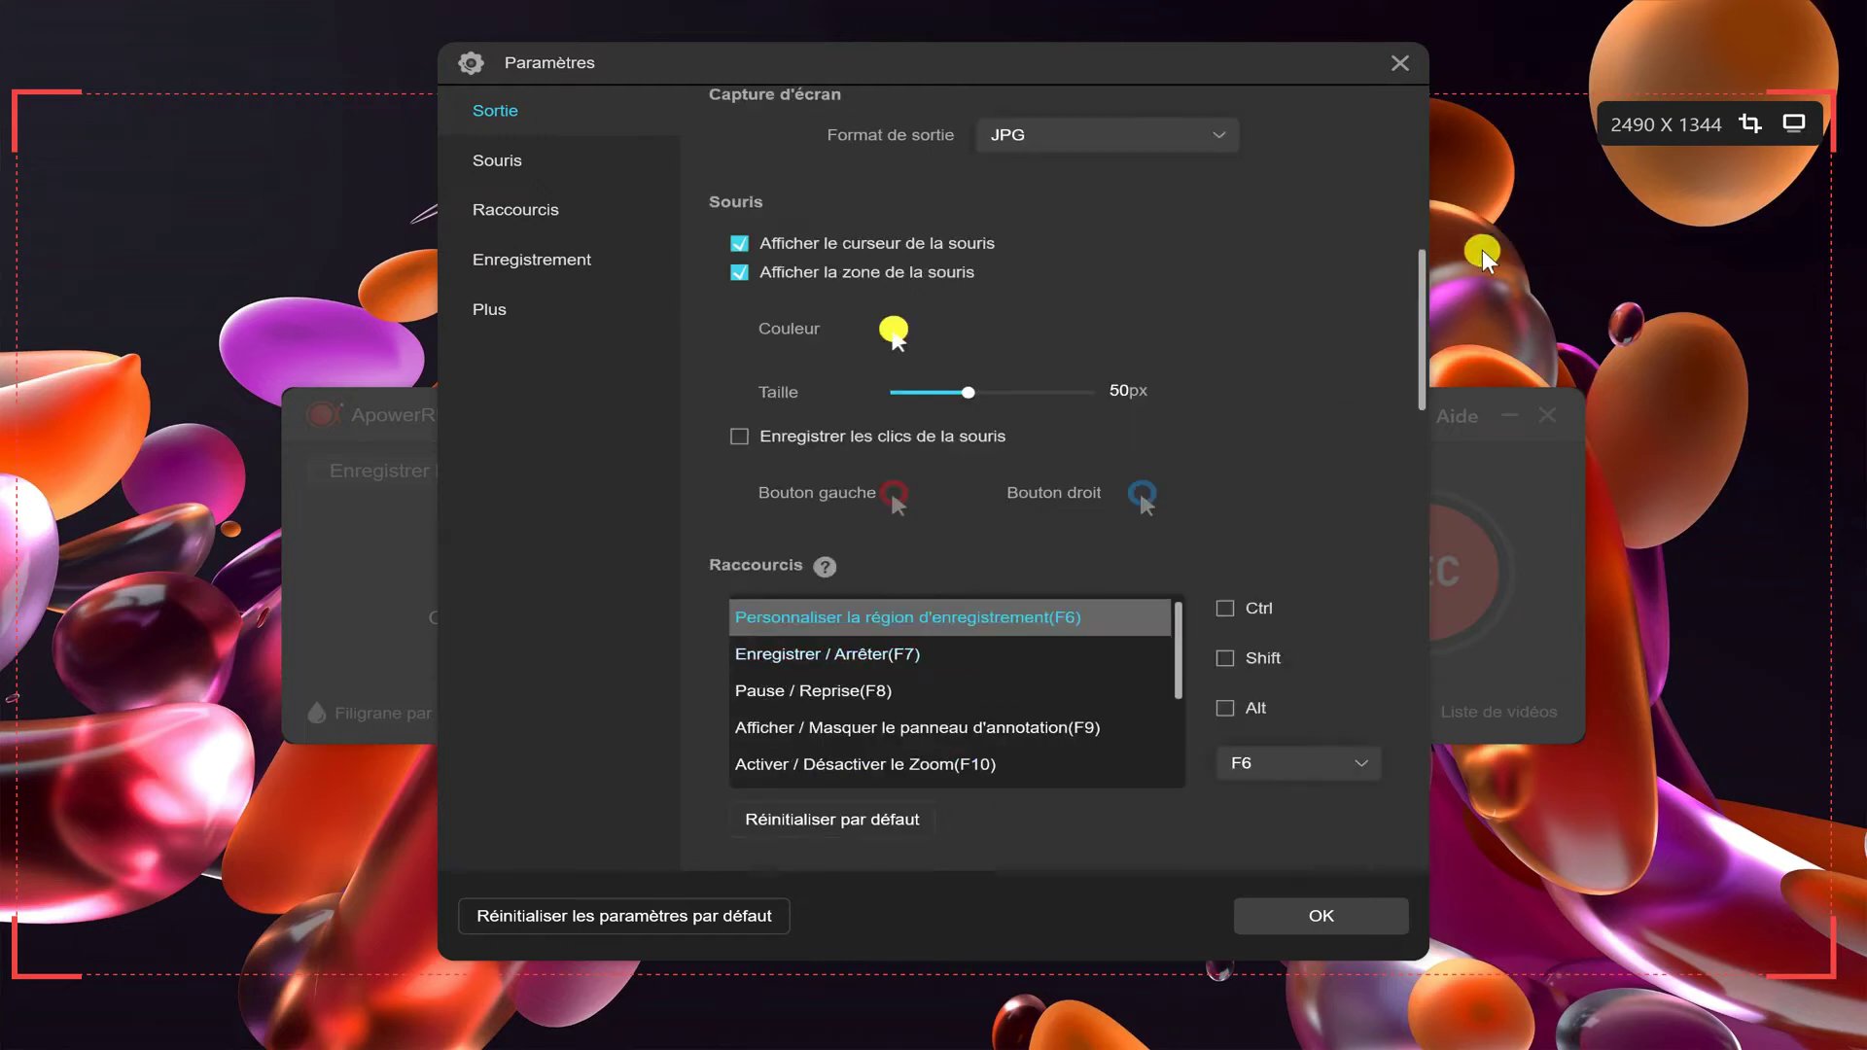
scroll(1421, 262, "up", 5)
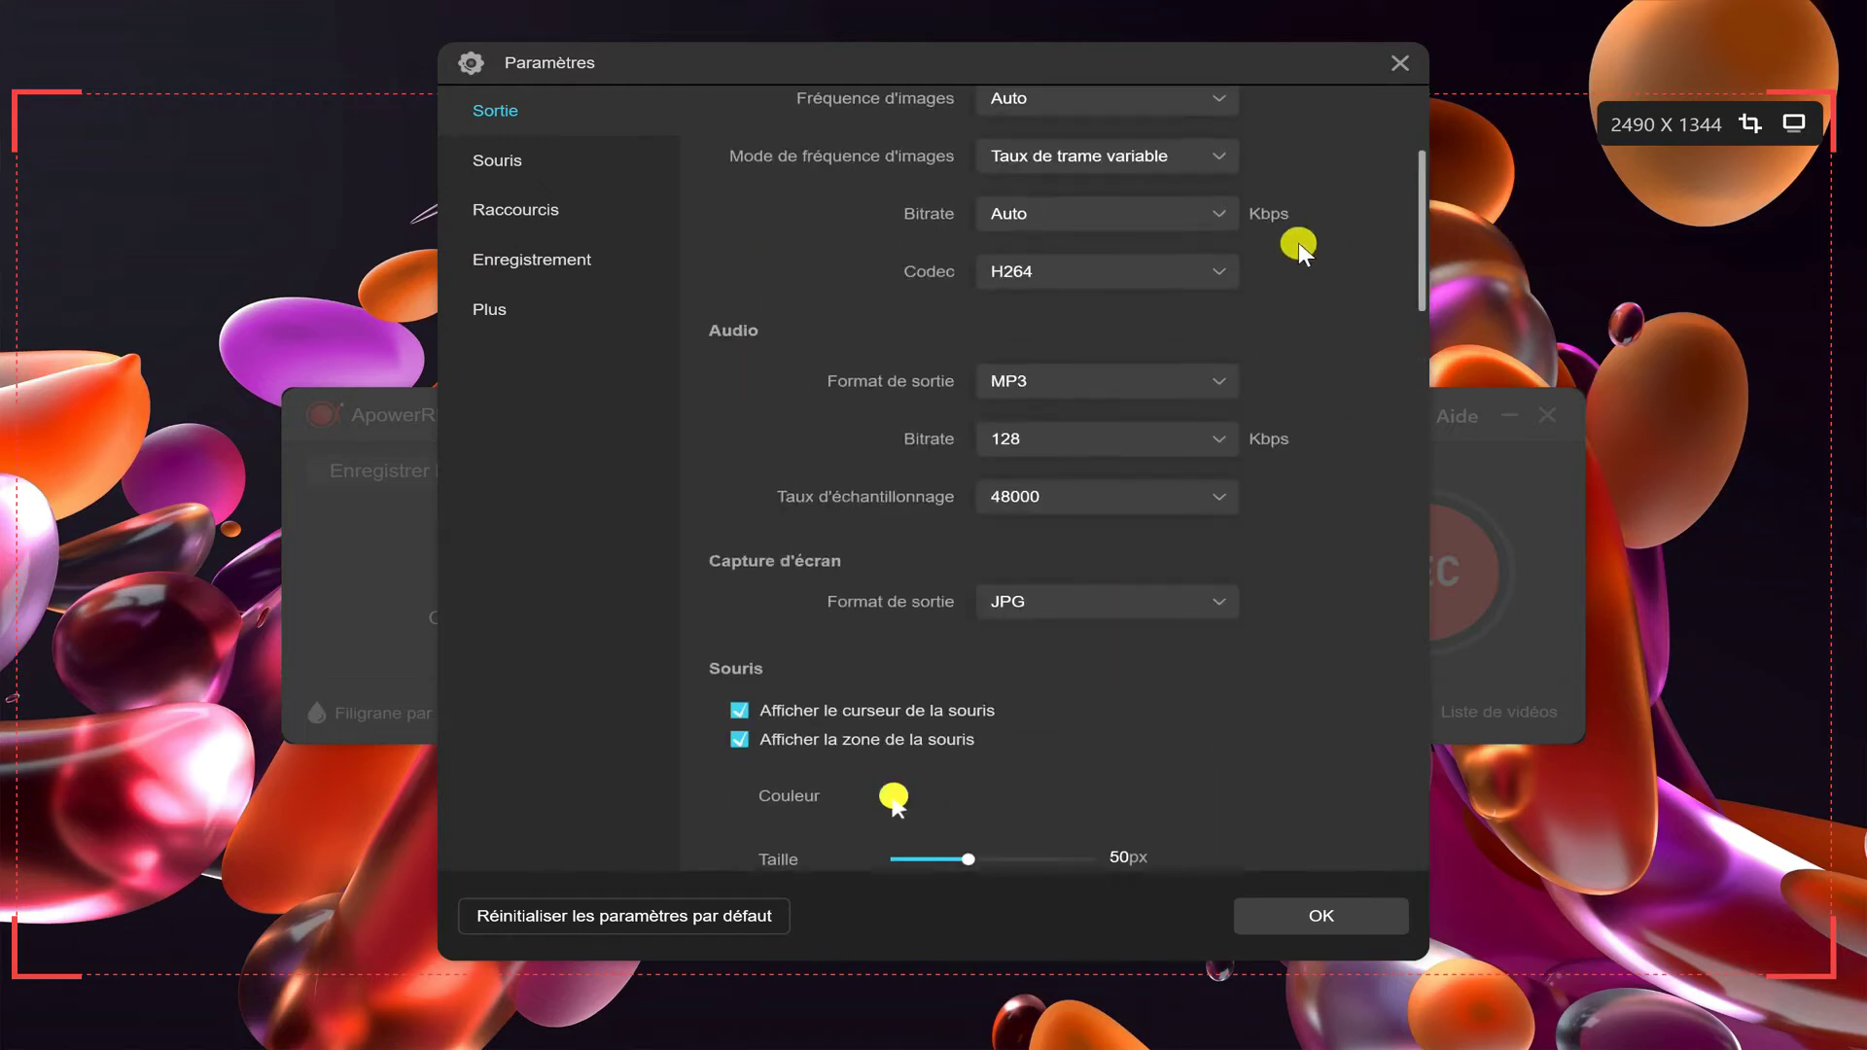
left_click(1215, 379)
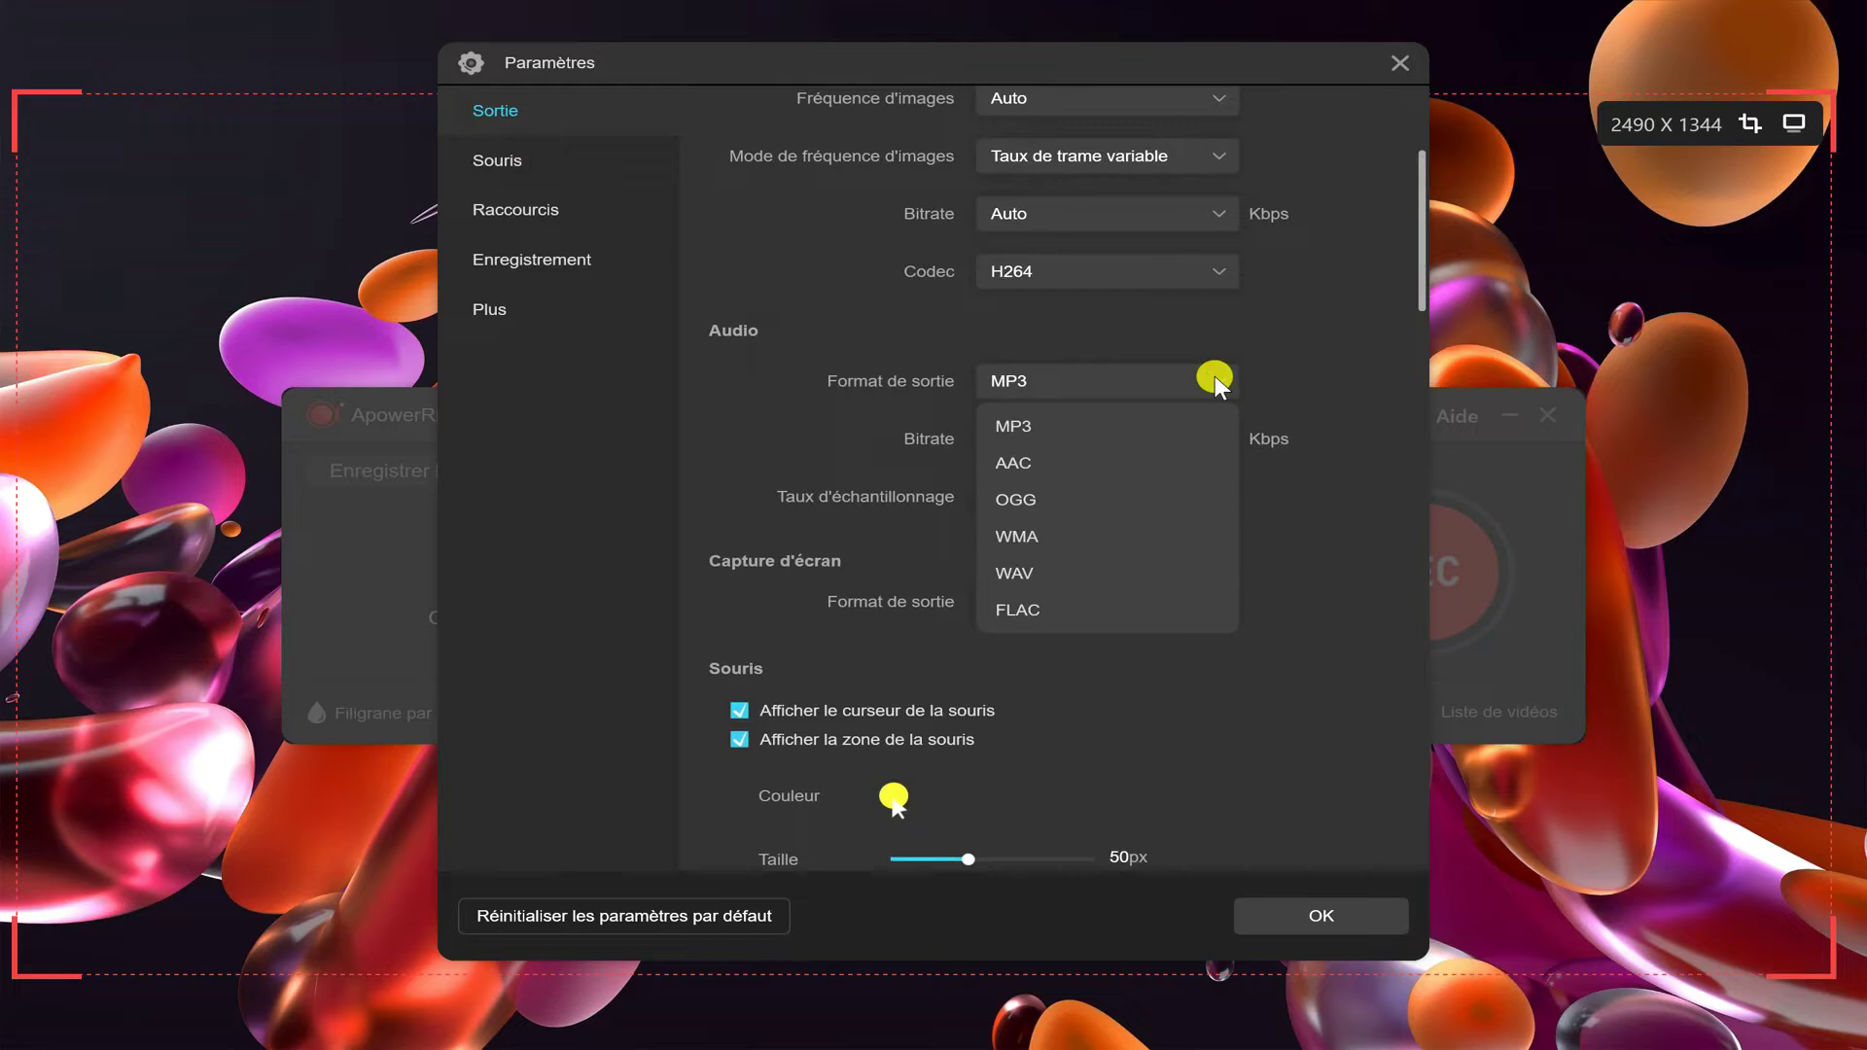
left_click(1215, 377)
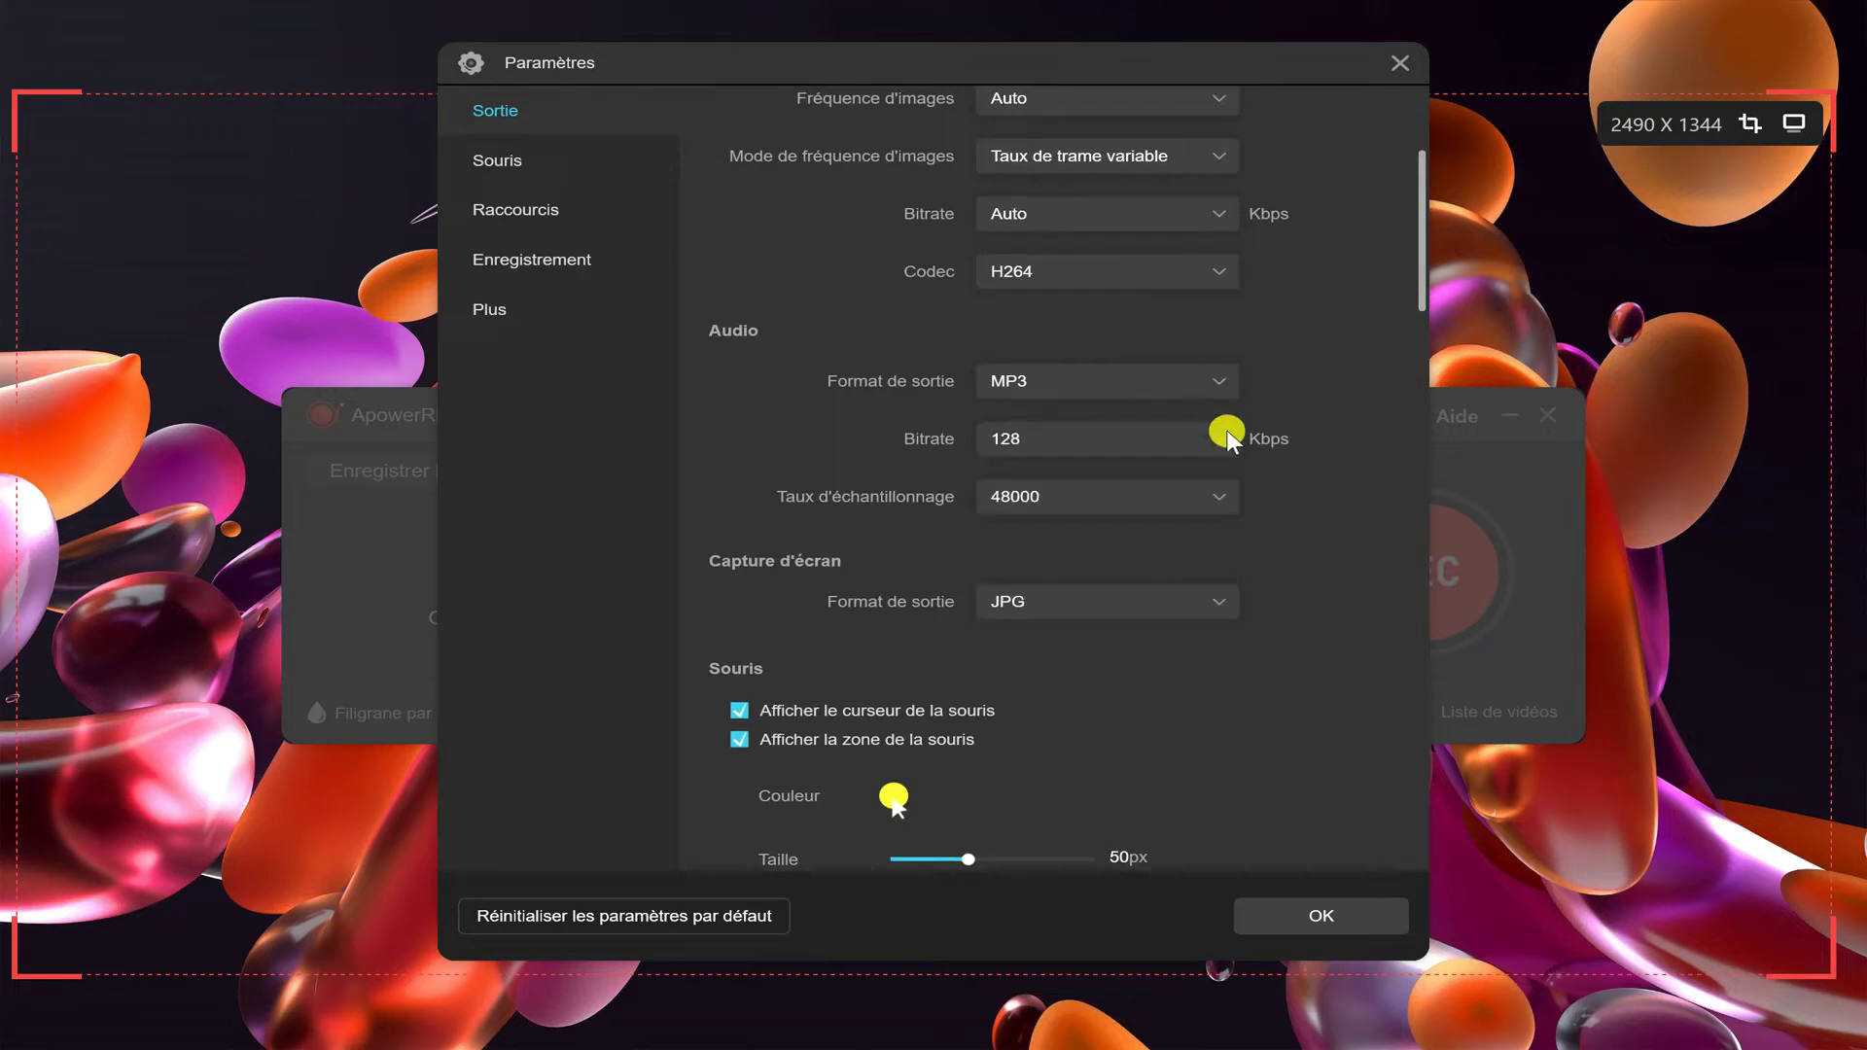
left_click(1227, 430)
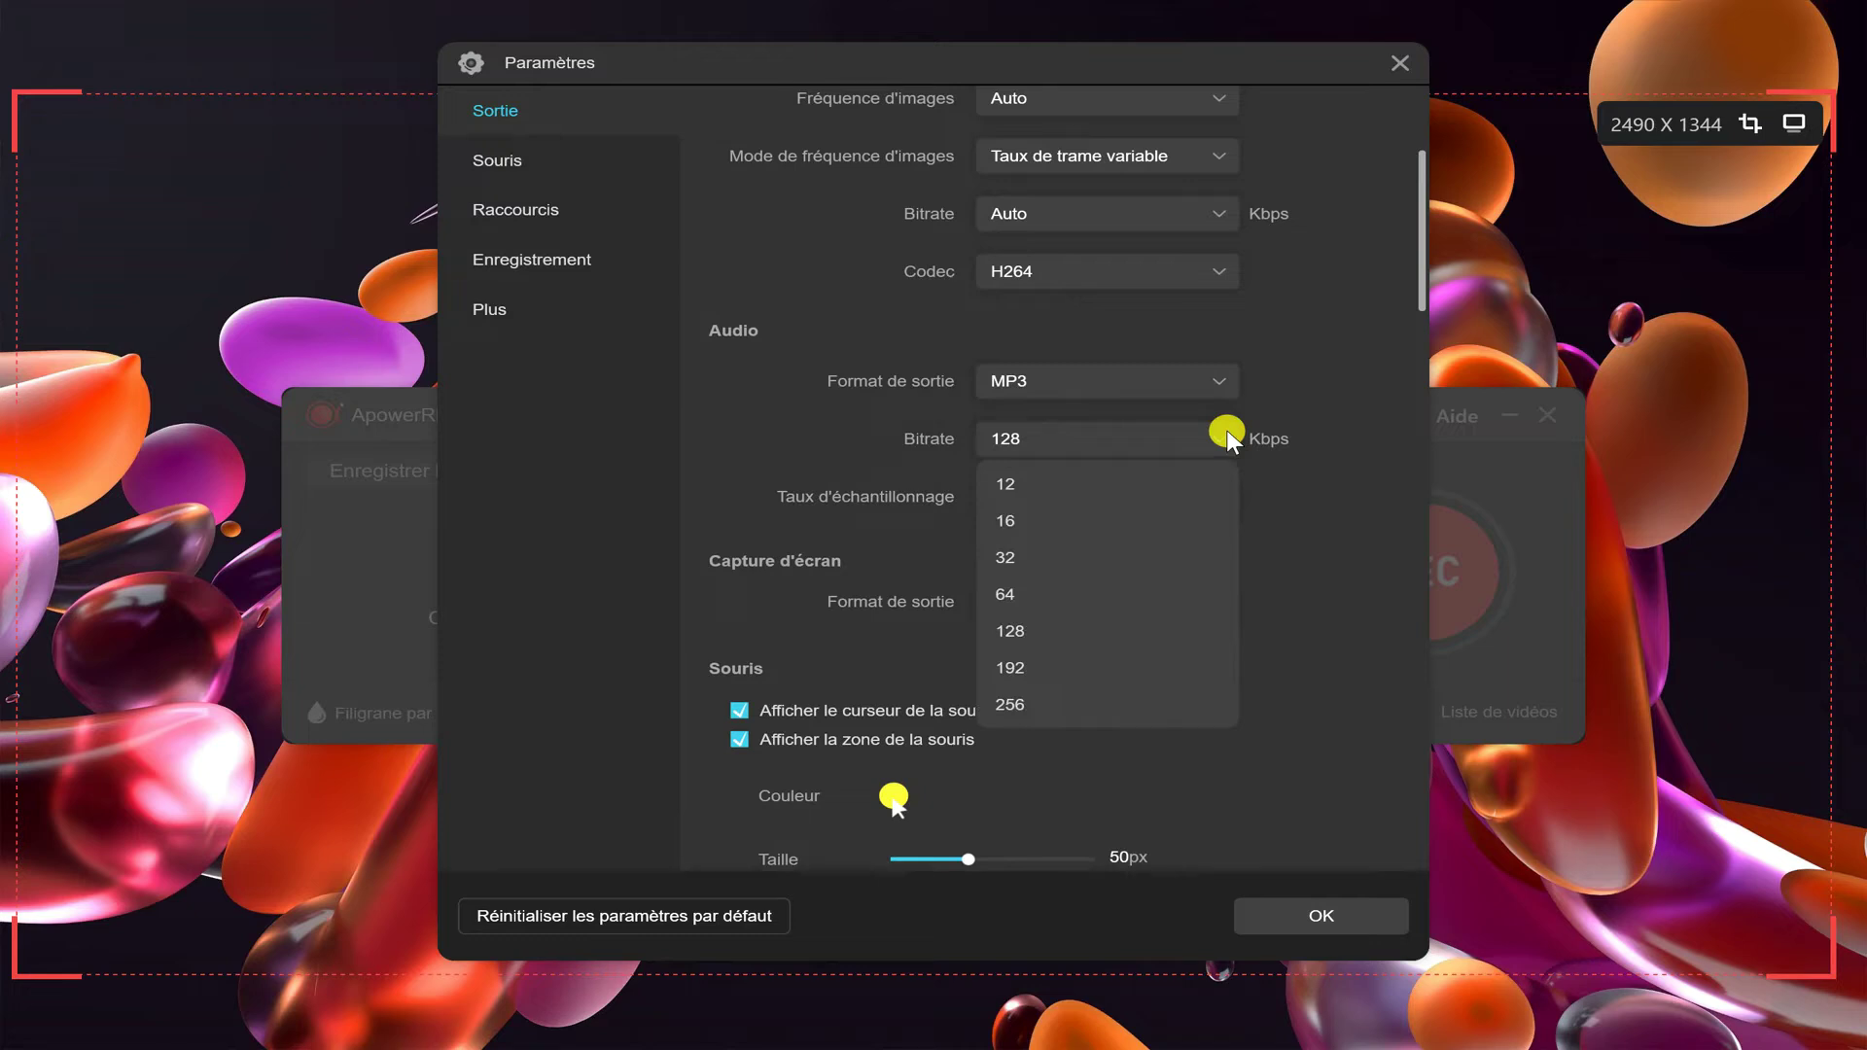
left_click(1227, 430)
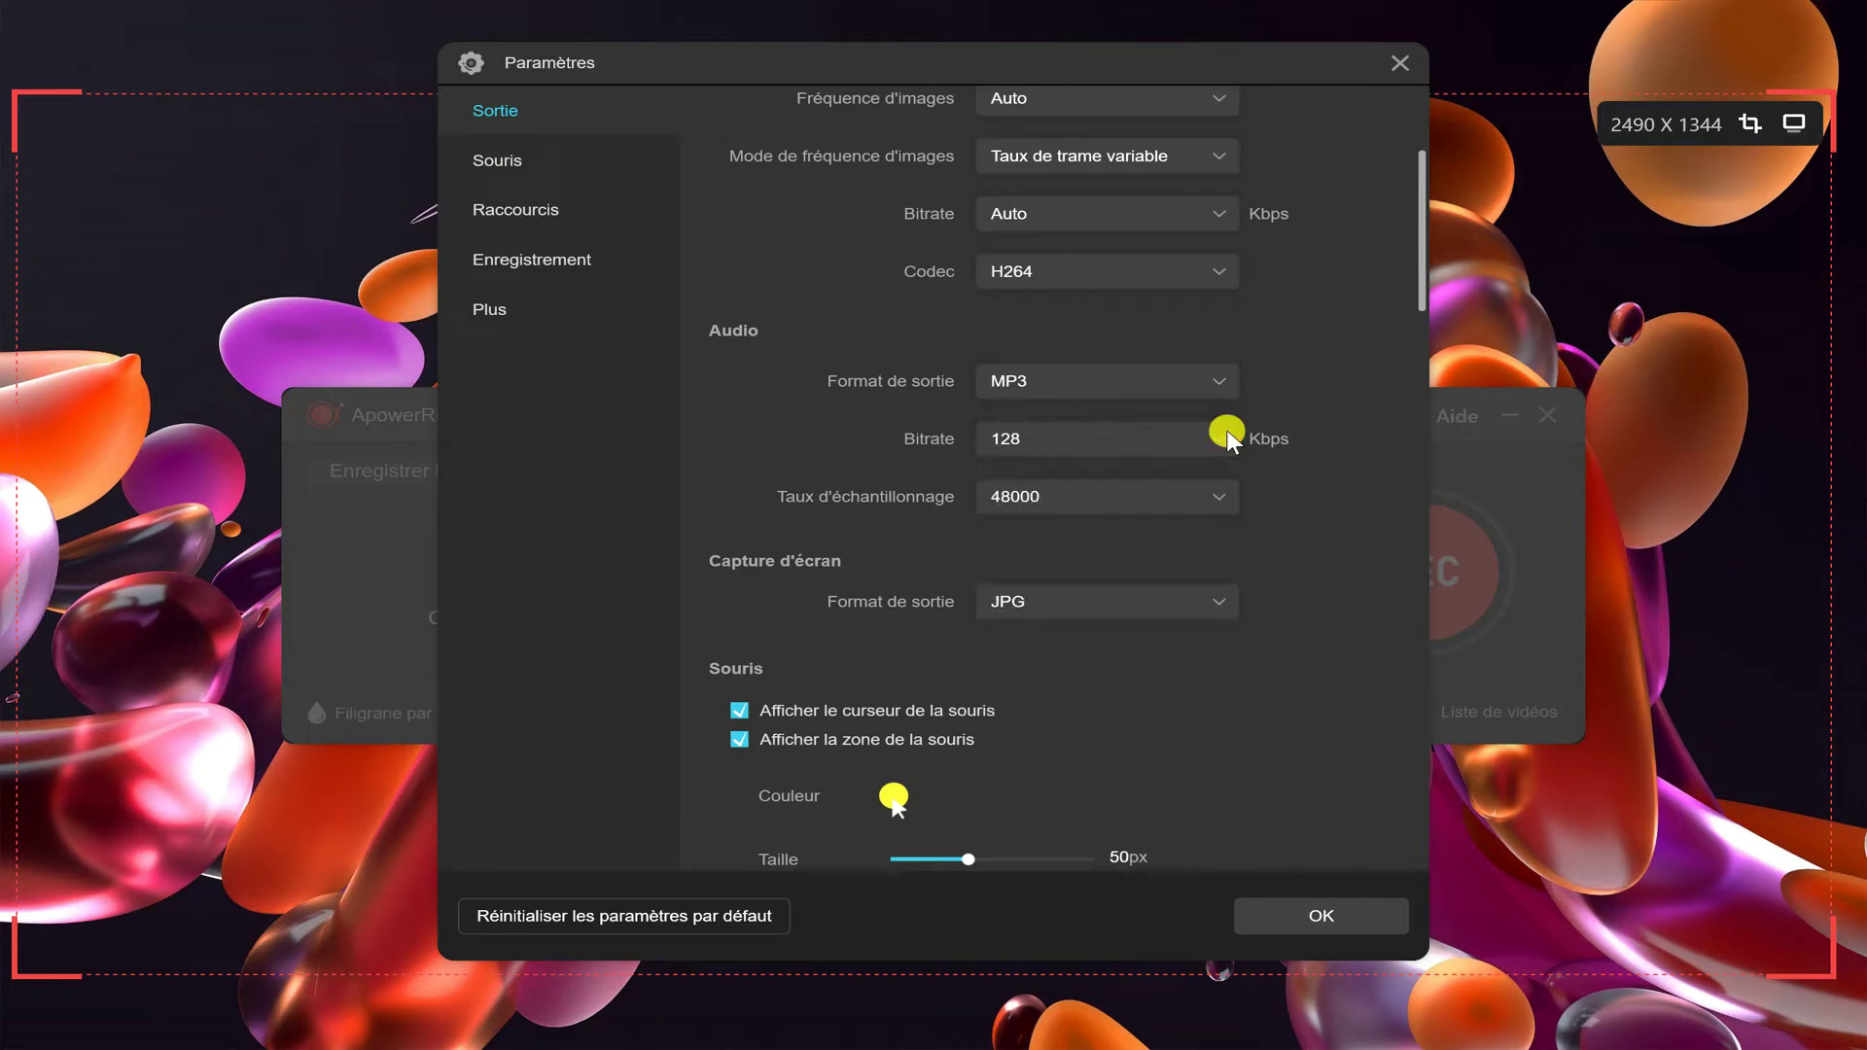
left_click(1209, 498)
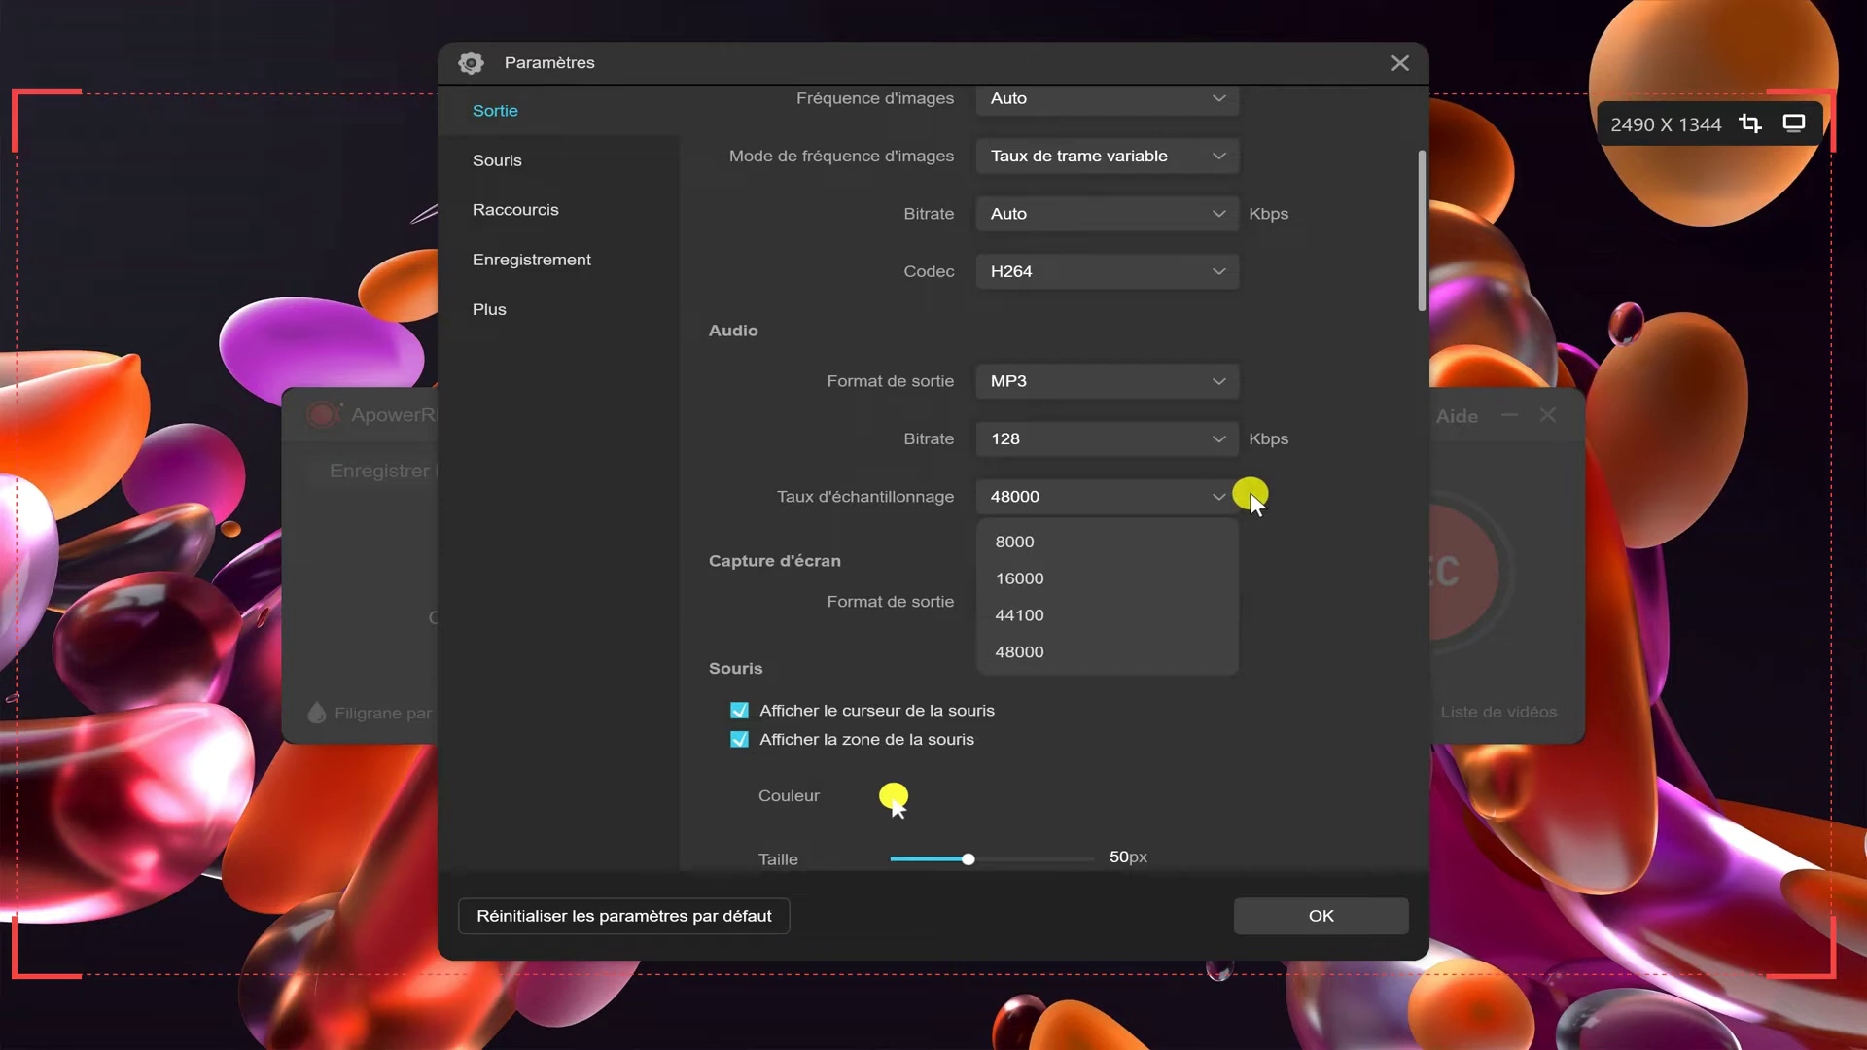
left_click(1250, 492)
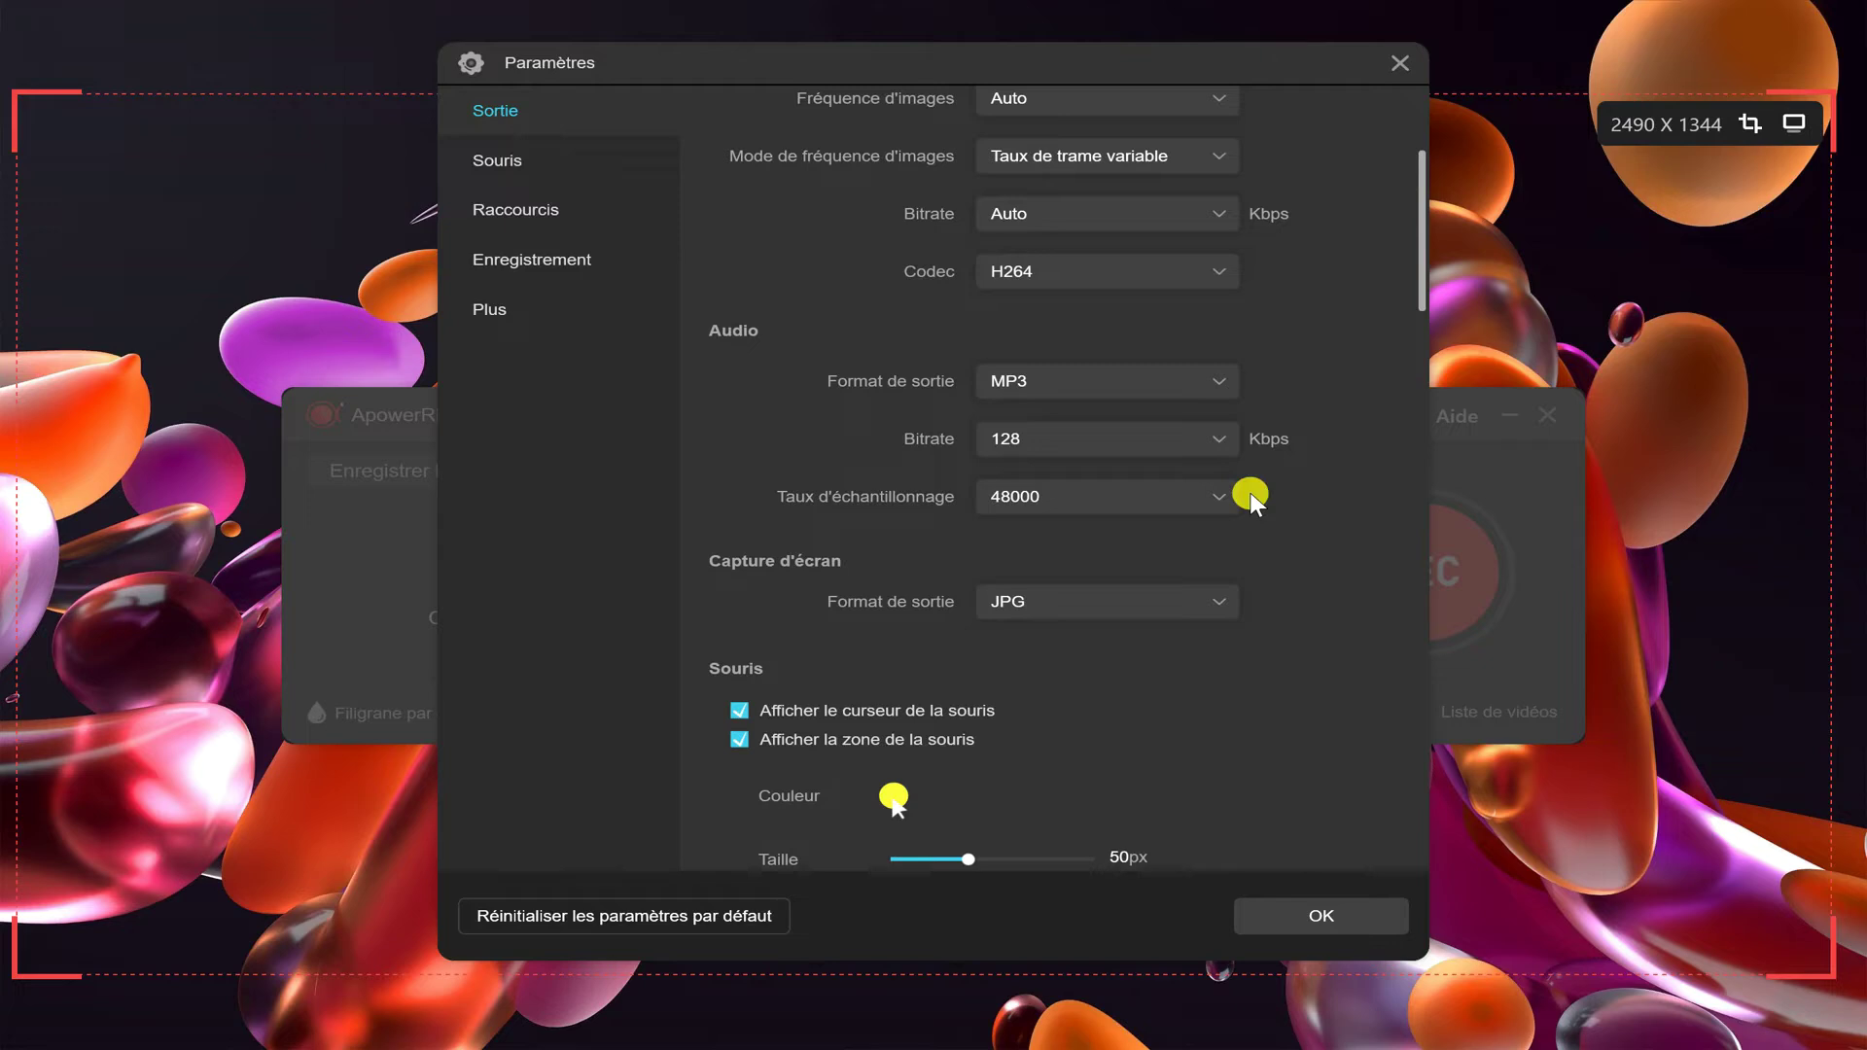
left_click(1204, 605)
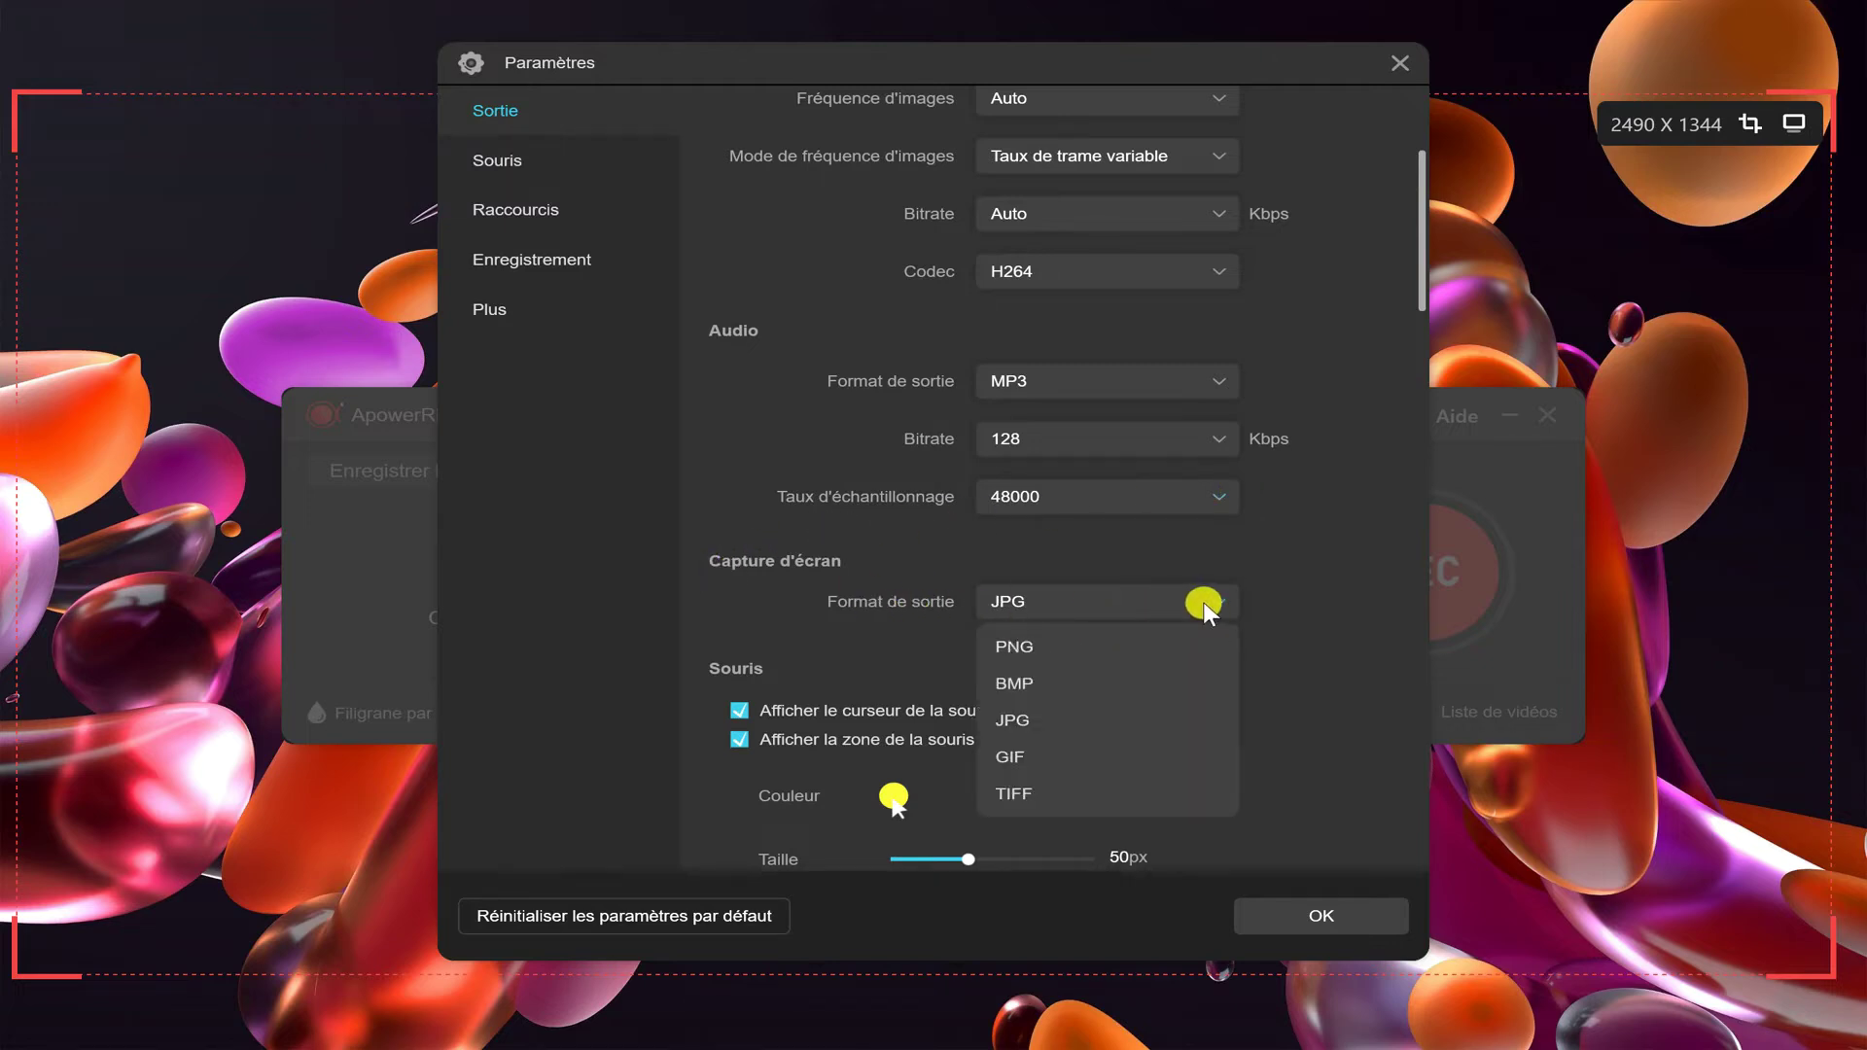
left_click(1284, 595)
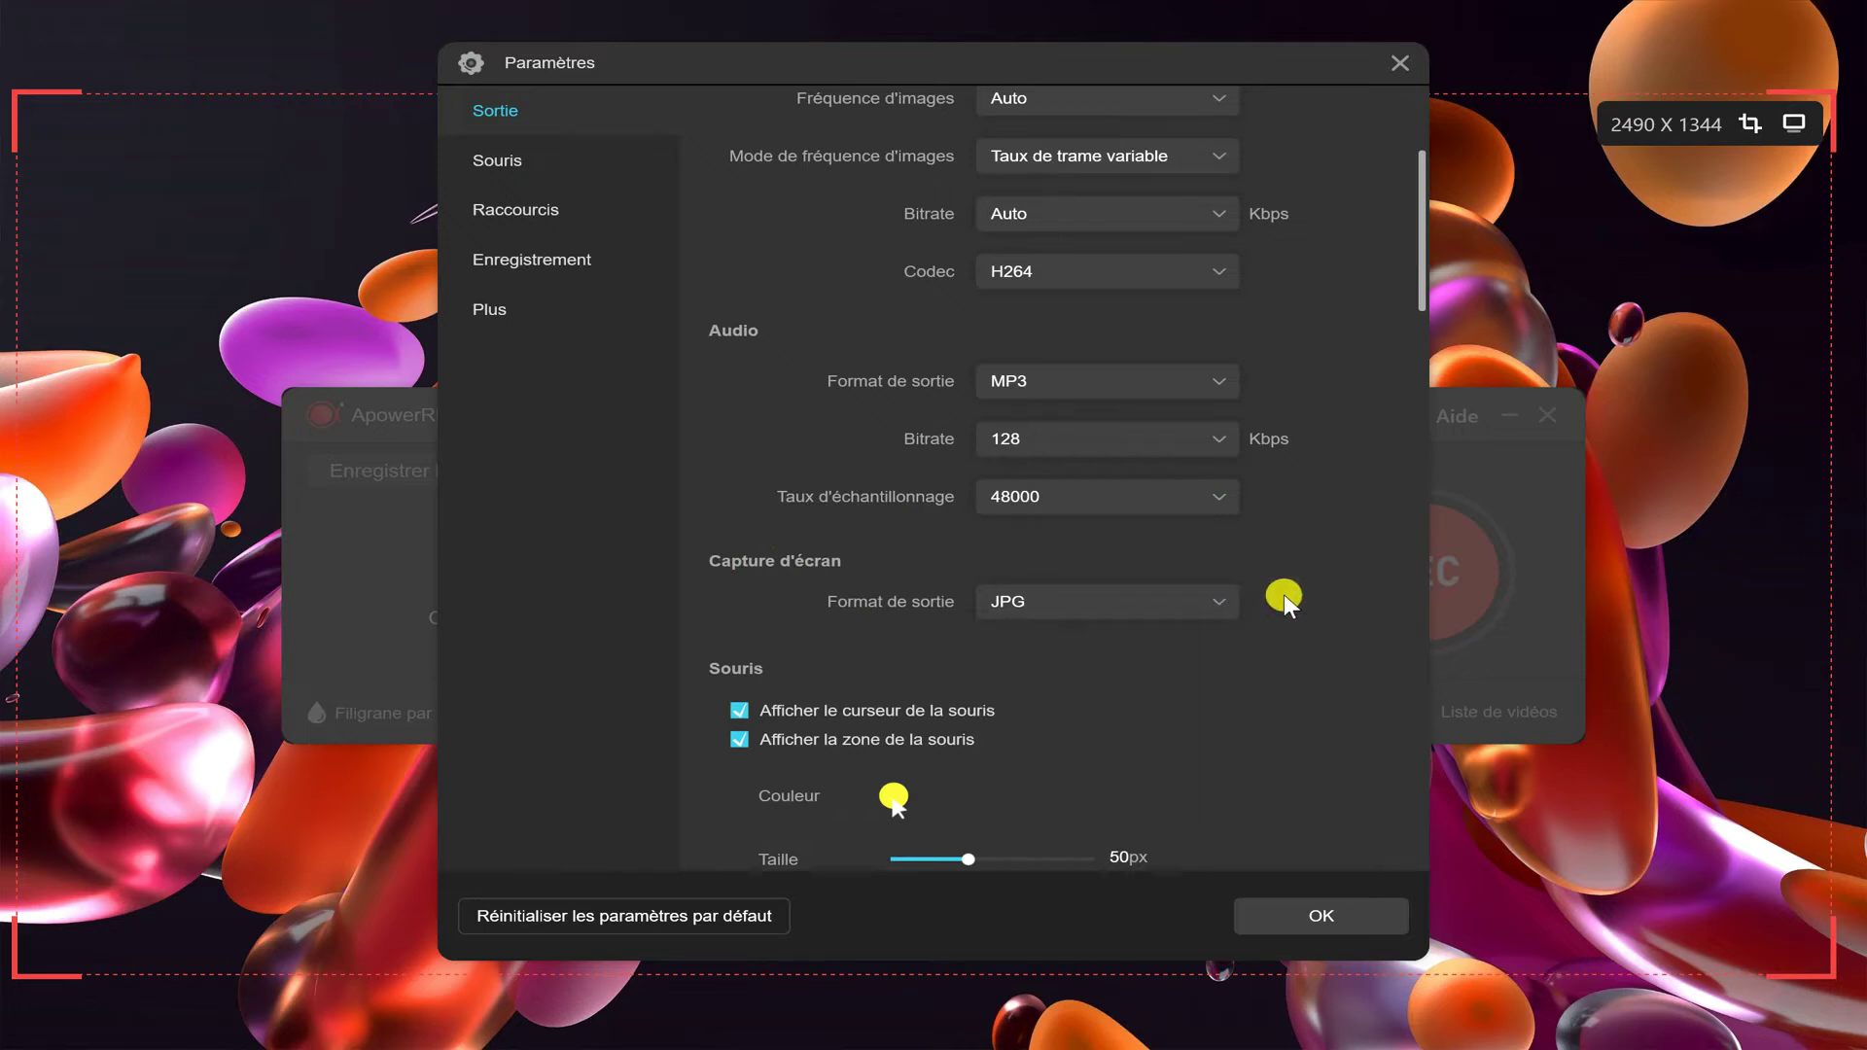
- Go to the mouse settings and toggle the recording of mouse clicks (Enregistrer les clics de la souris) on and off again
scroll(1284, 595, "down", 15)
scroll(1283, 595, "up", 5)
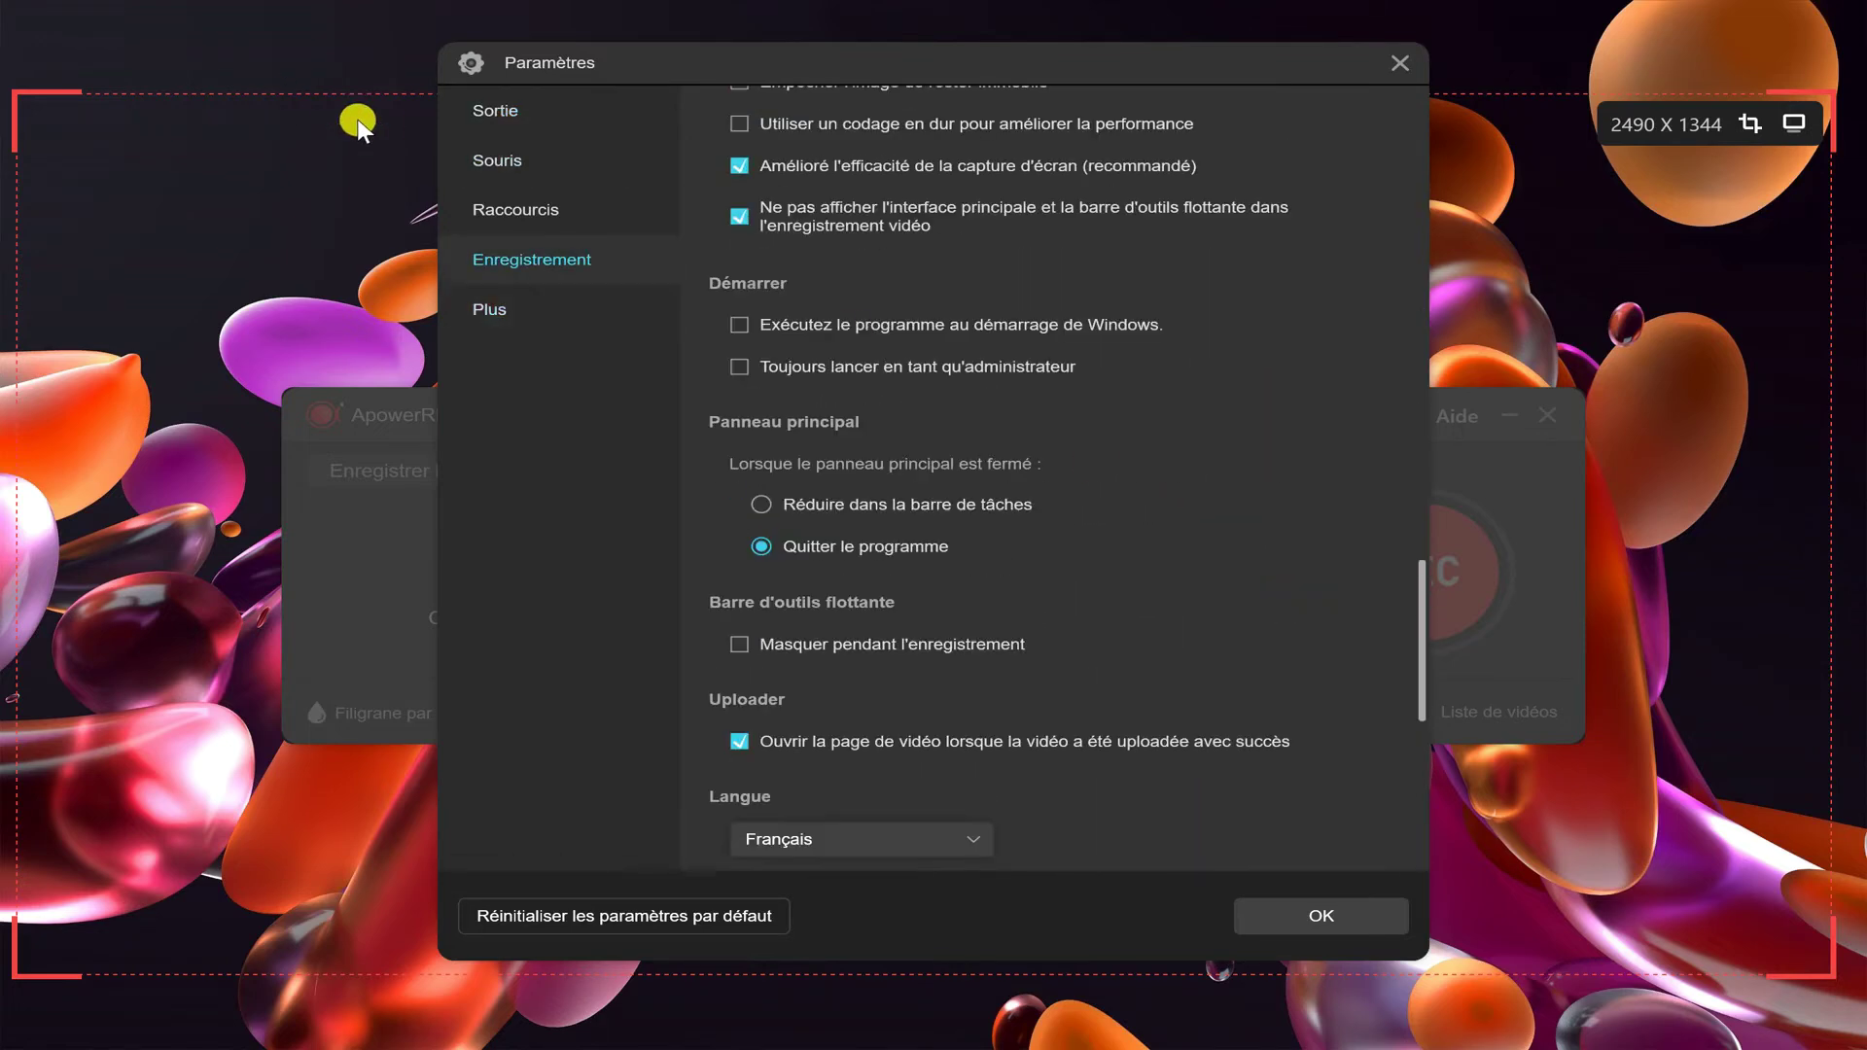
left_click(491, 157)
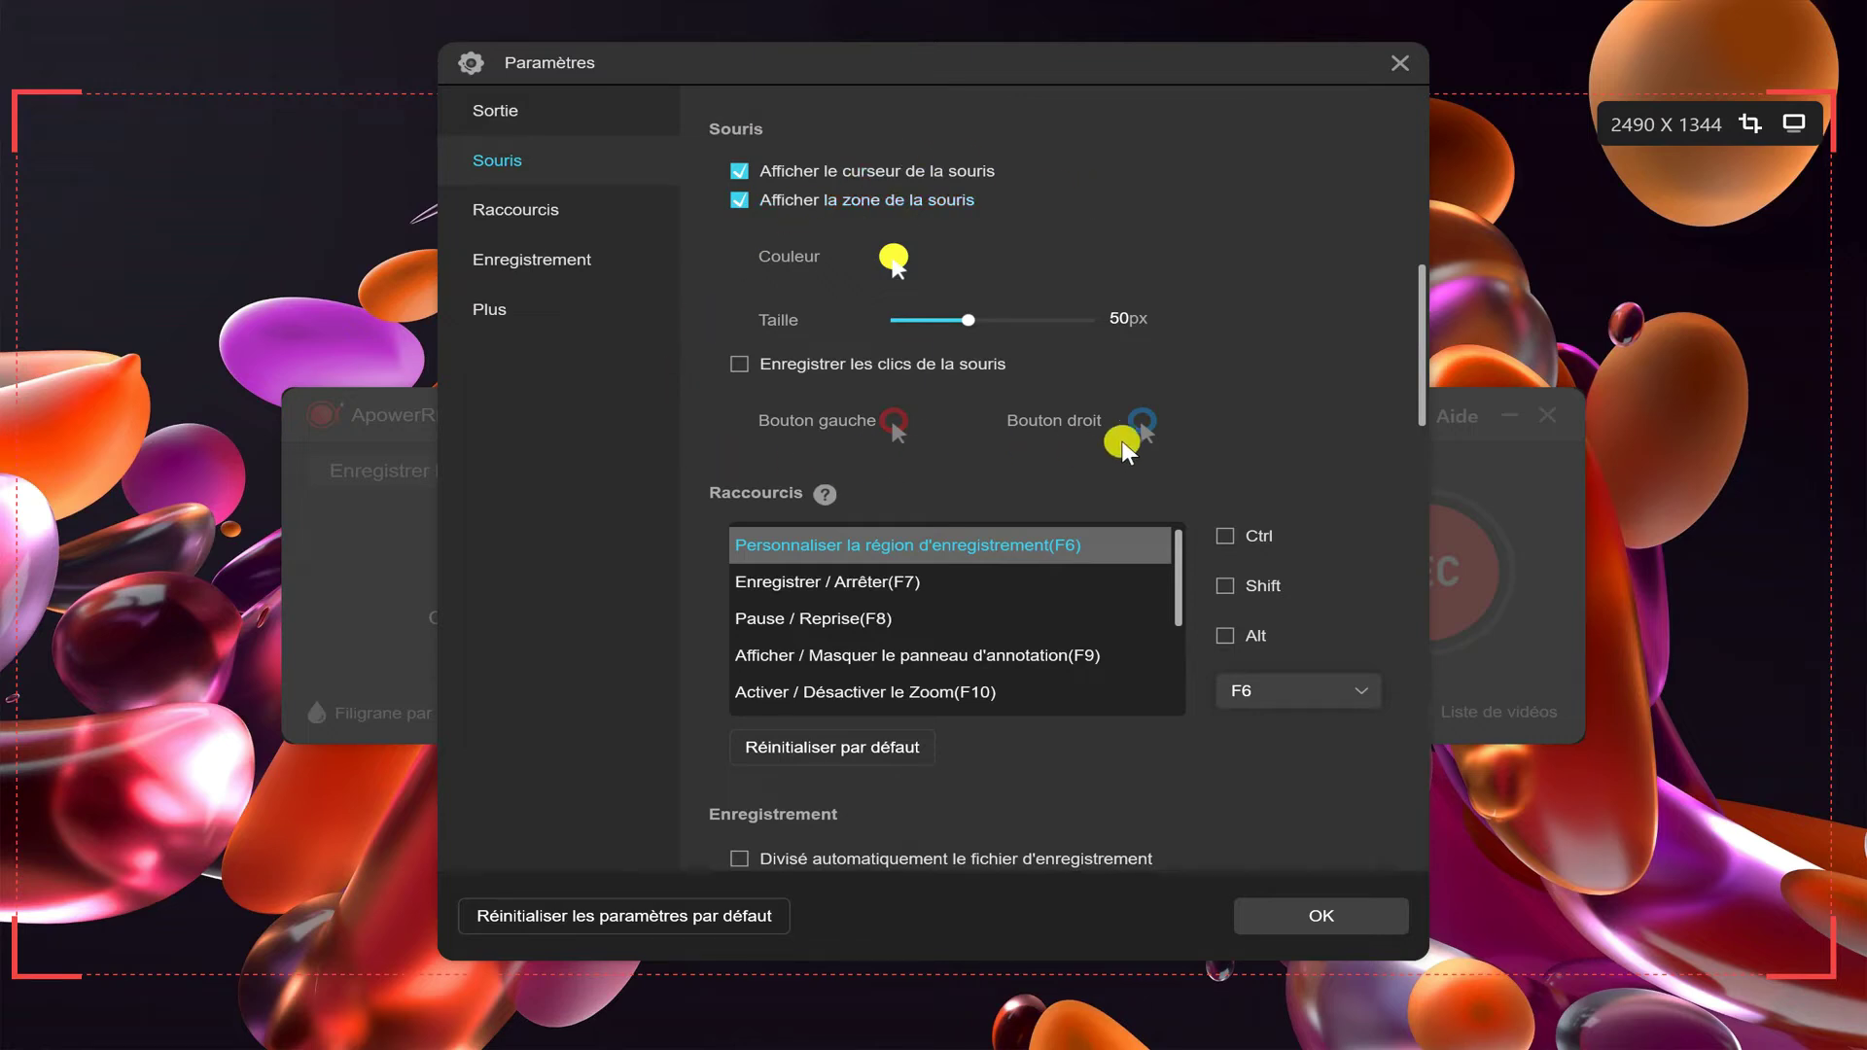
left_click(739, 361)
left_click(739, 361)
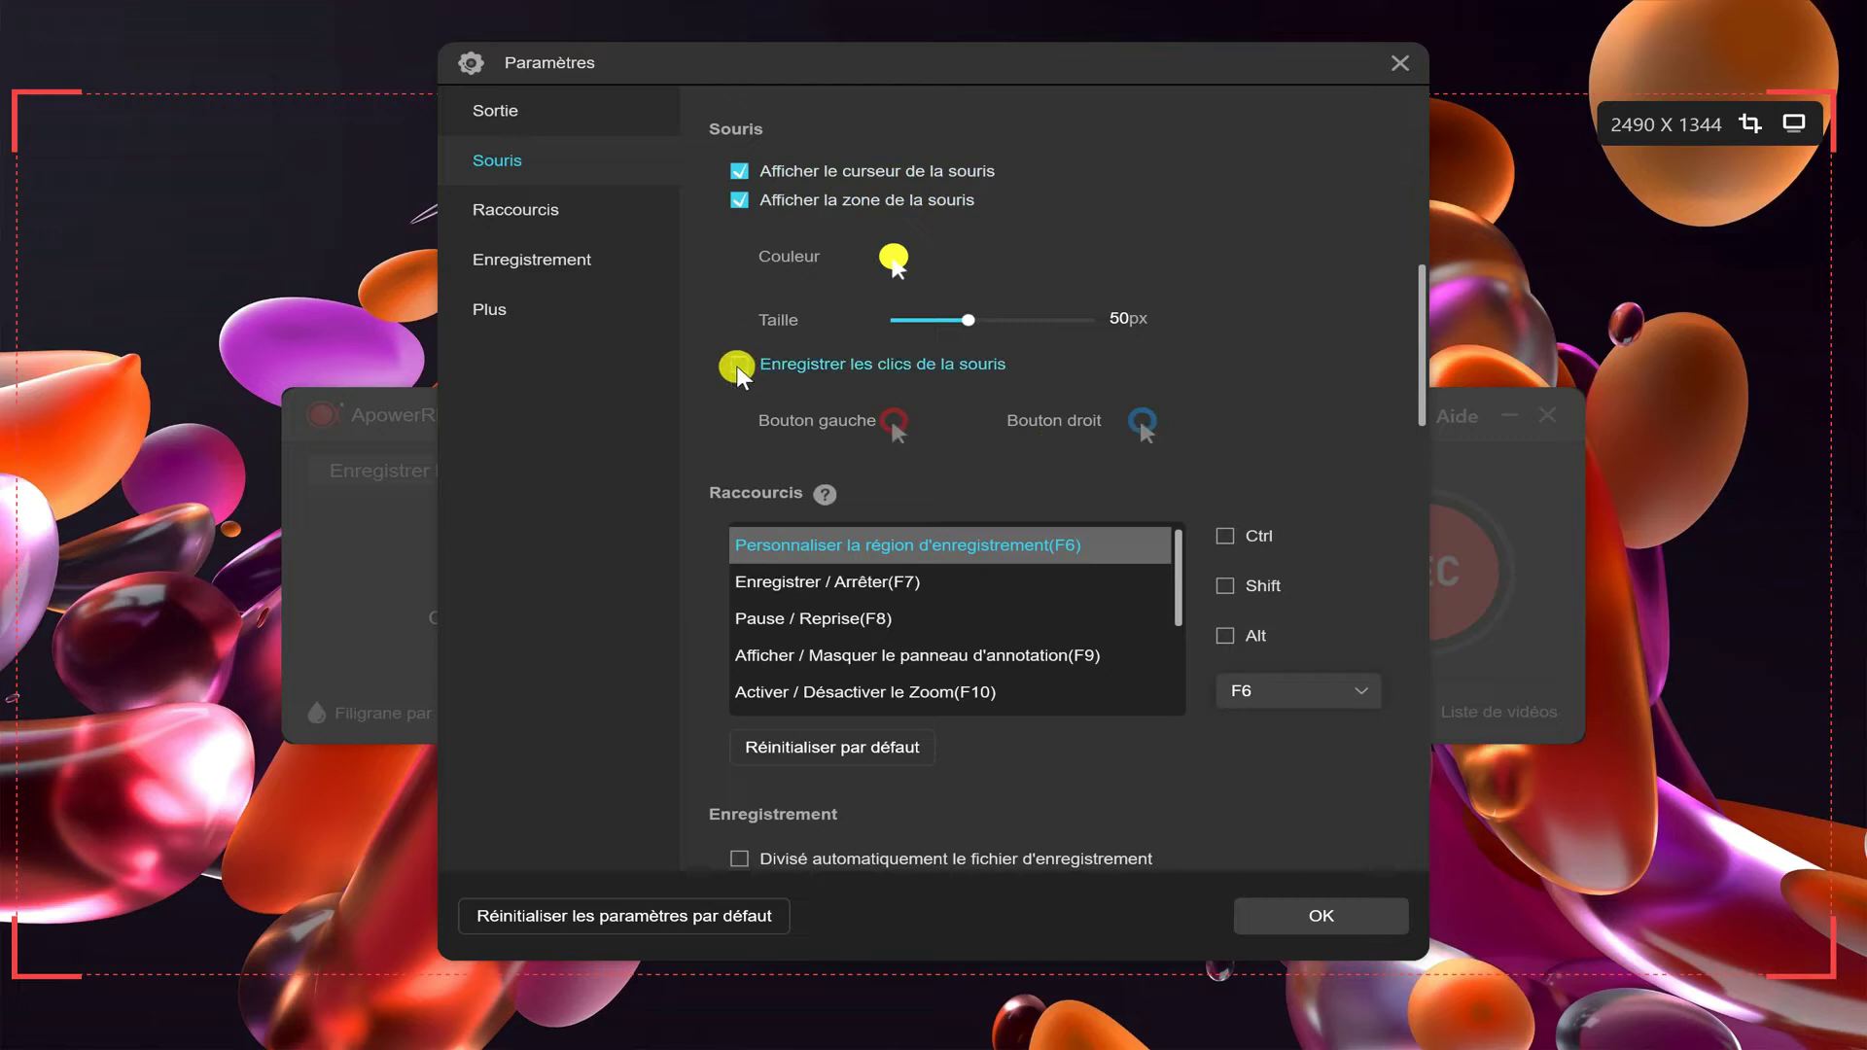
- Go to the shortcut settings and review the keys available for the Personnaliser la région d'enregistrement shortcut
scroll(1339, 515, "down", 10)
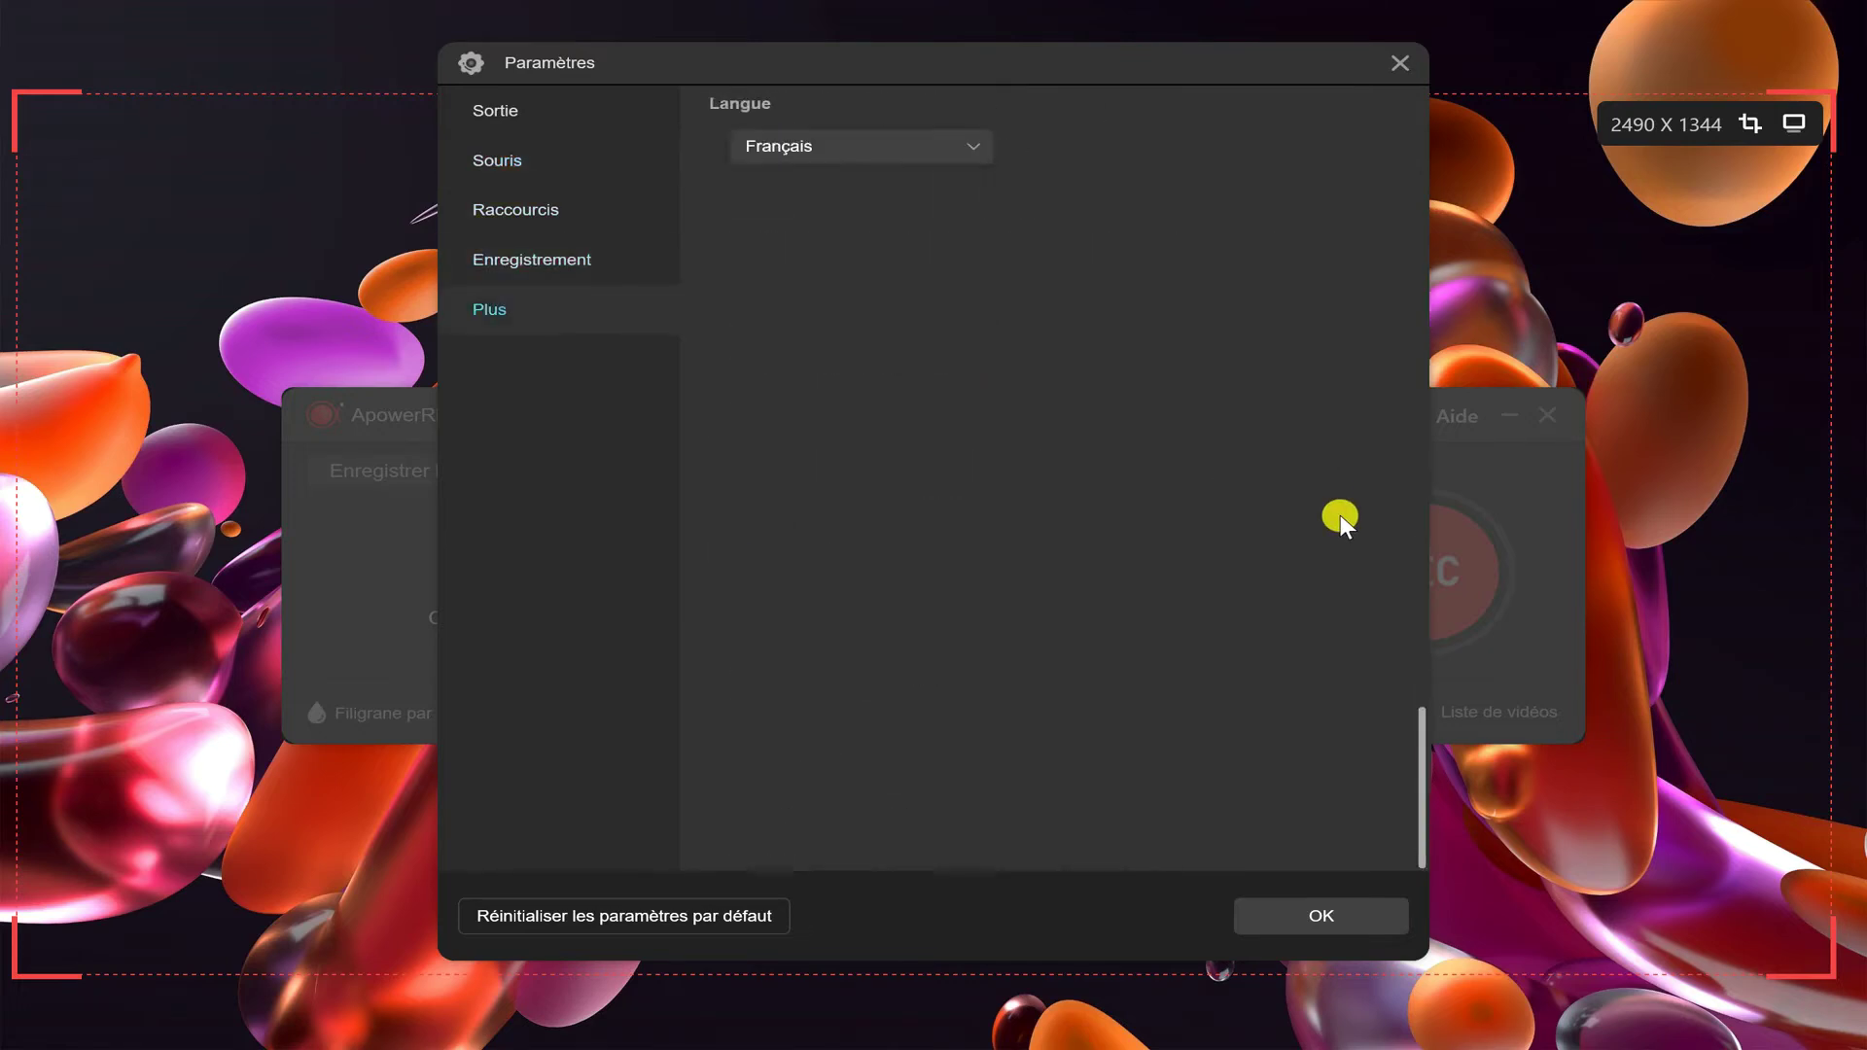
scroll(1340, 516, "up", 15)
scroll(1339, 516, "down", 6)
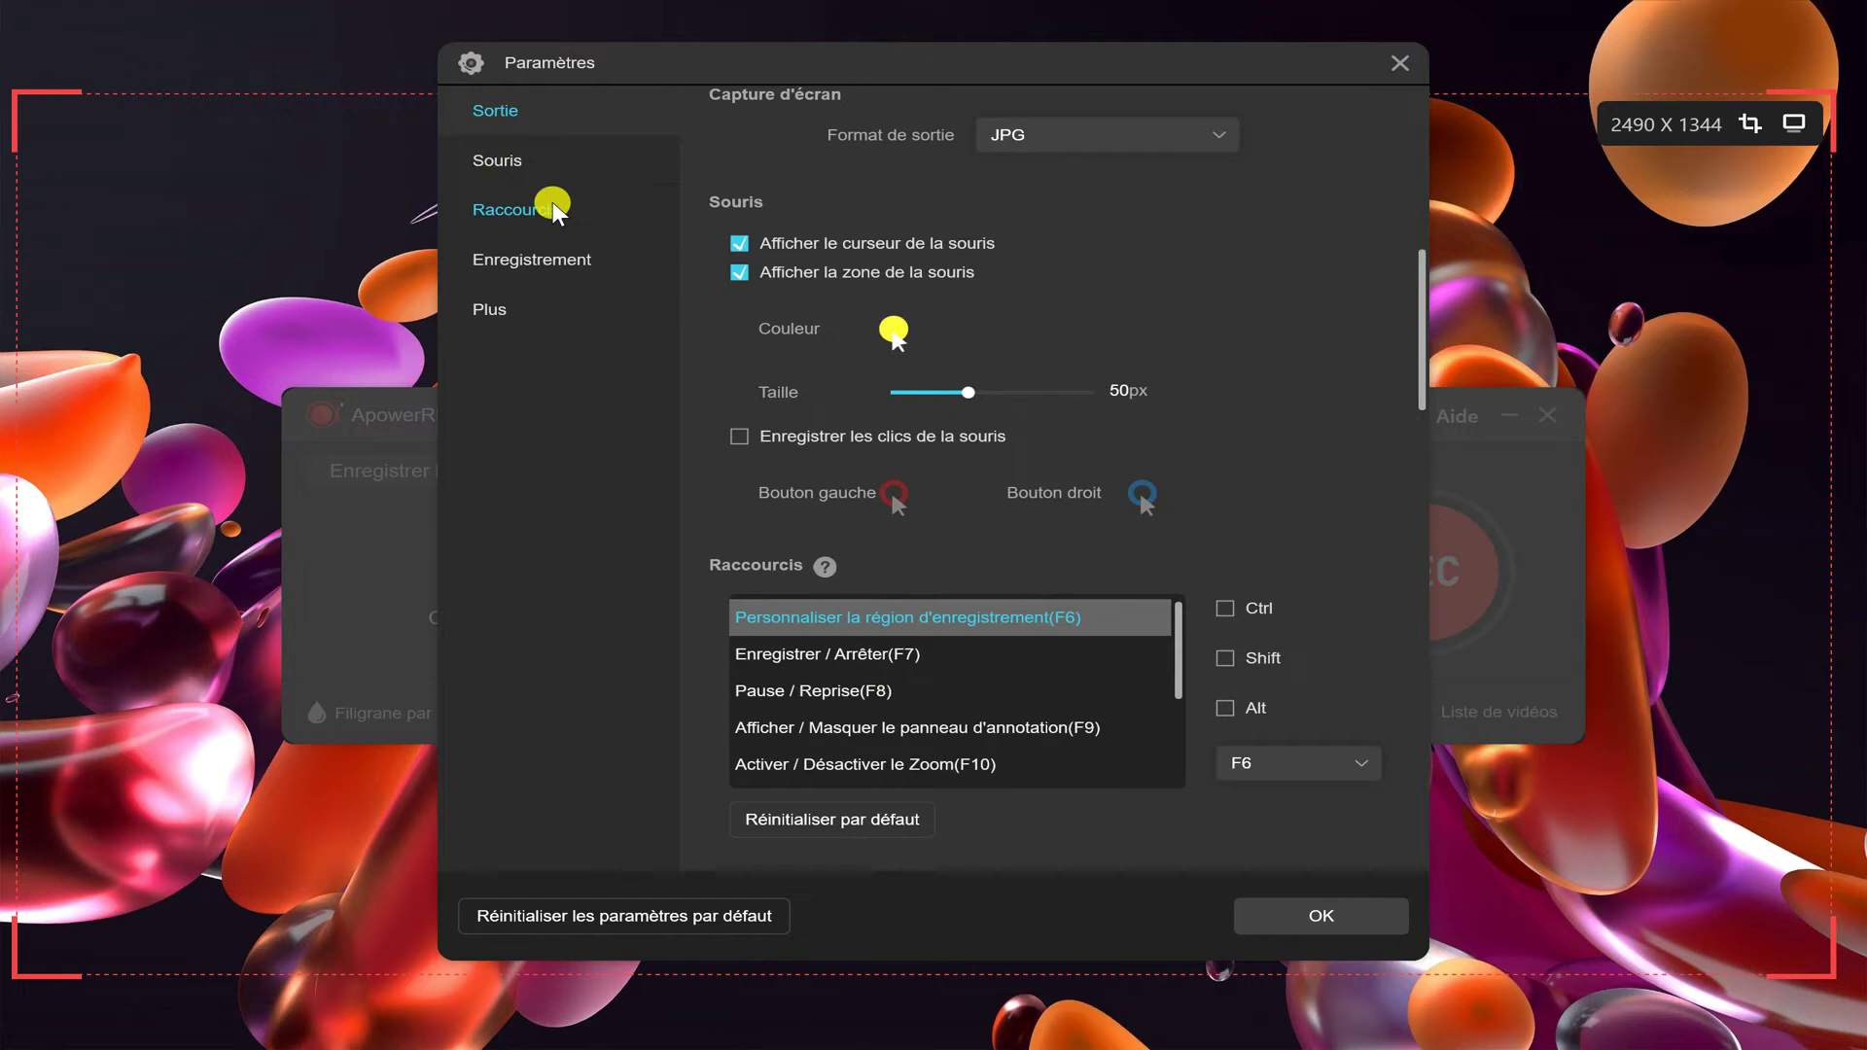
left_click(528, 212)
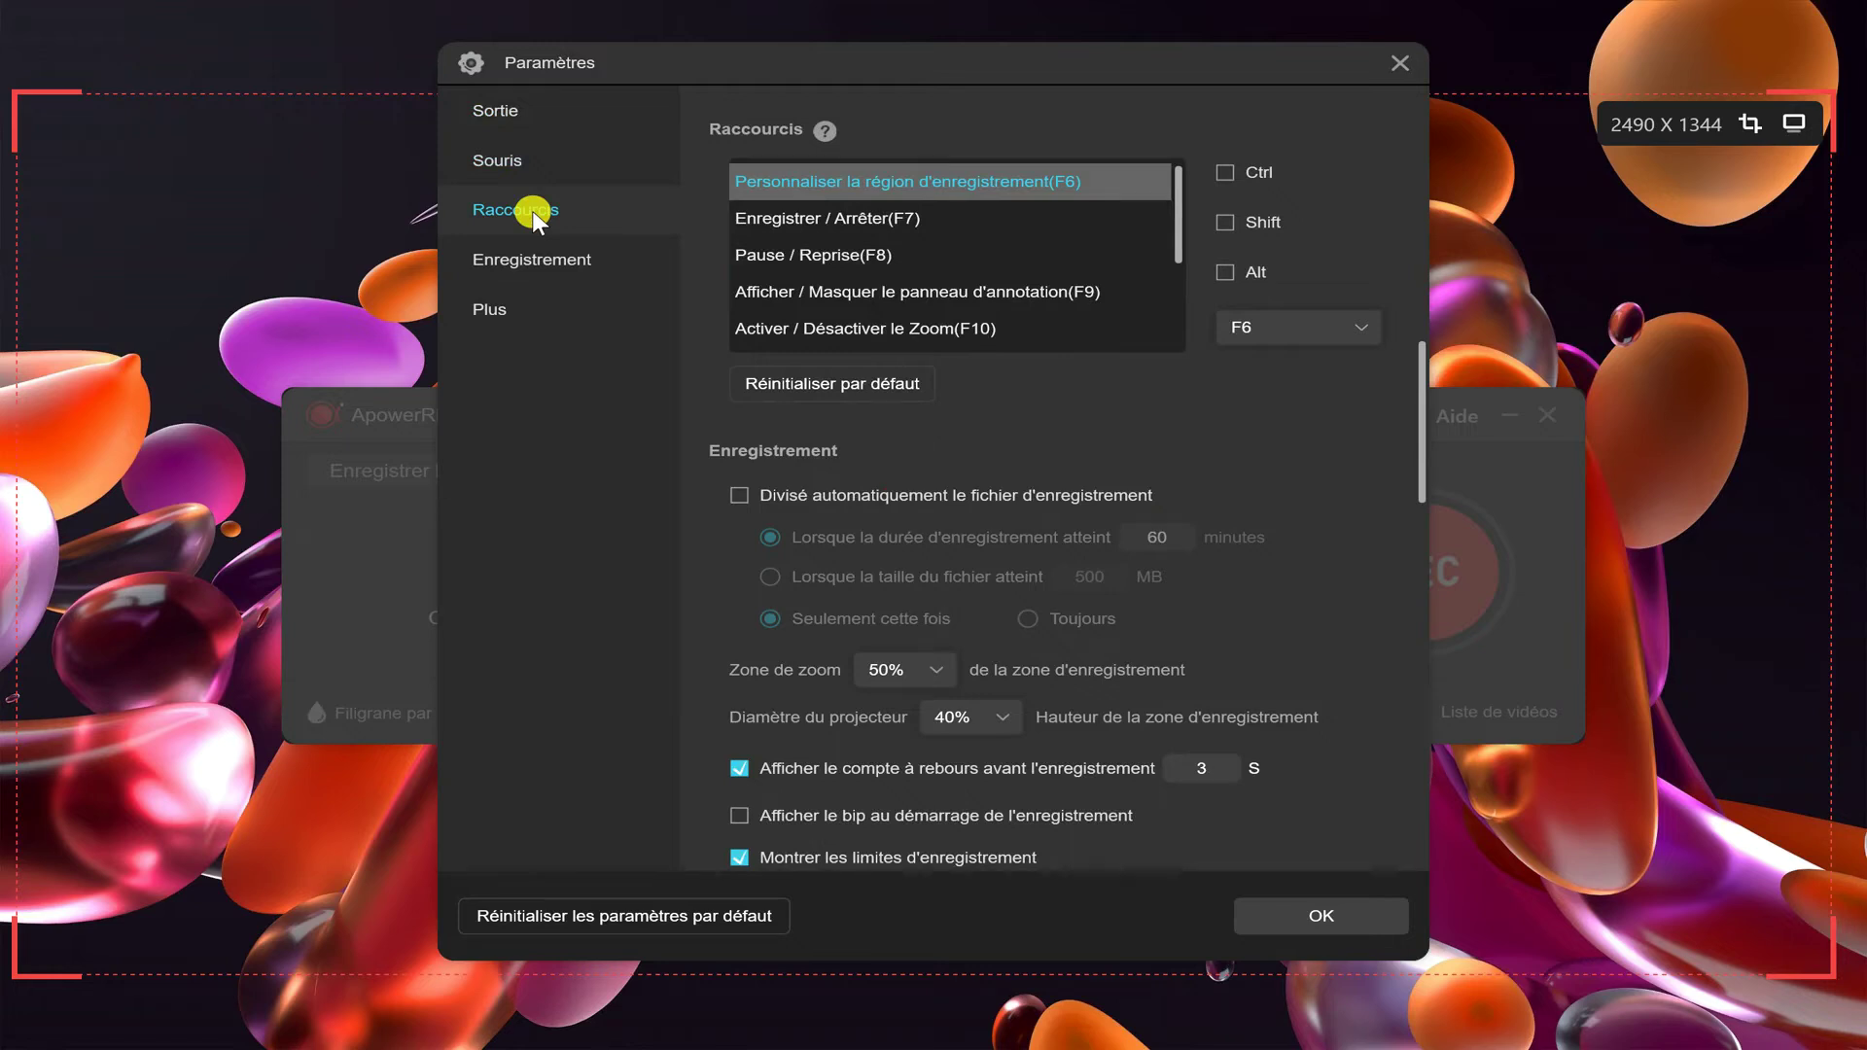
left_click(1363, 334)
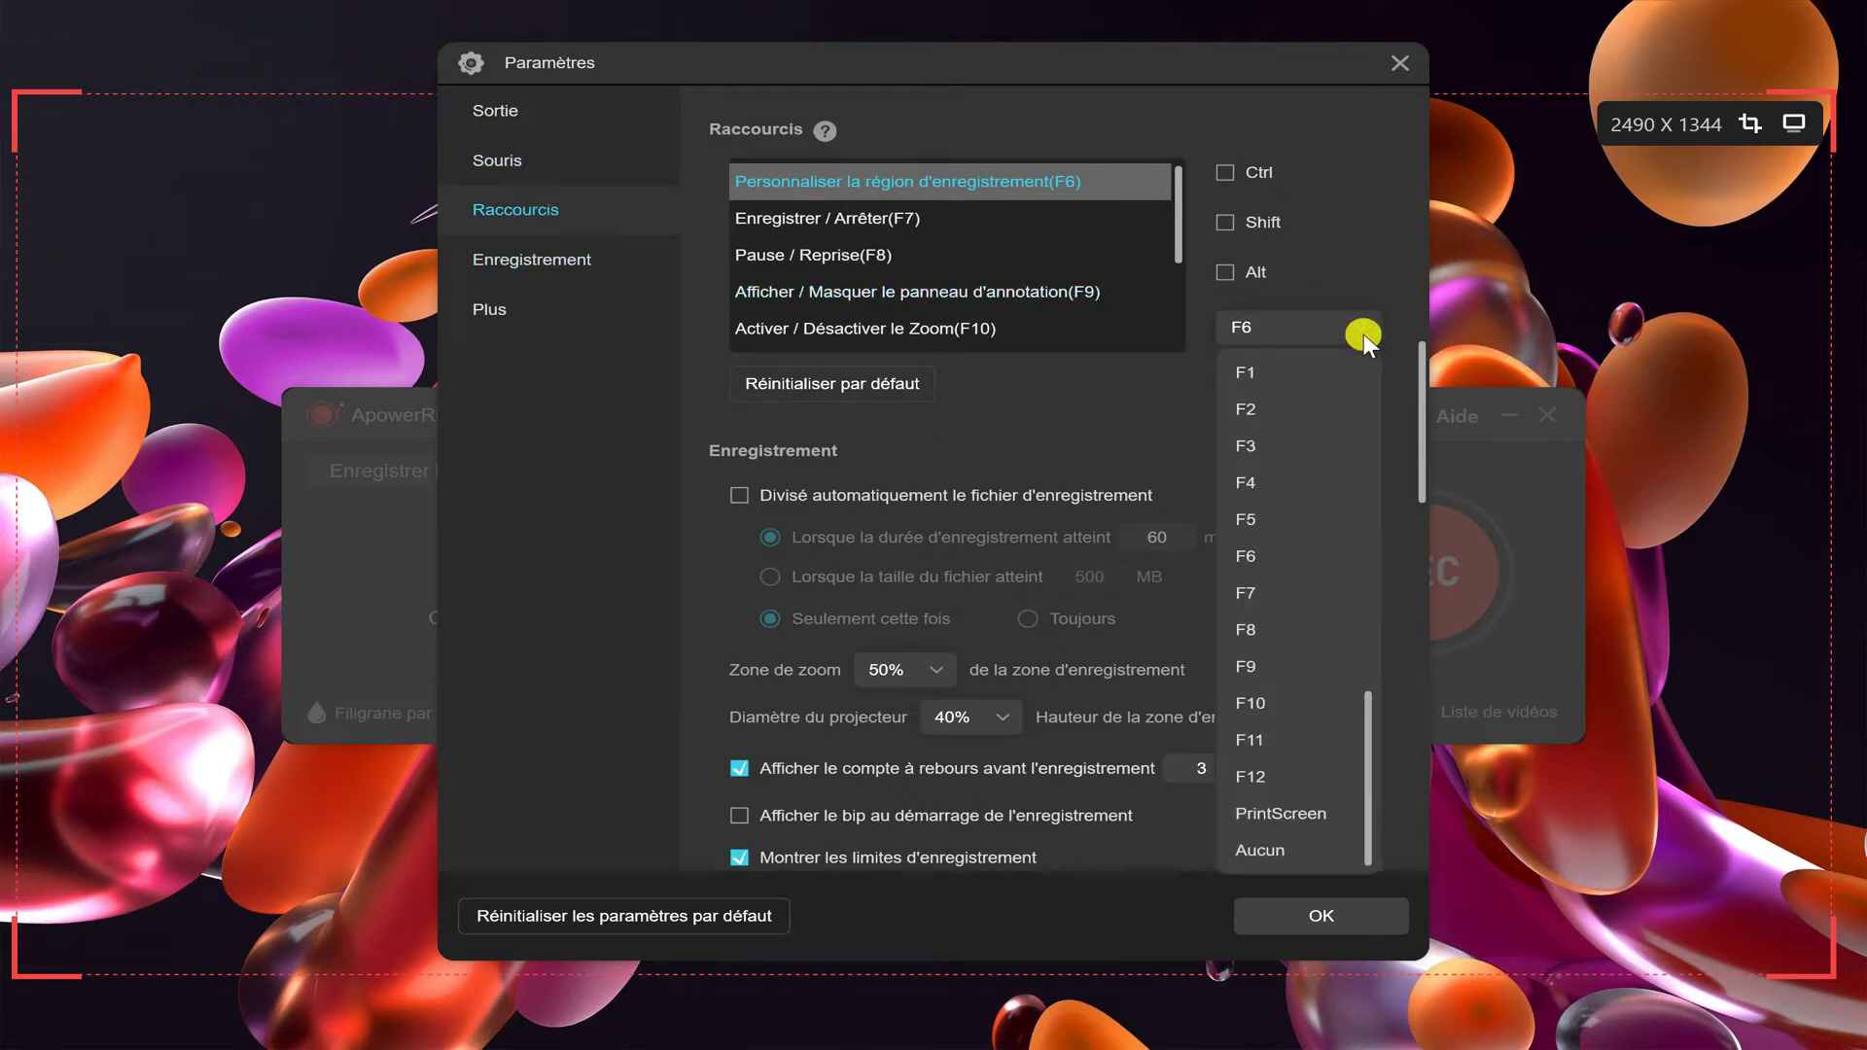
left_click(1363, 335)
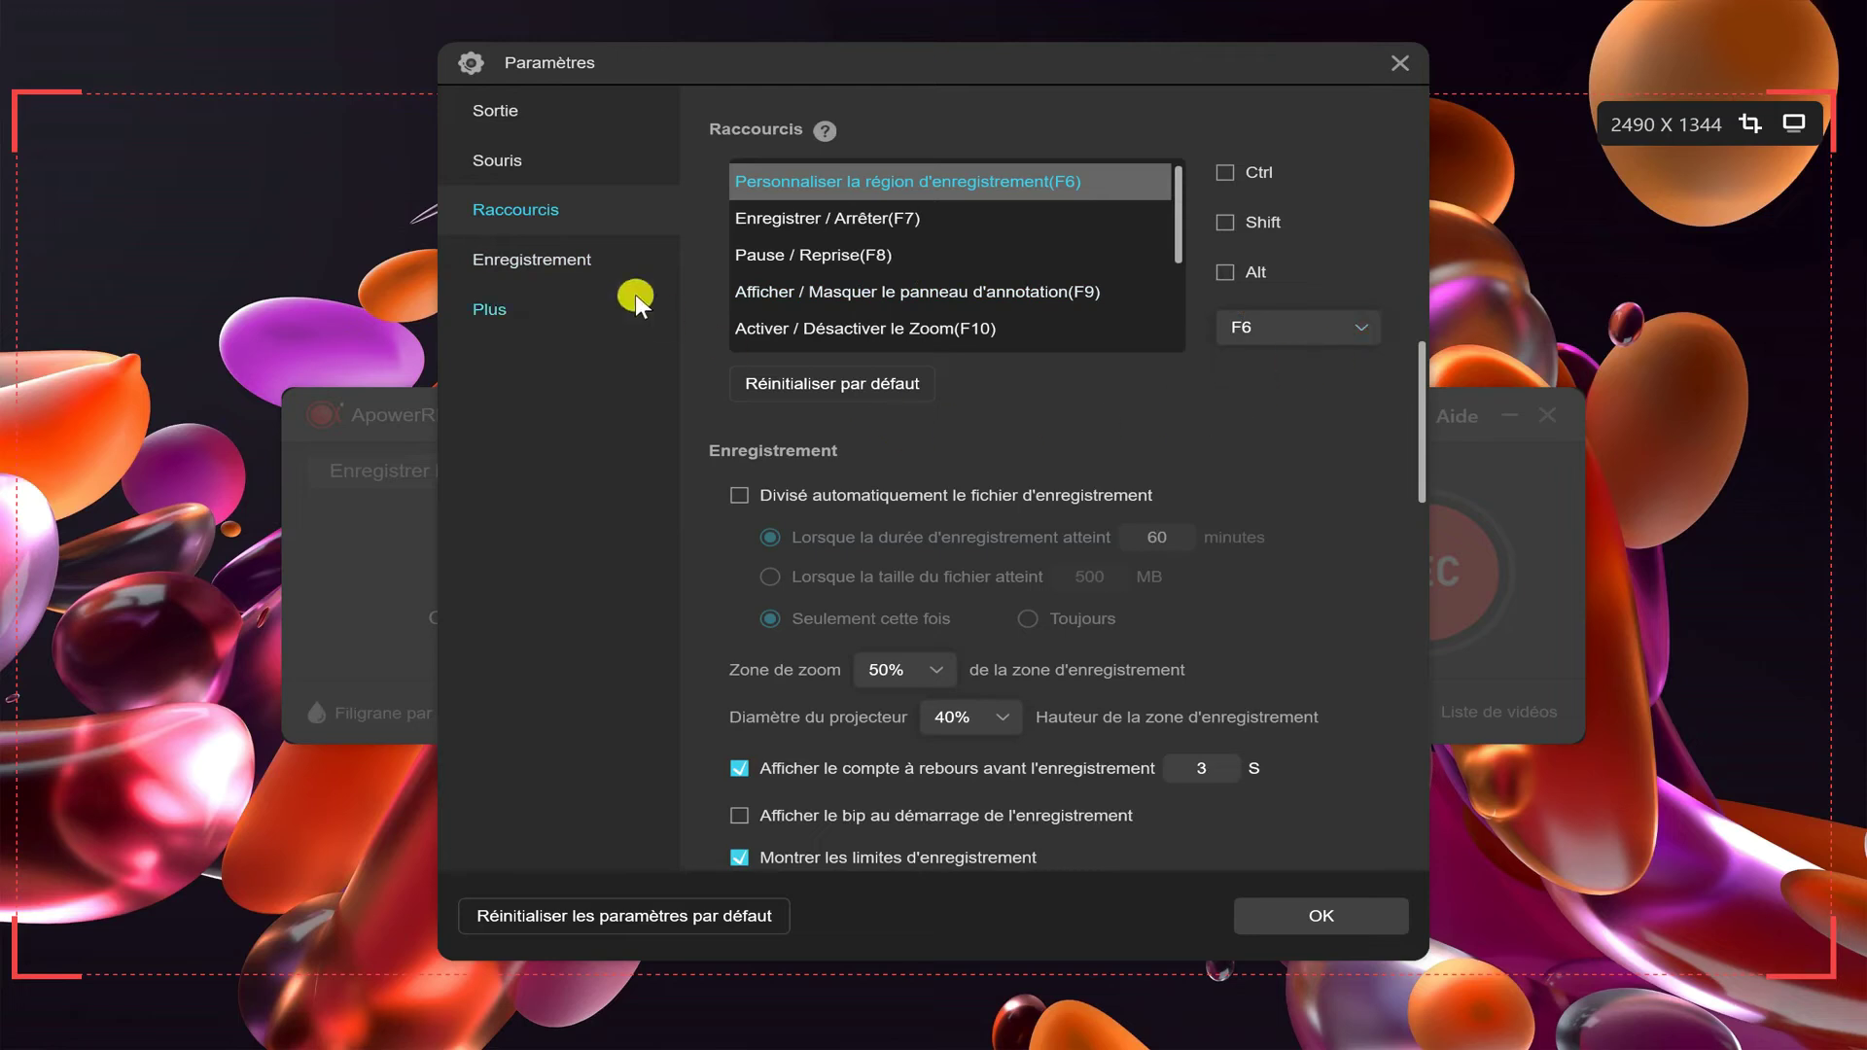
- Go to the Enregistrement settings and review the recording, startup, main panel, floating toolbar and upload options
left_click(583, 263)
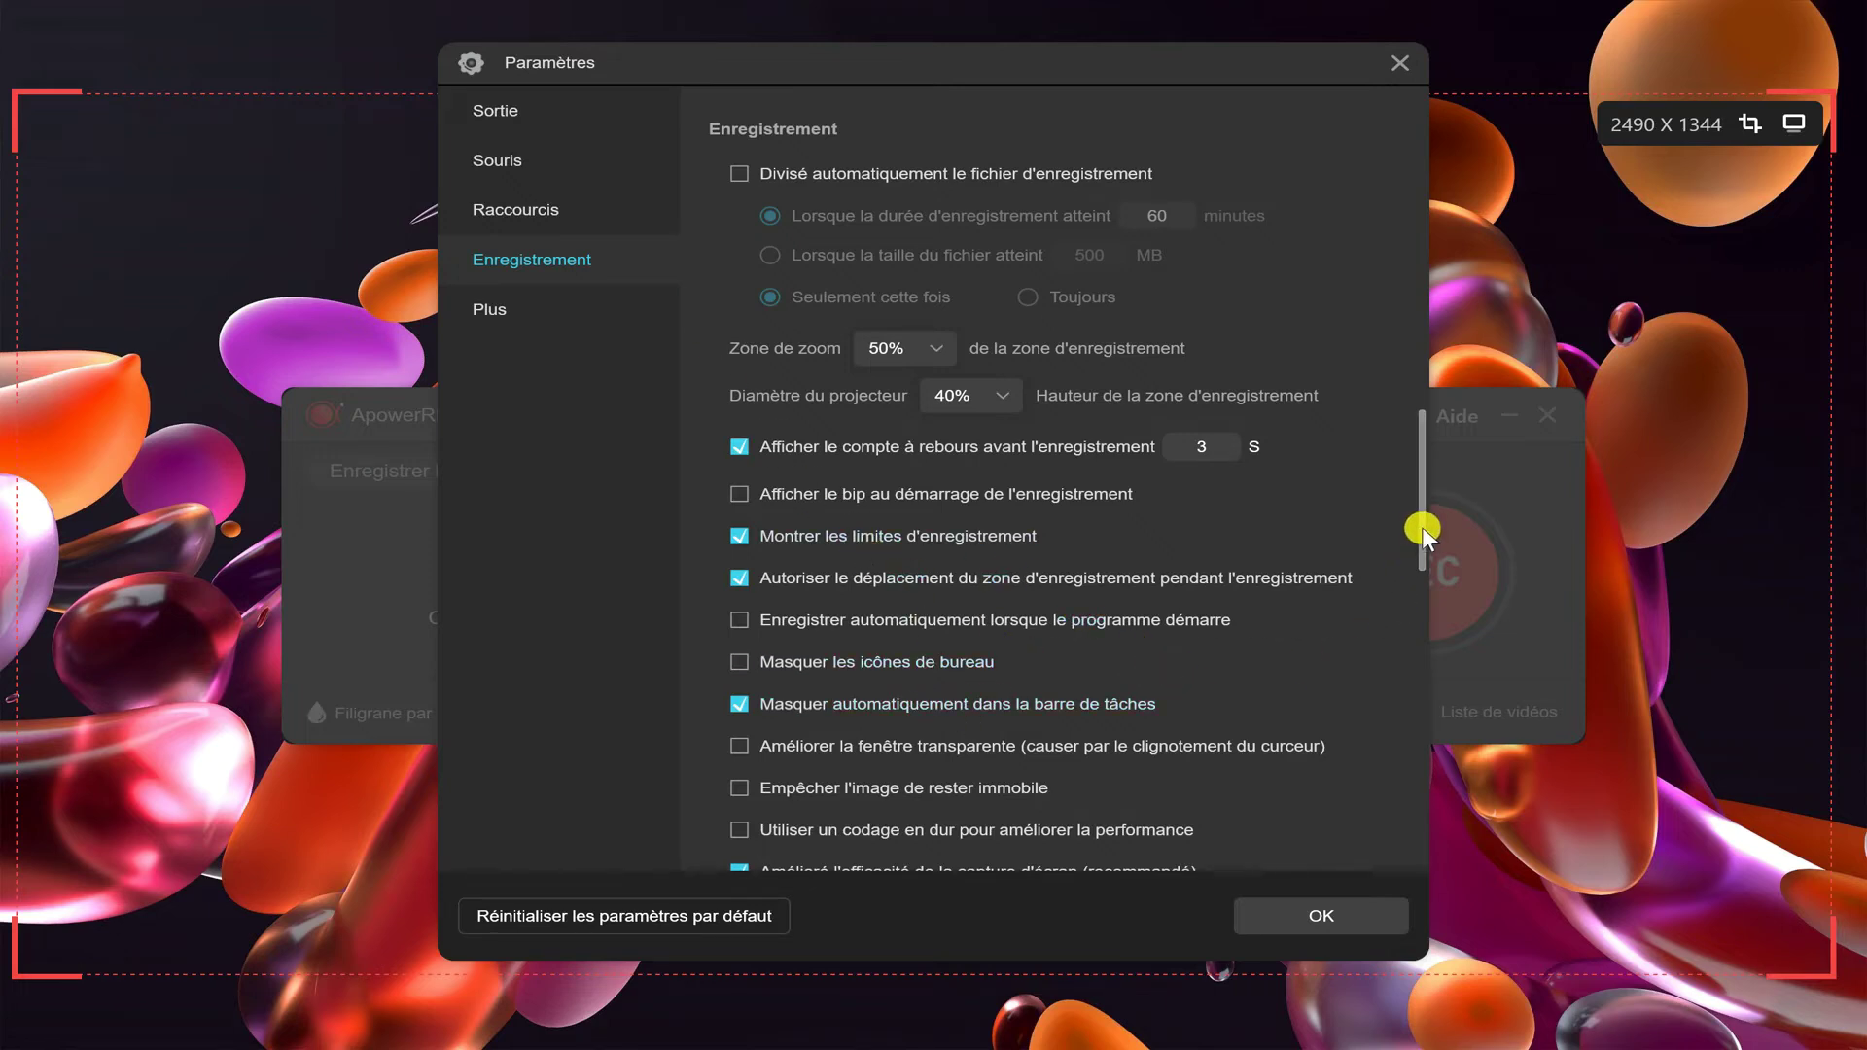
left_click_drag(1423, 529, 1410, 674)
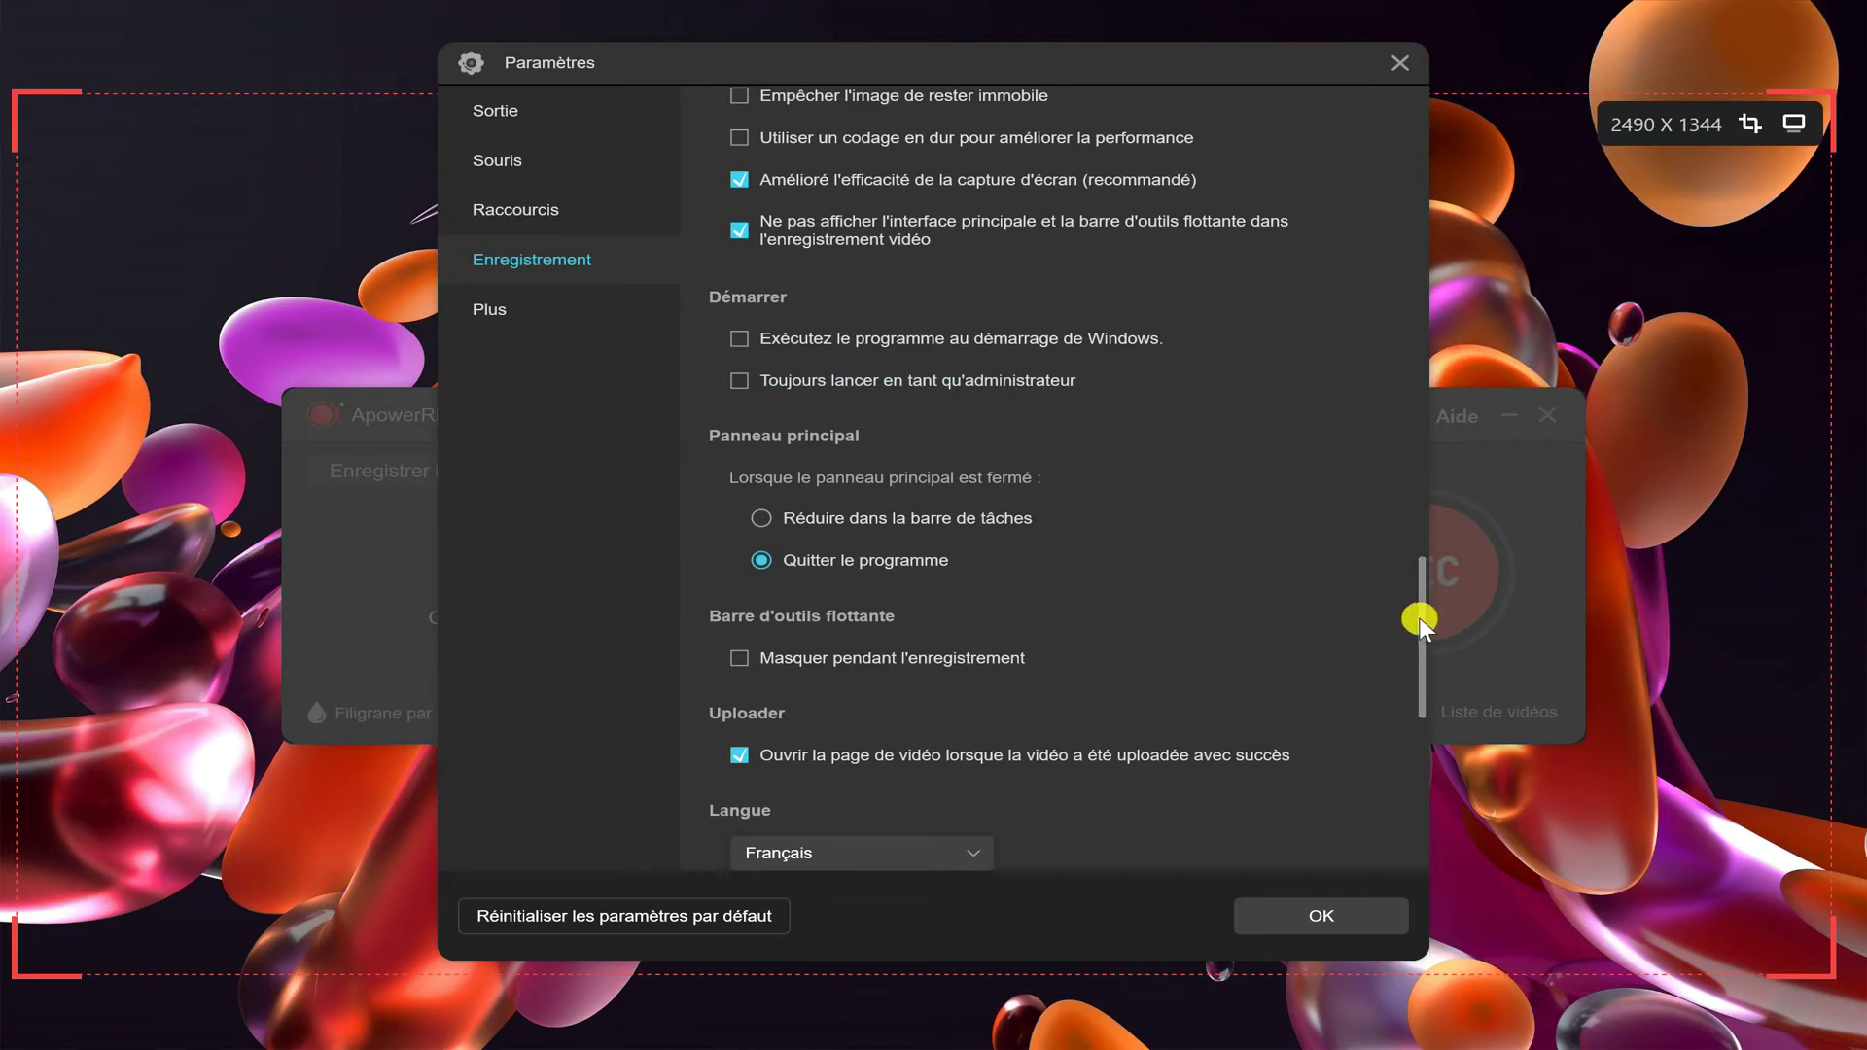
left_click_drag(1420, 616, 1414, 656)
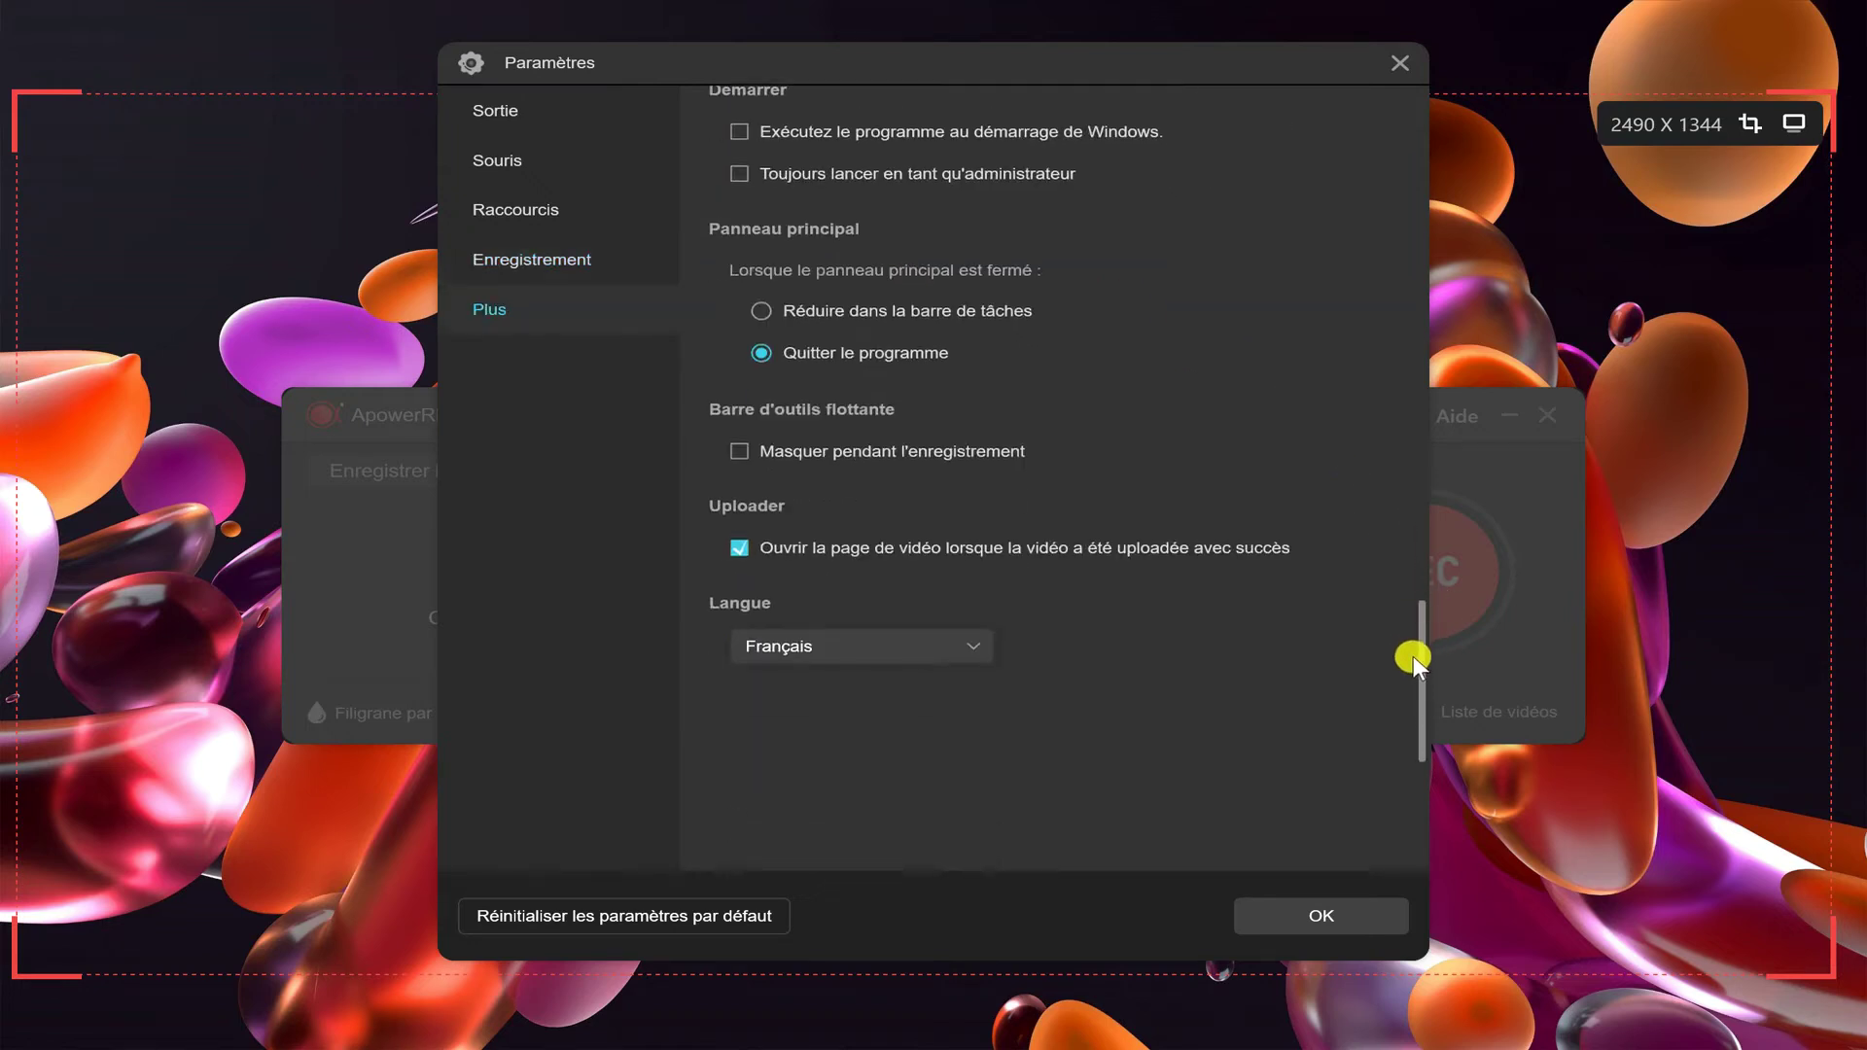
- Review the available interface languages, keep Français and close the settings
left_click(972, 647)
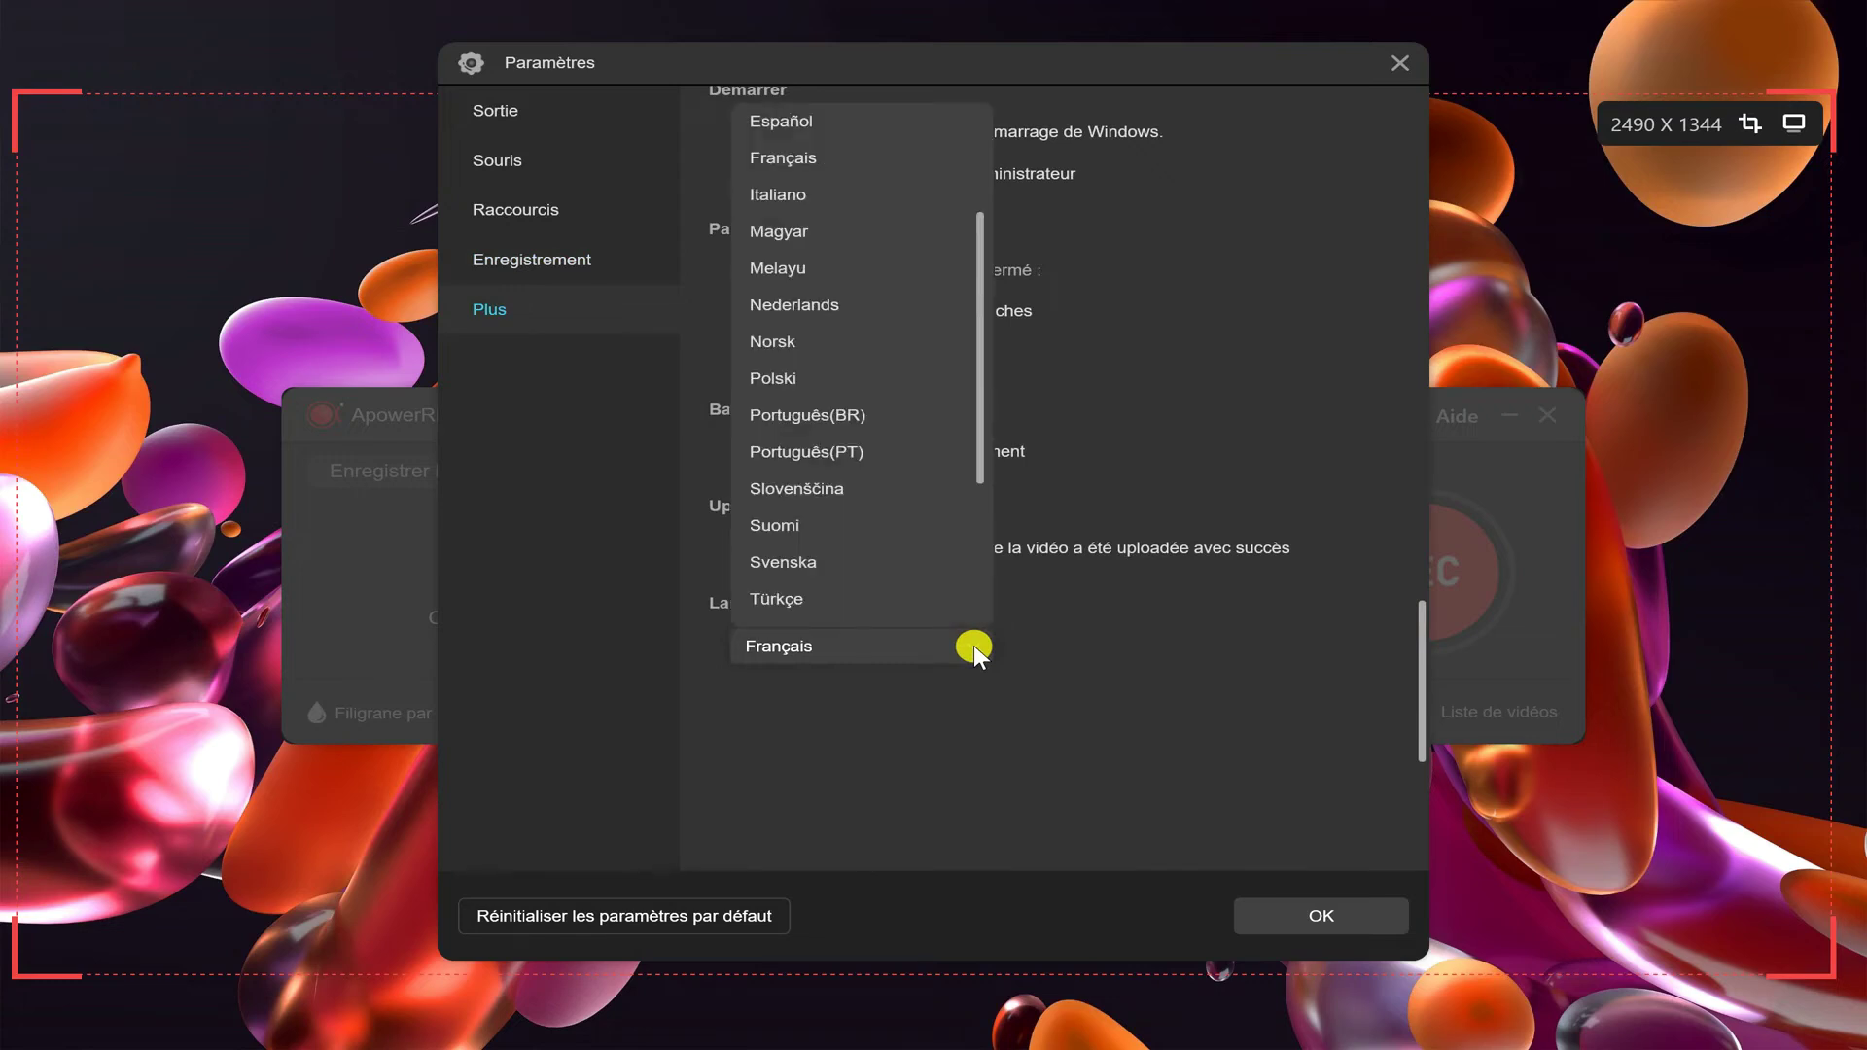
left_click(1258, 636)
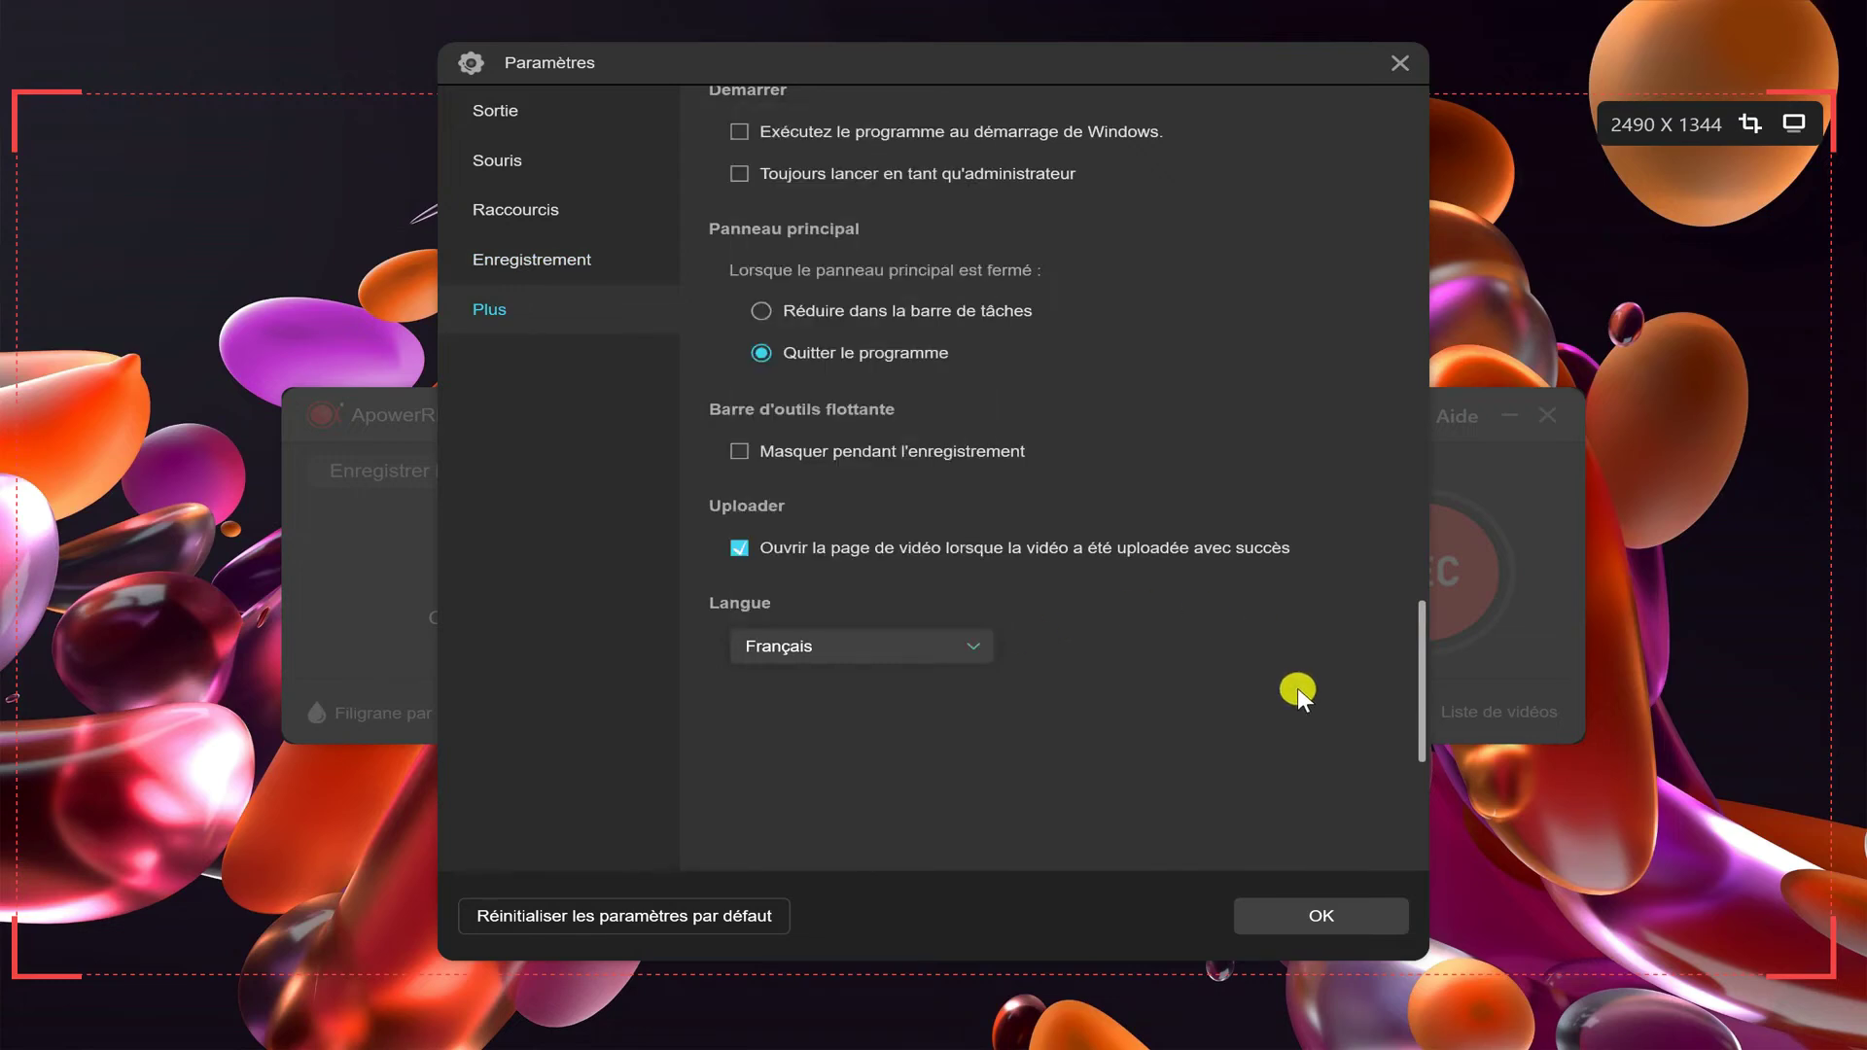
left_click(1324, 922)
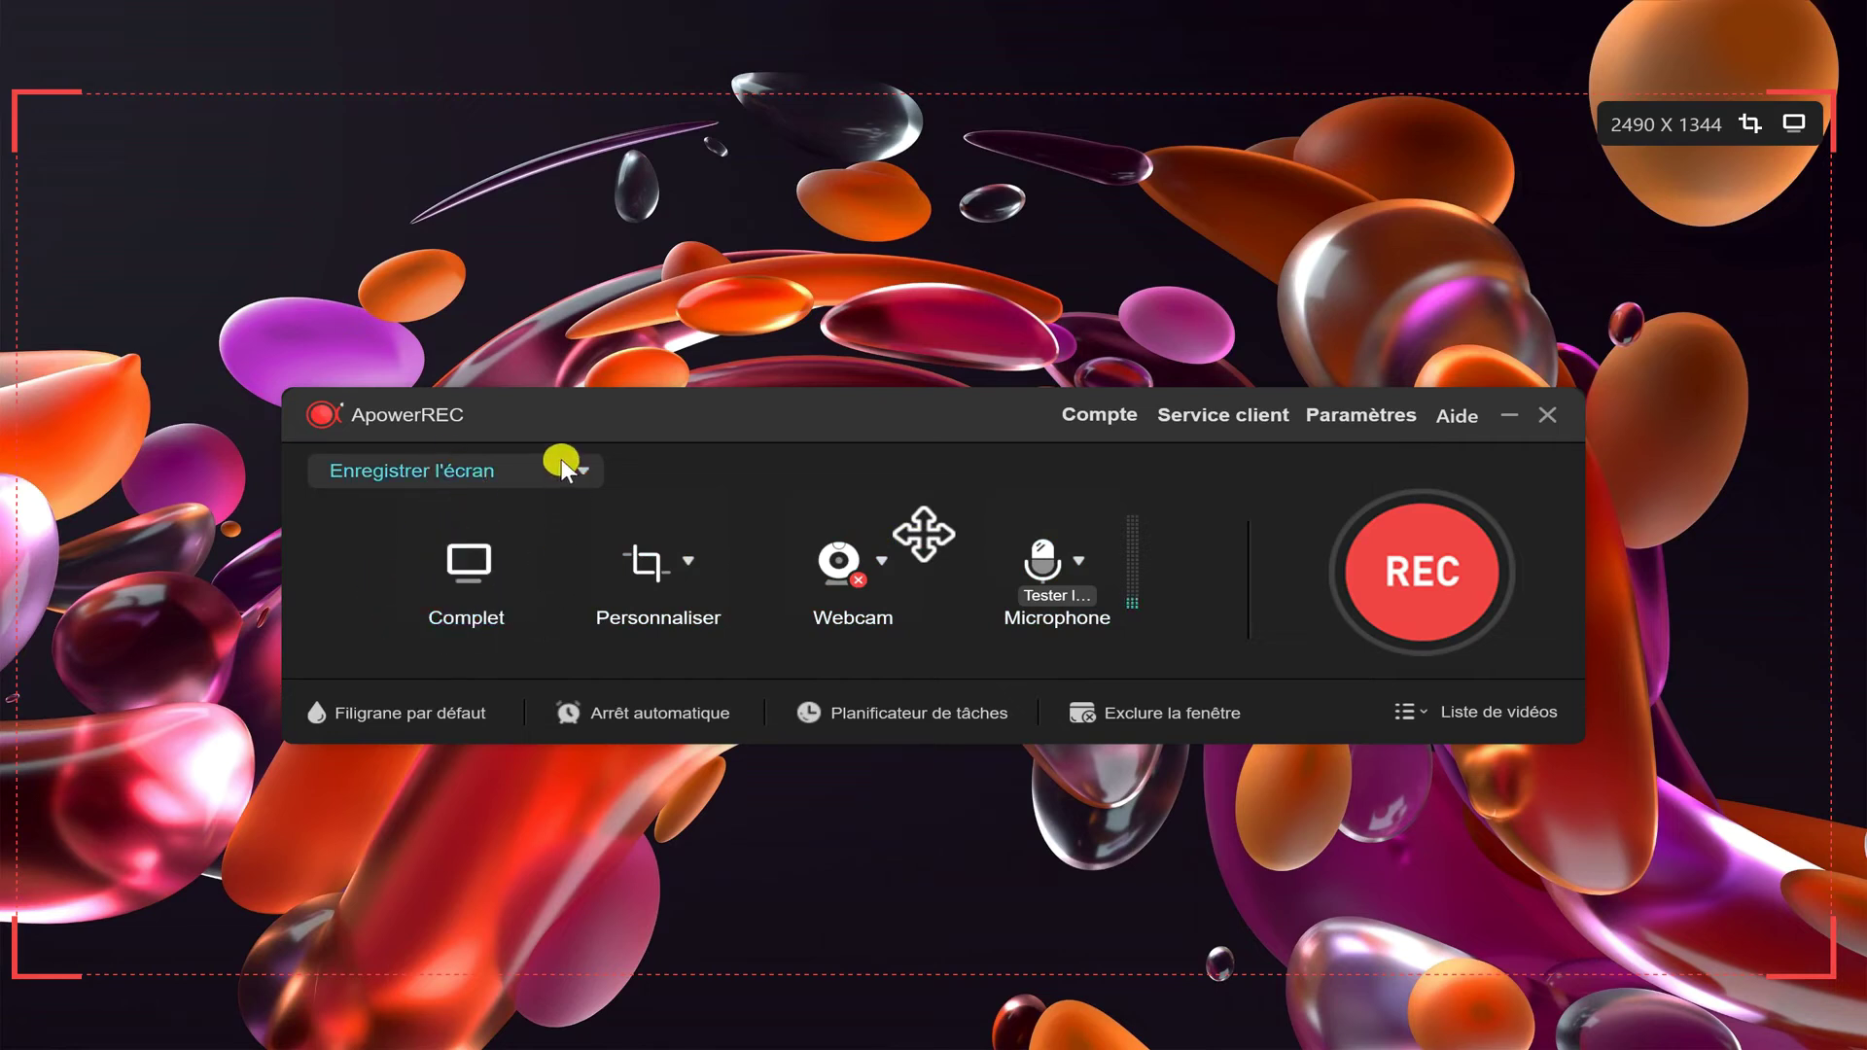
- Switch the recording mode to Zone de fenêtre, dismiss its instructions, and return to Enregistrer l'écran
left_click(560, 486)
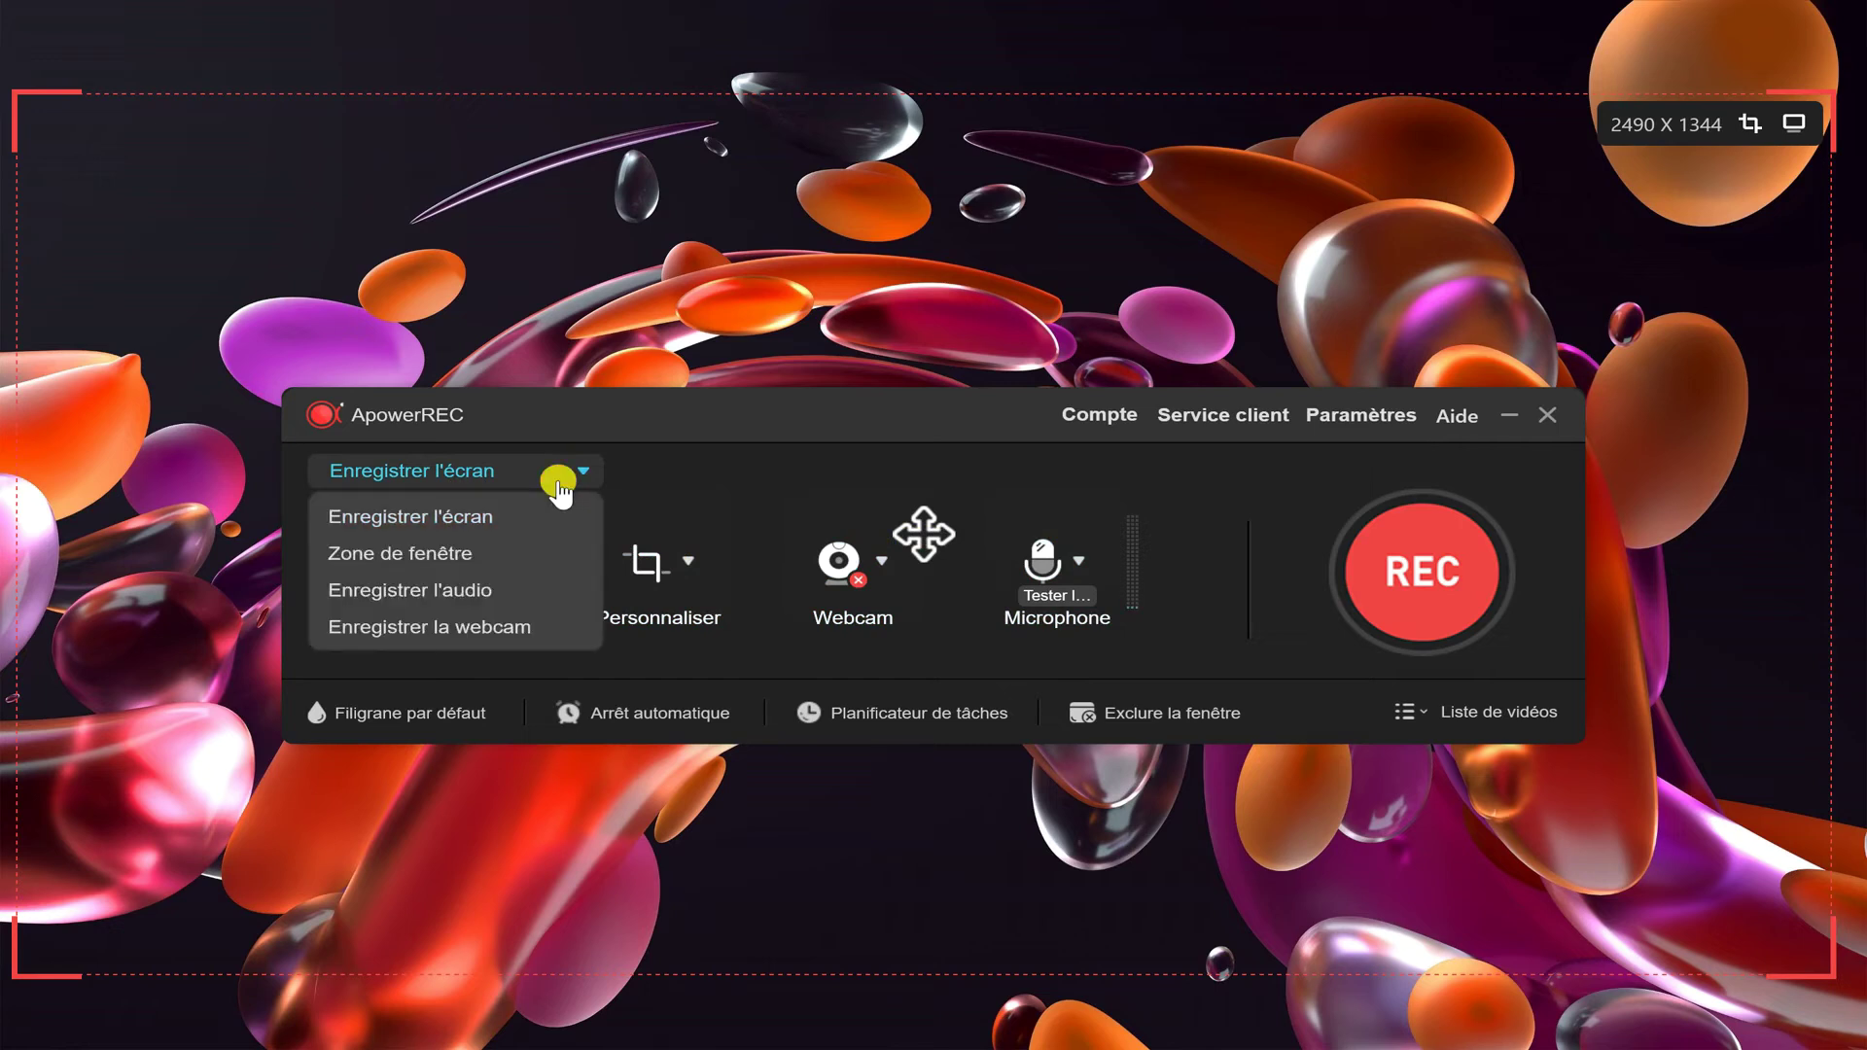
left_click(377, 556)
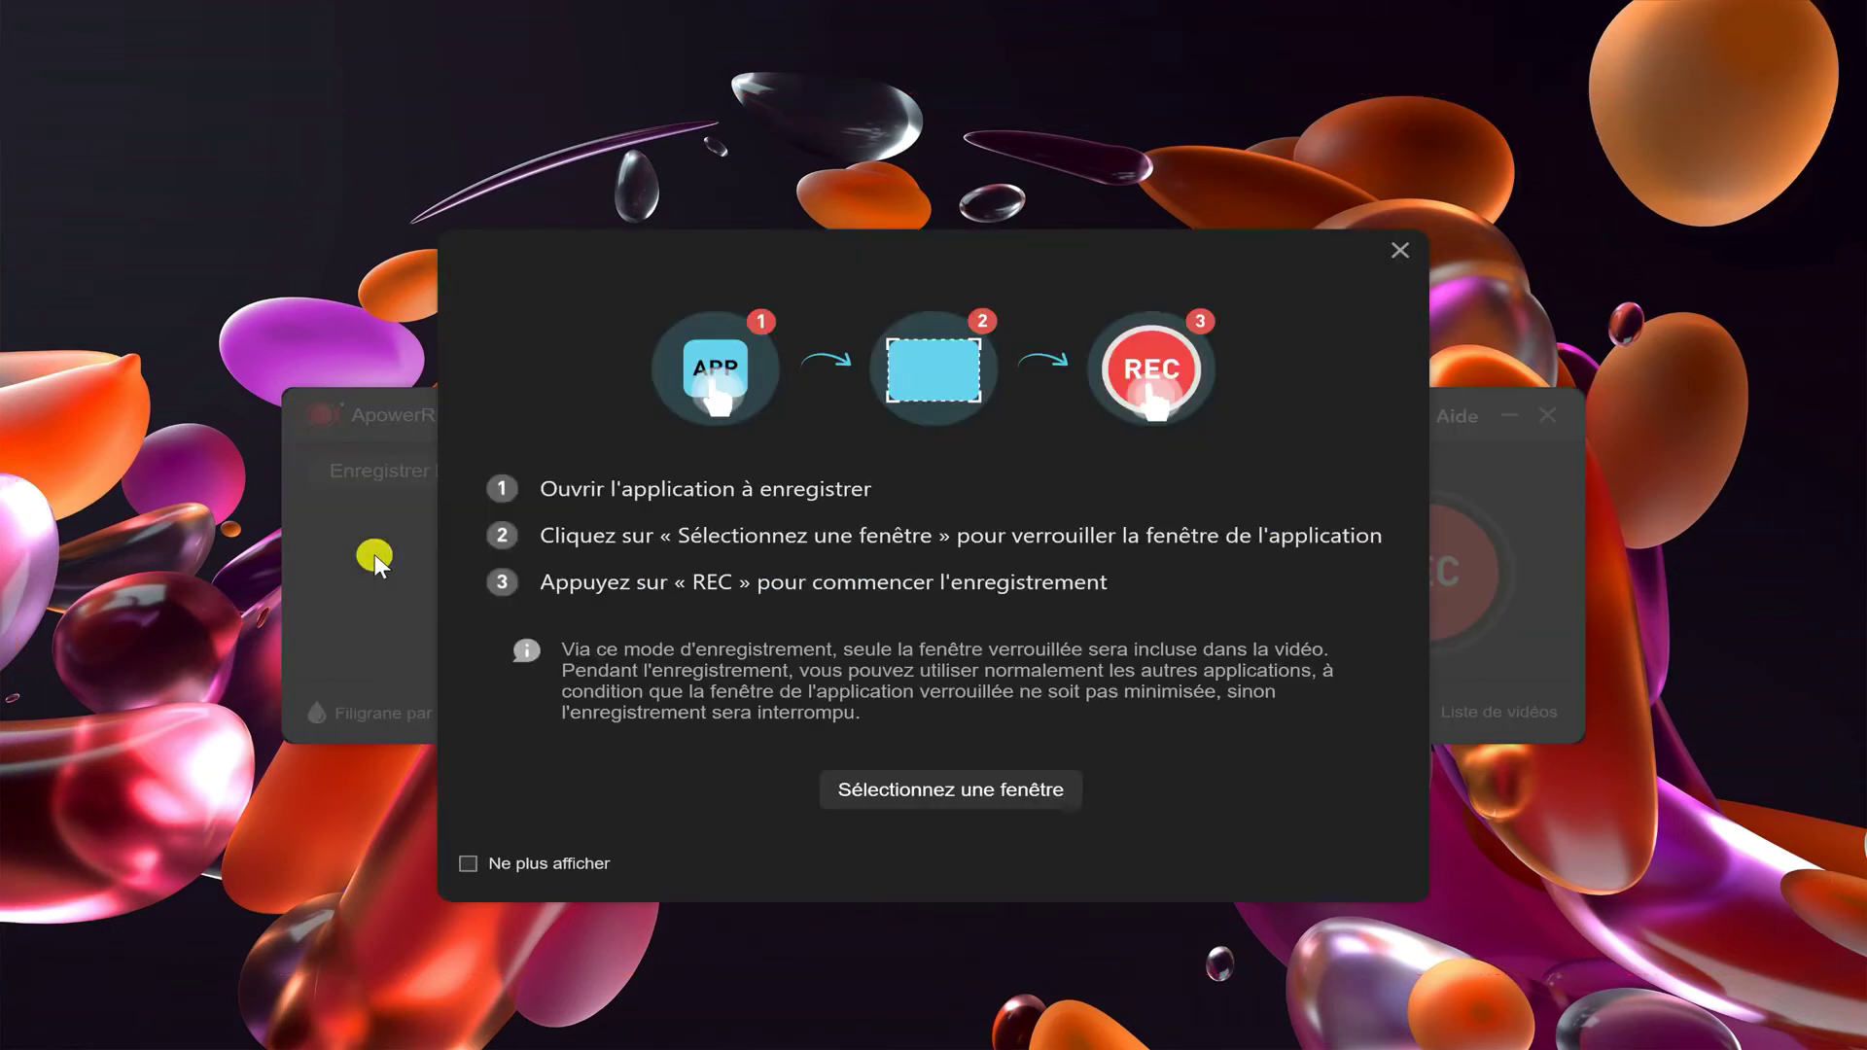
left_click(1400, 250)
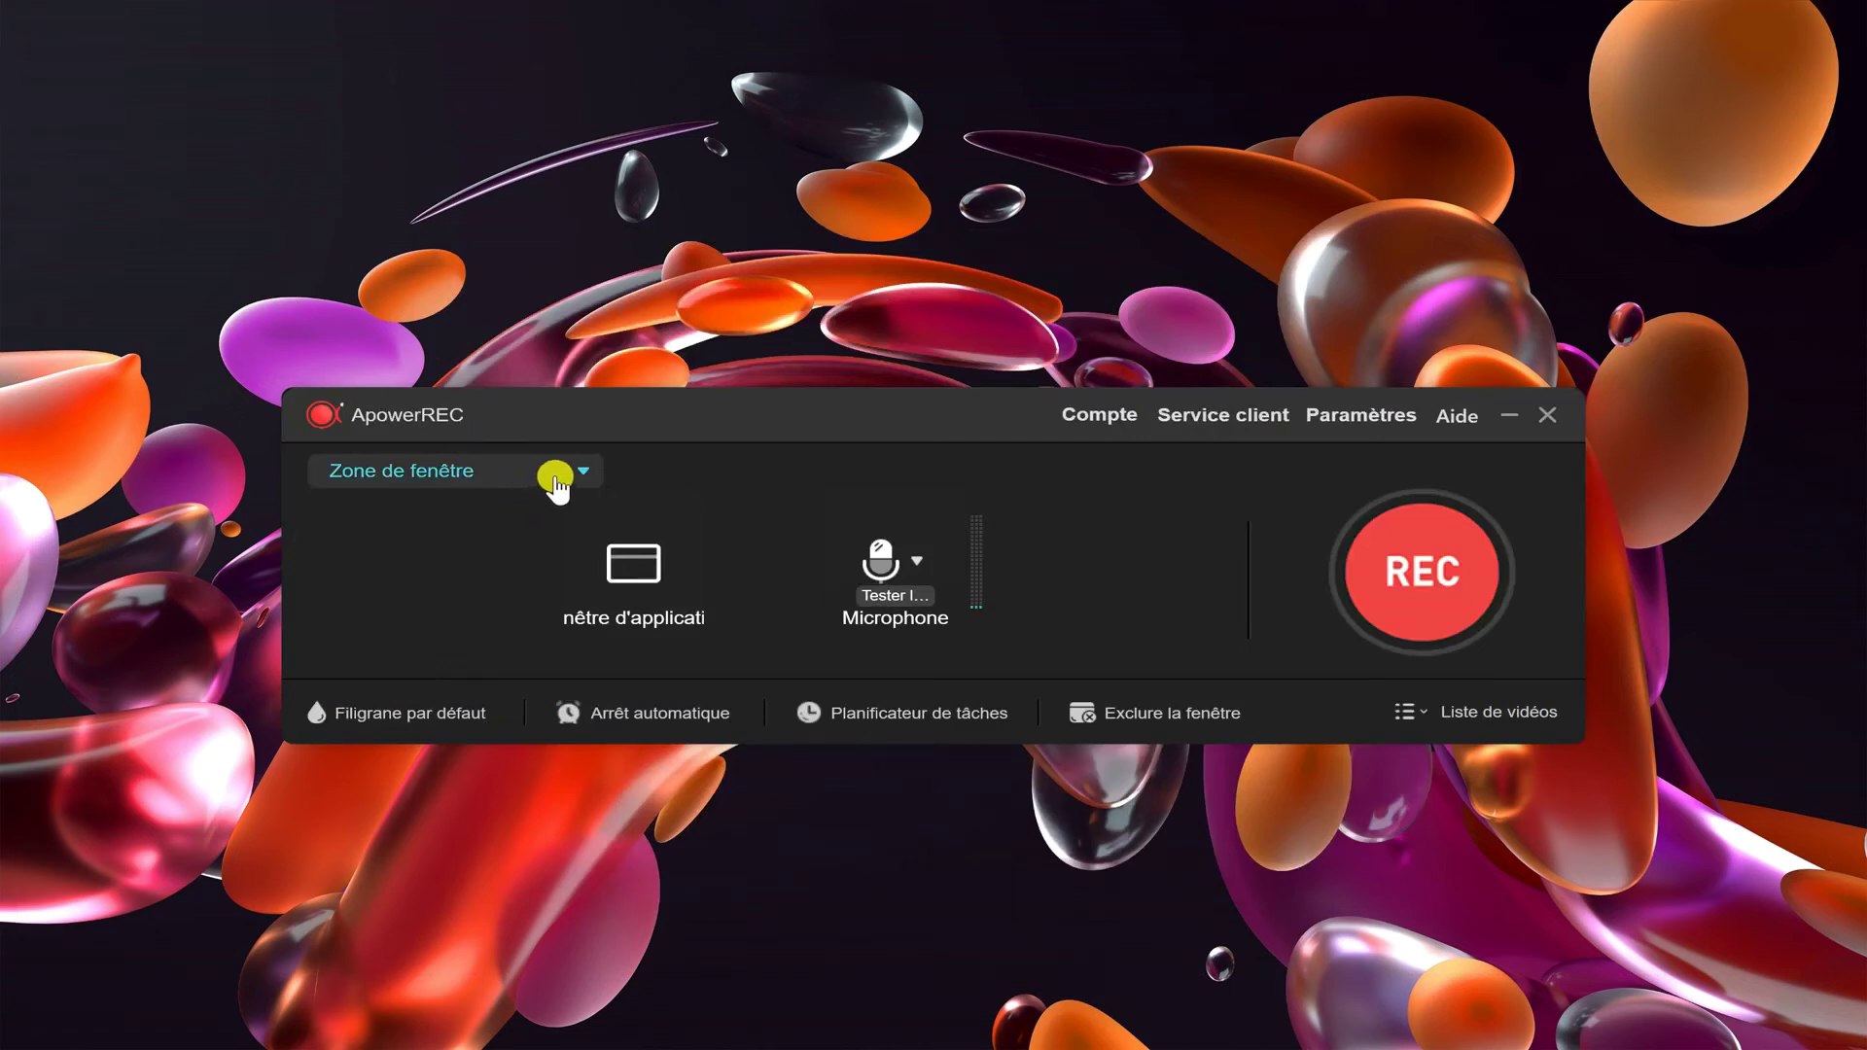
left_click(555, 478)
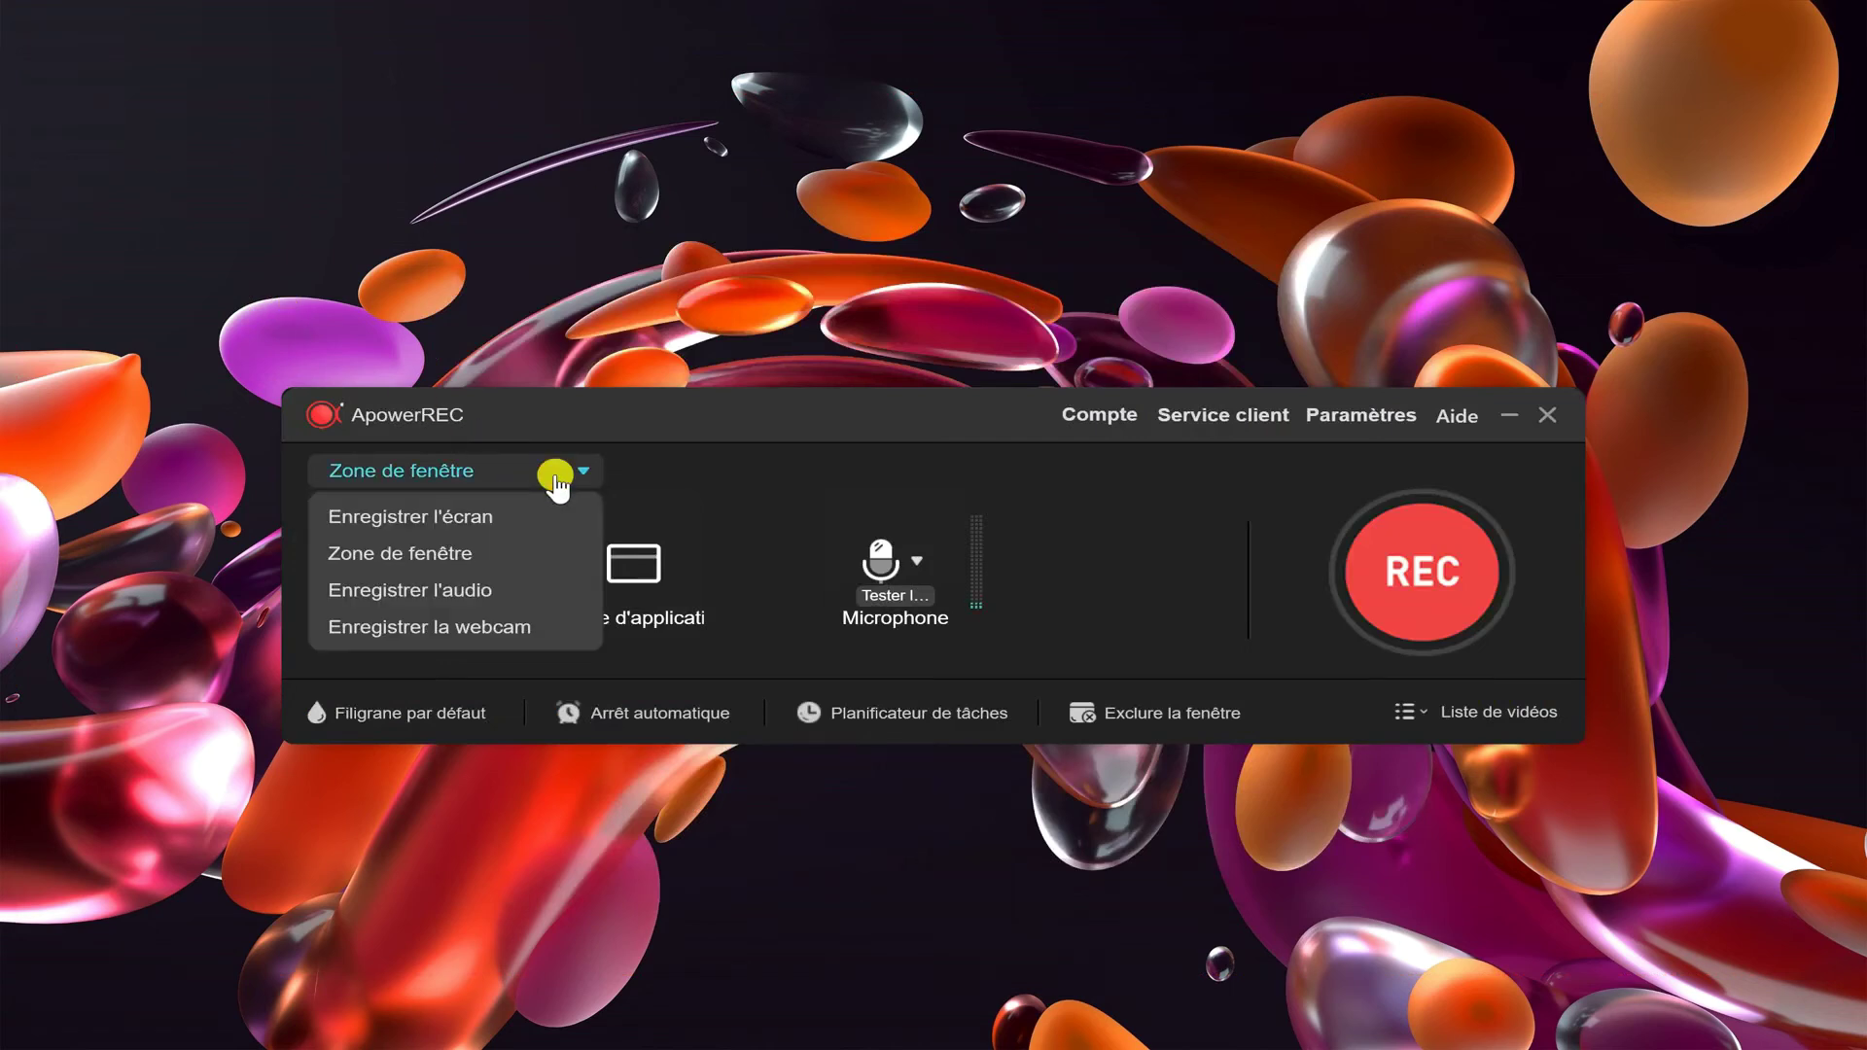
left_click(370, 555)
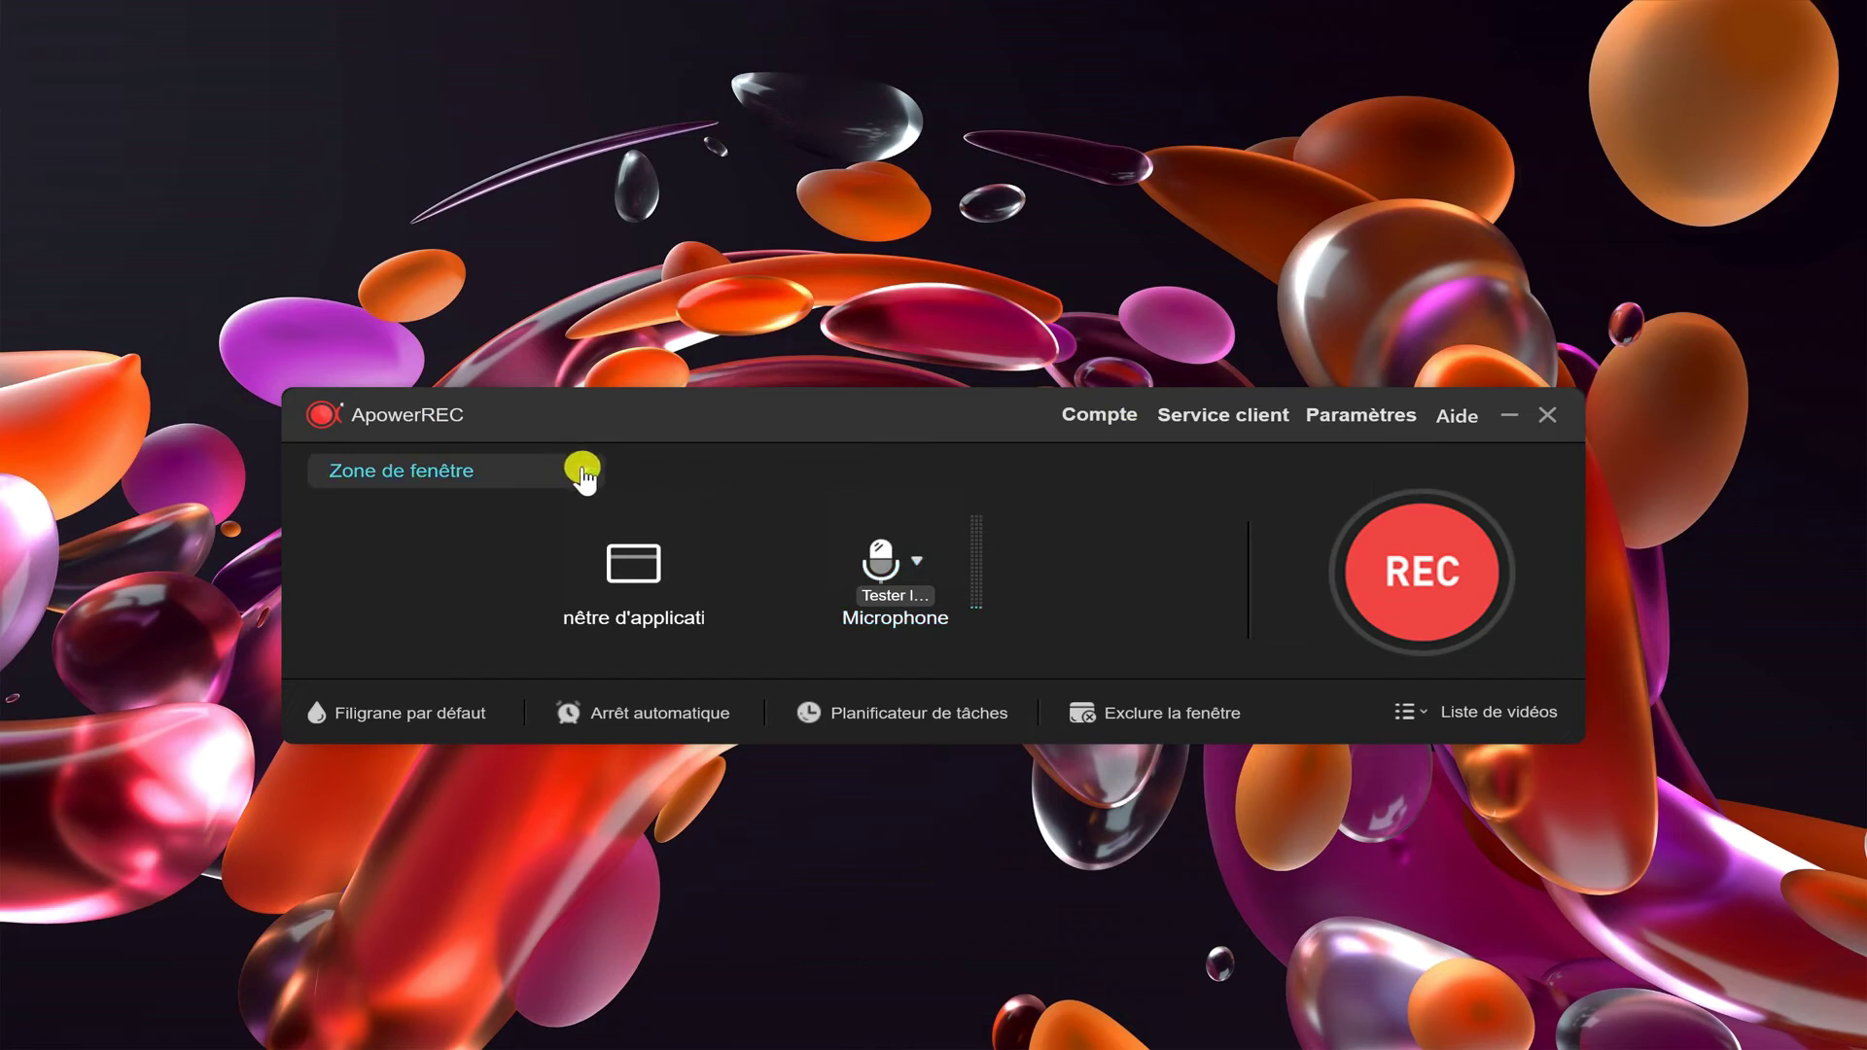
left_click(582, 473)
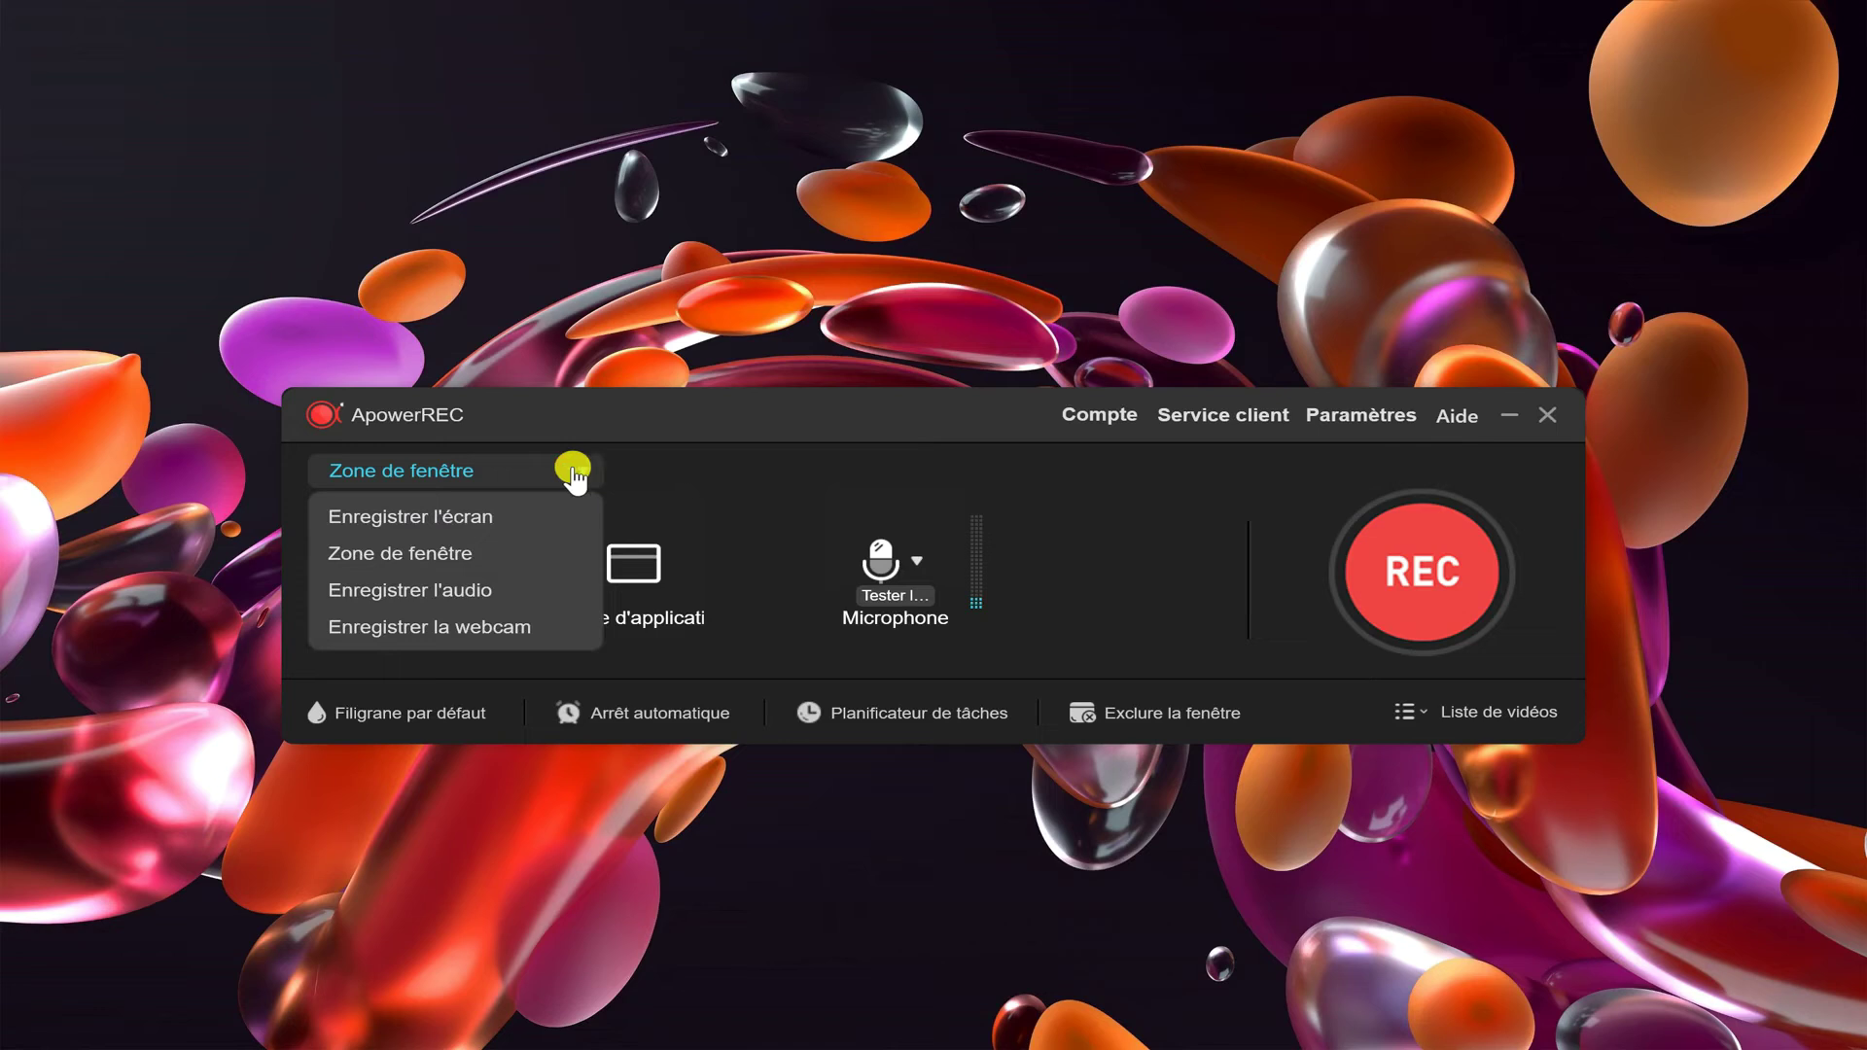
left_click(439, 520)
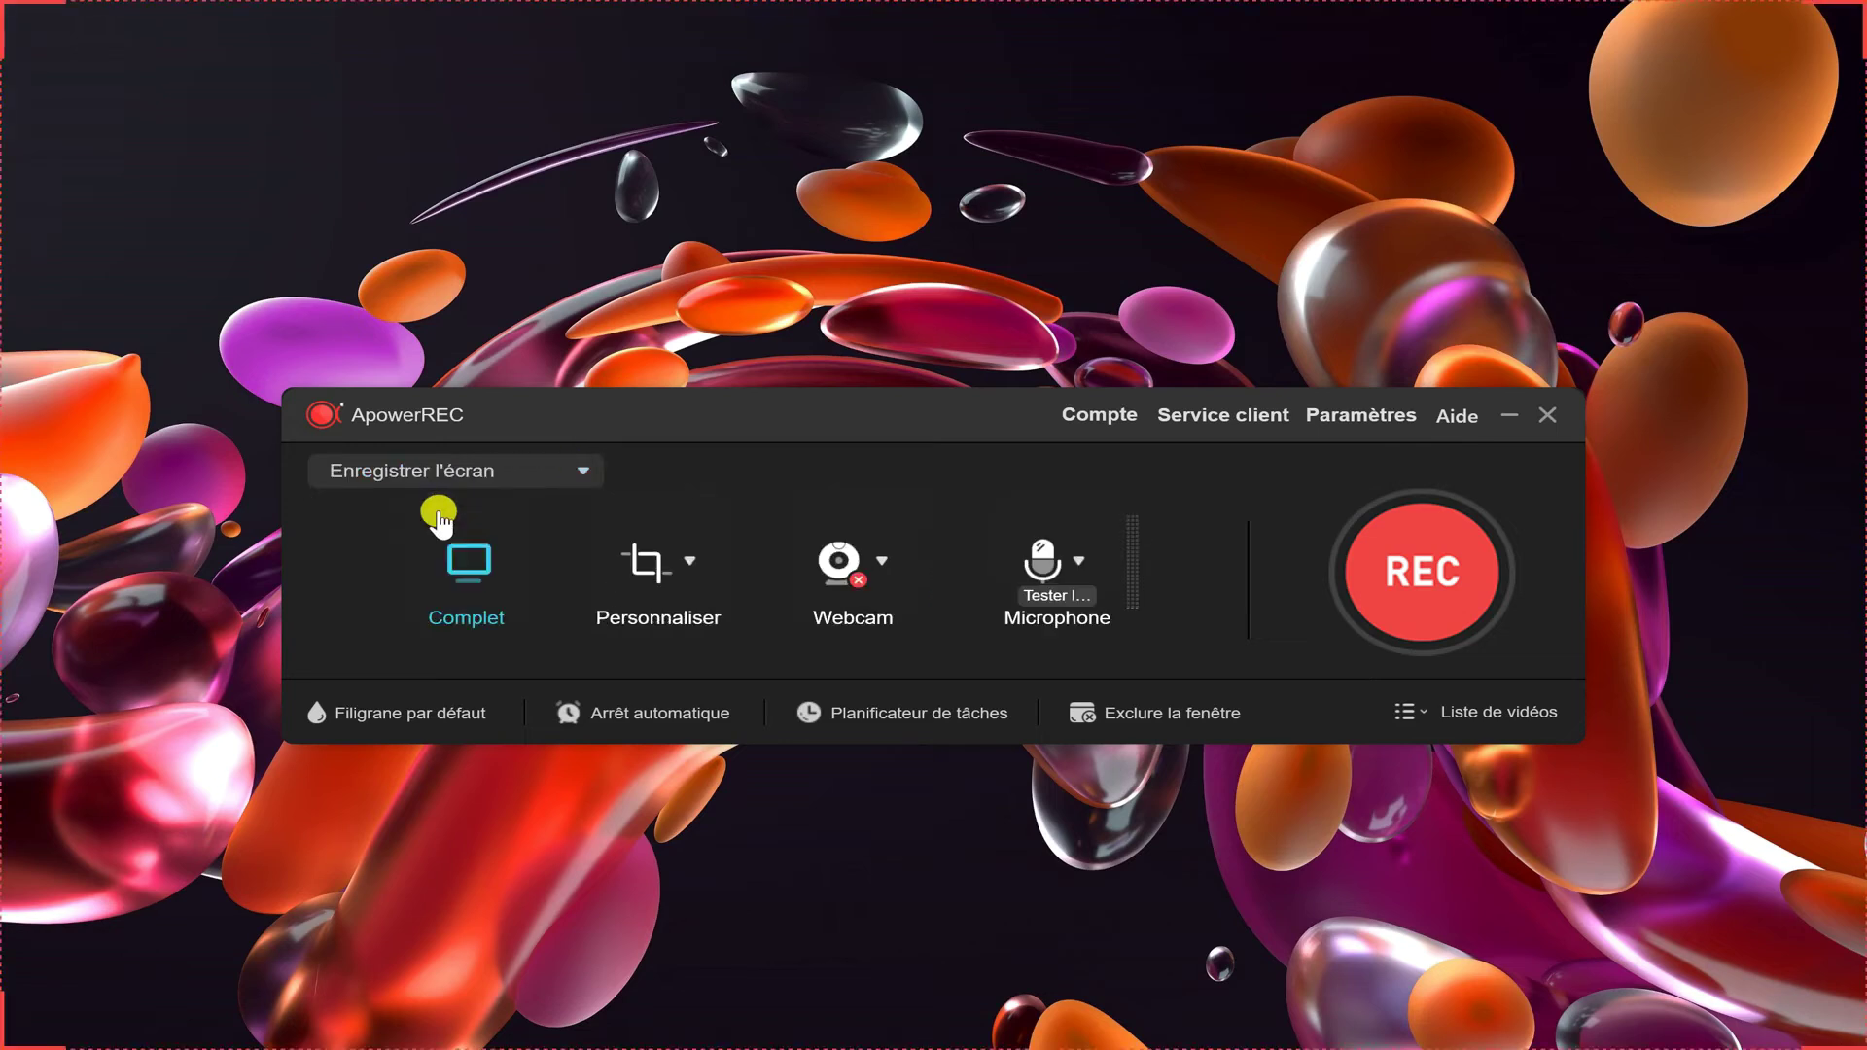
- Draw a custom recording region of about 1820 x 904 and enlarge it from its upper-left corner to about 1962 x 1036
left_click(634, 582)
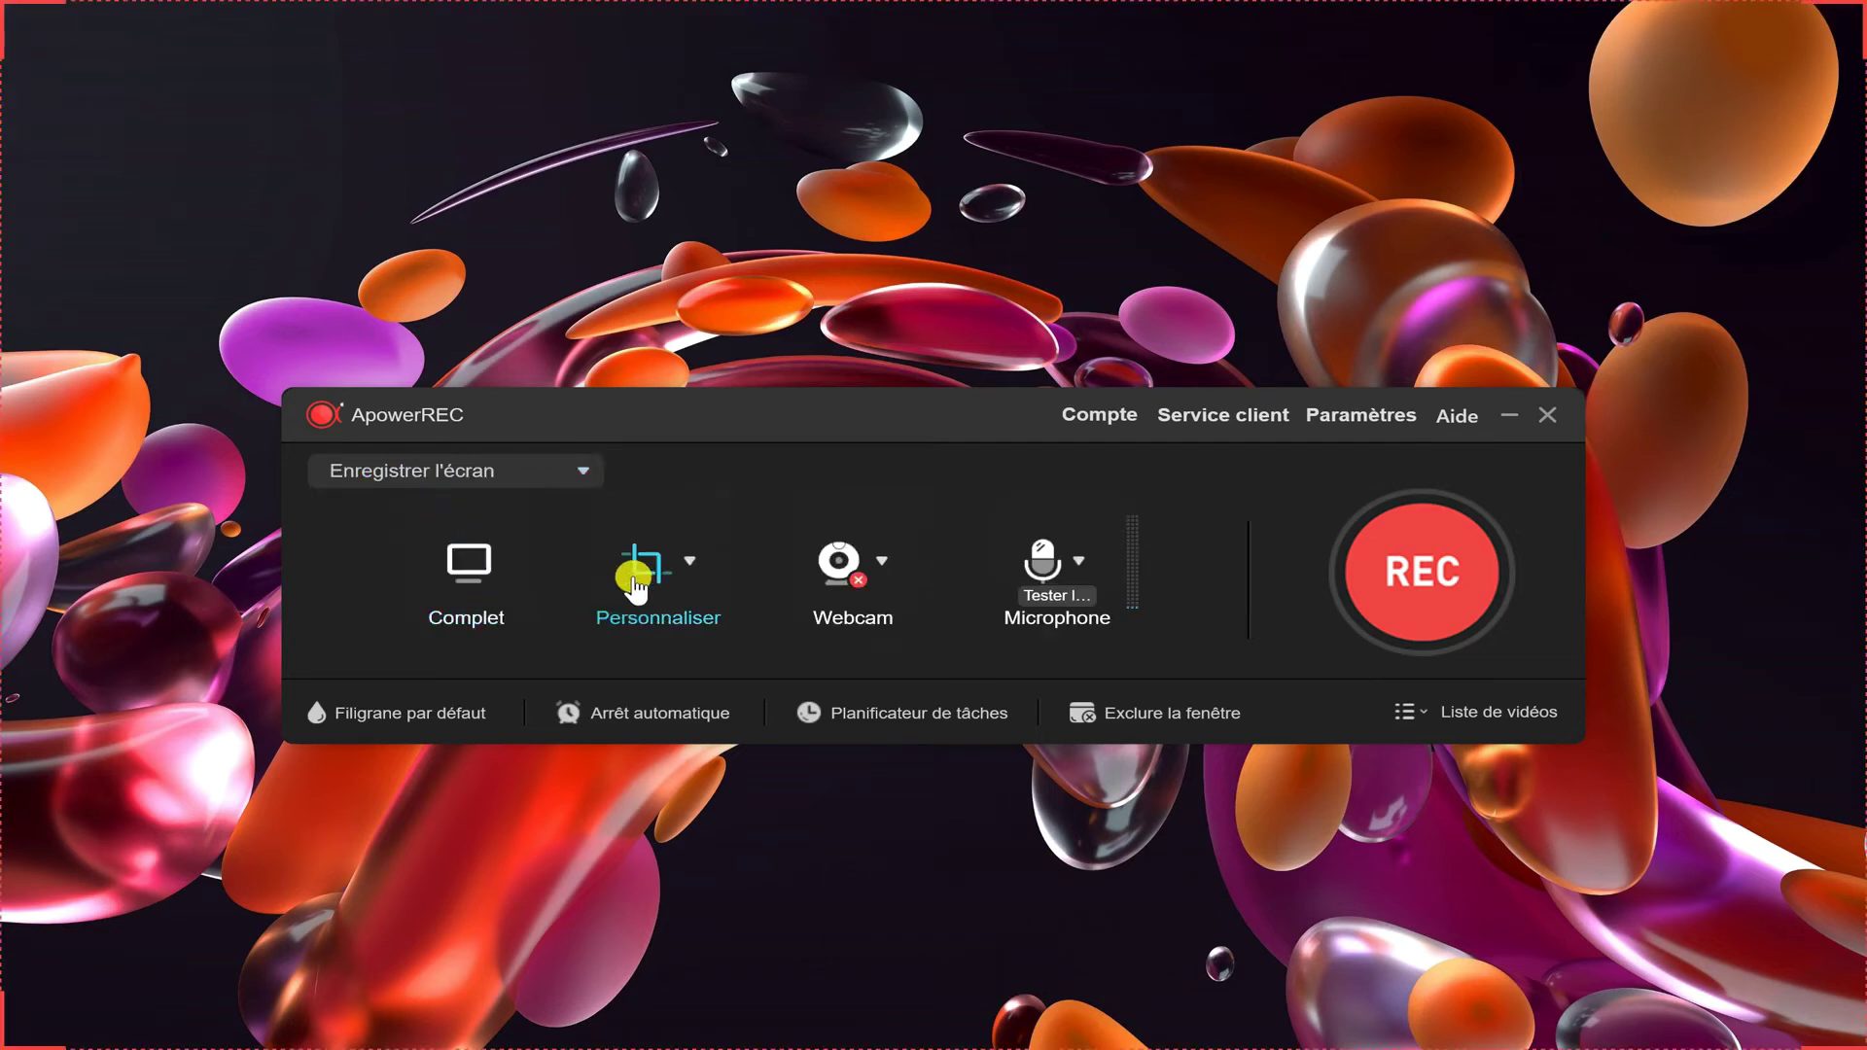
left_click(651, 562)
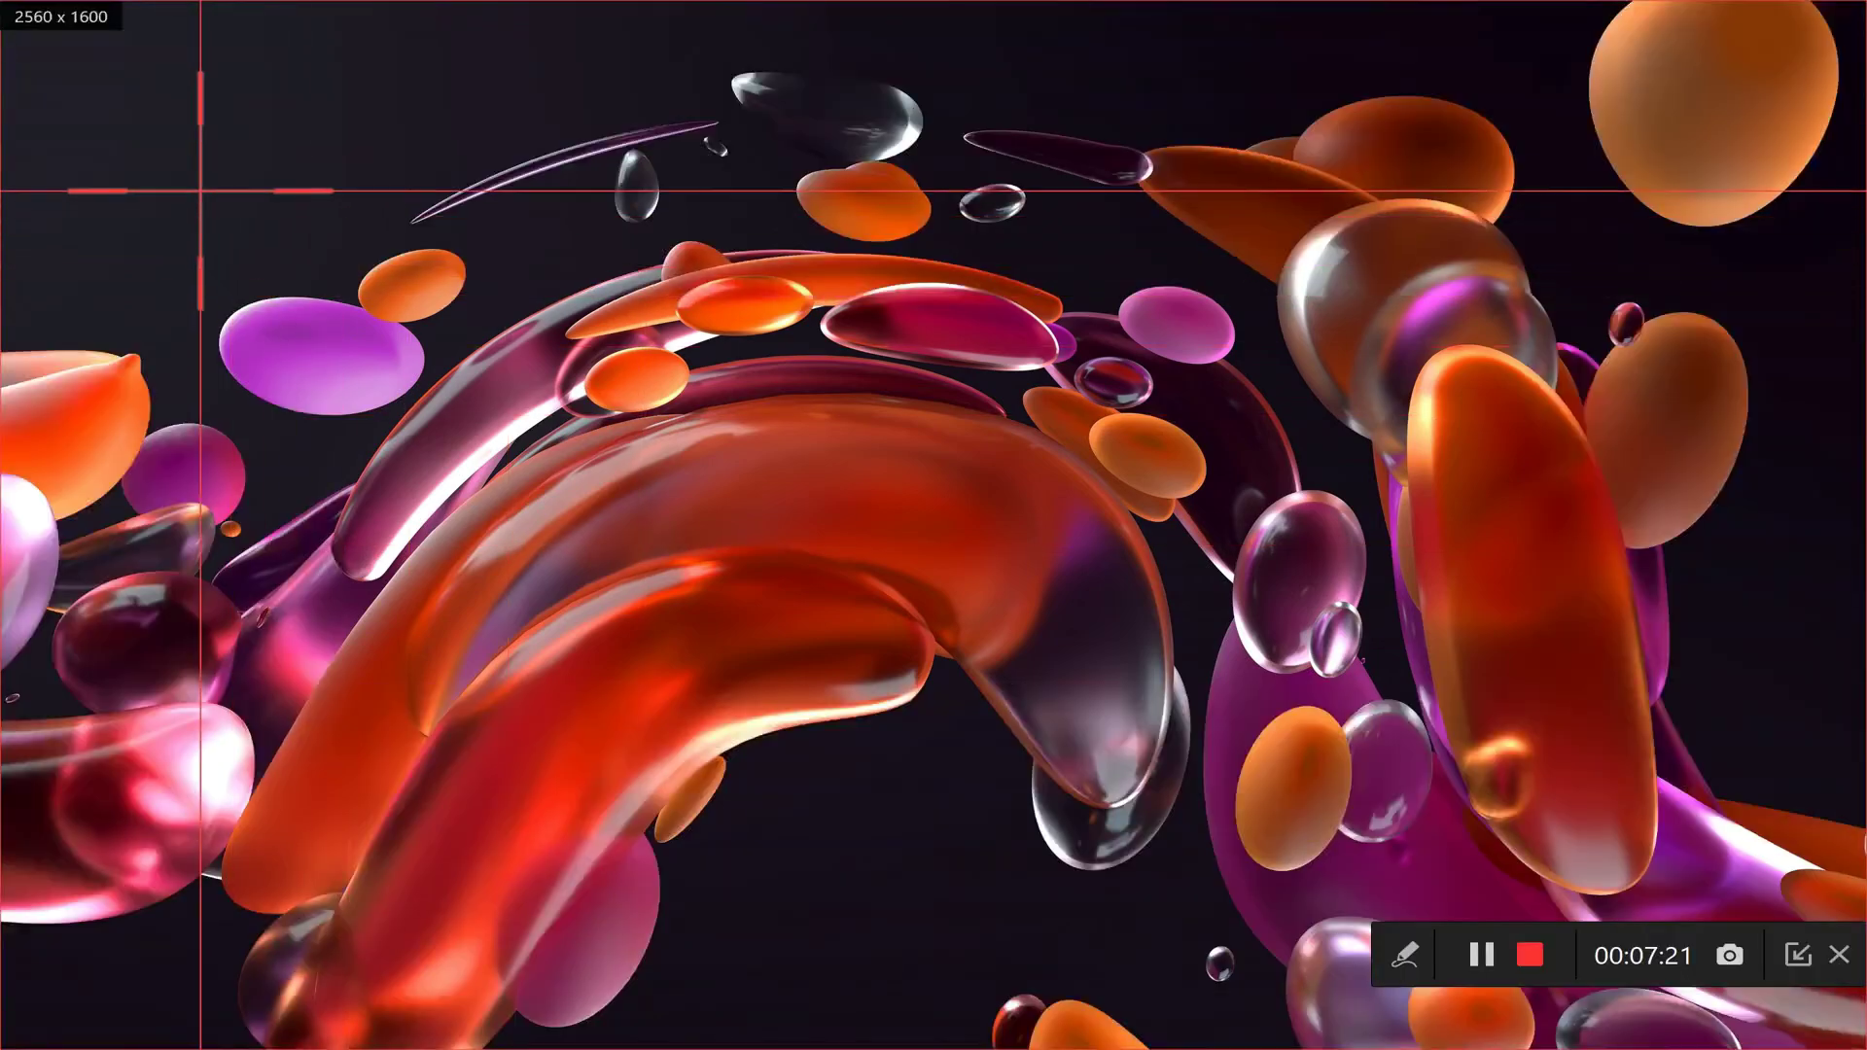
left_click_drag(200, 190, 1529, 783)
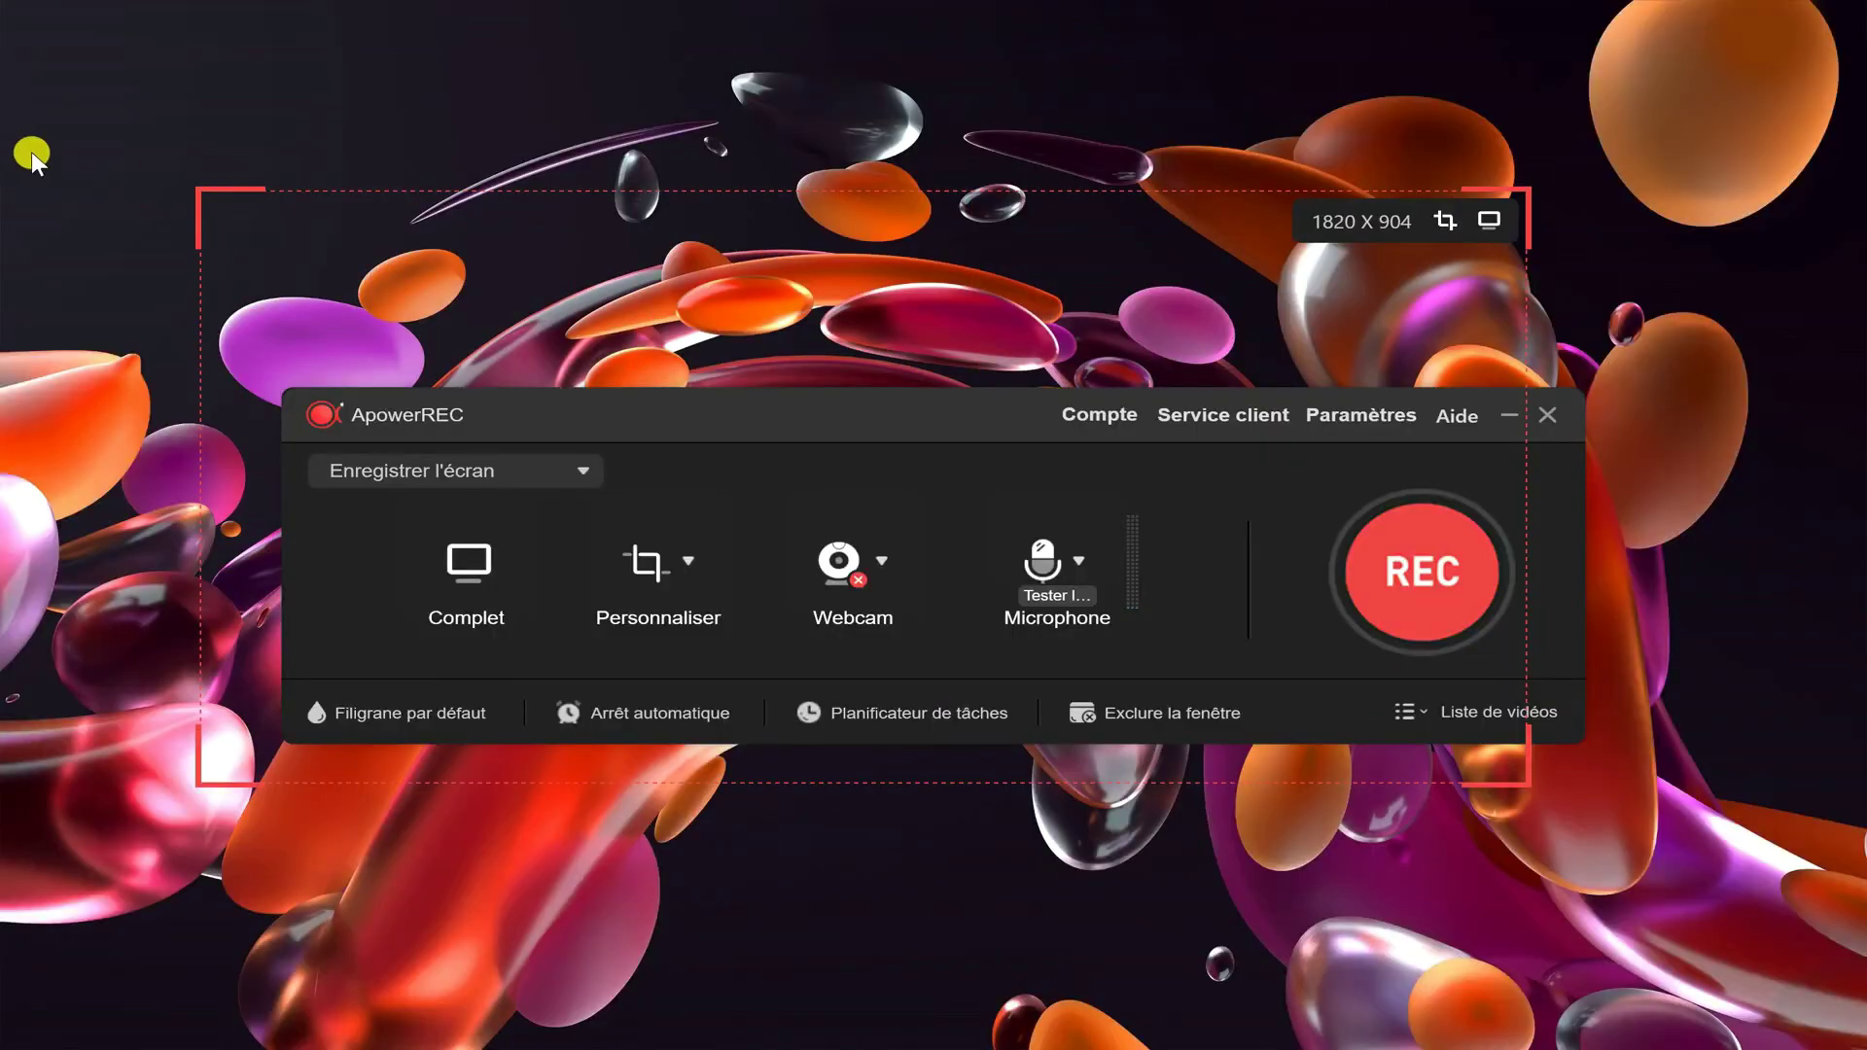
left_click_drag(242, 189, 94, 124)
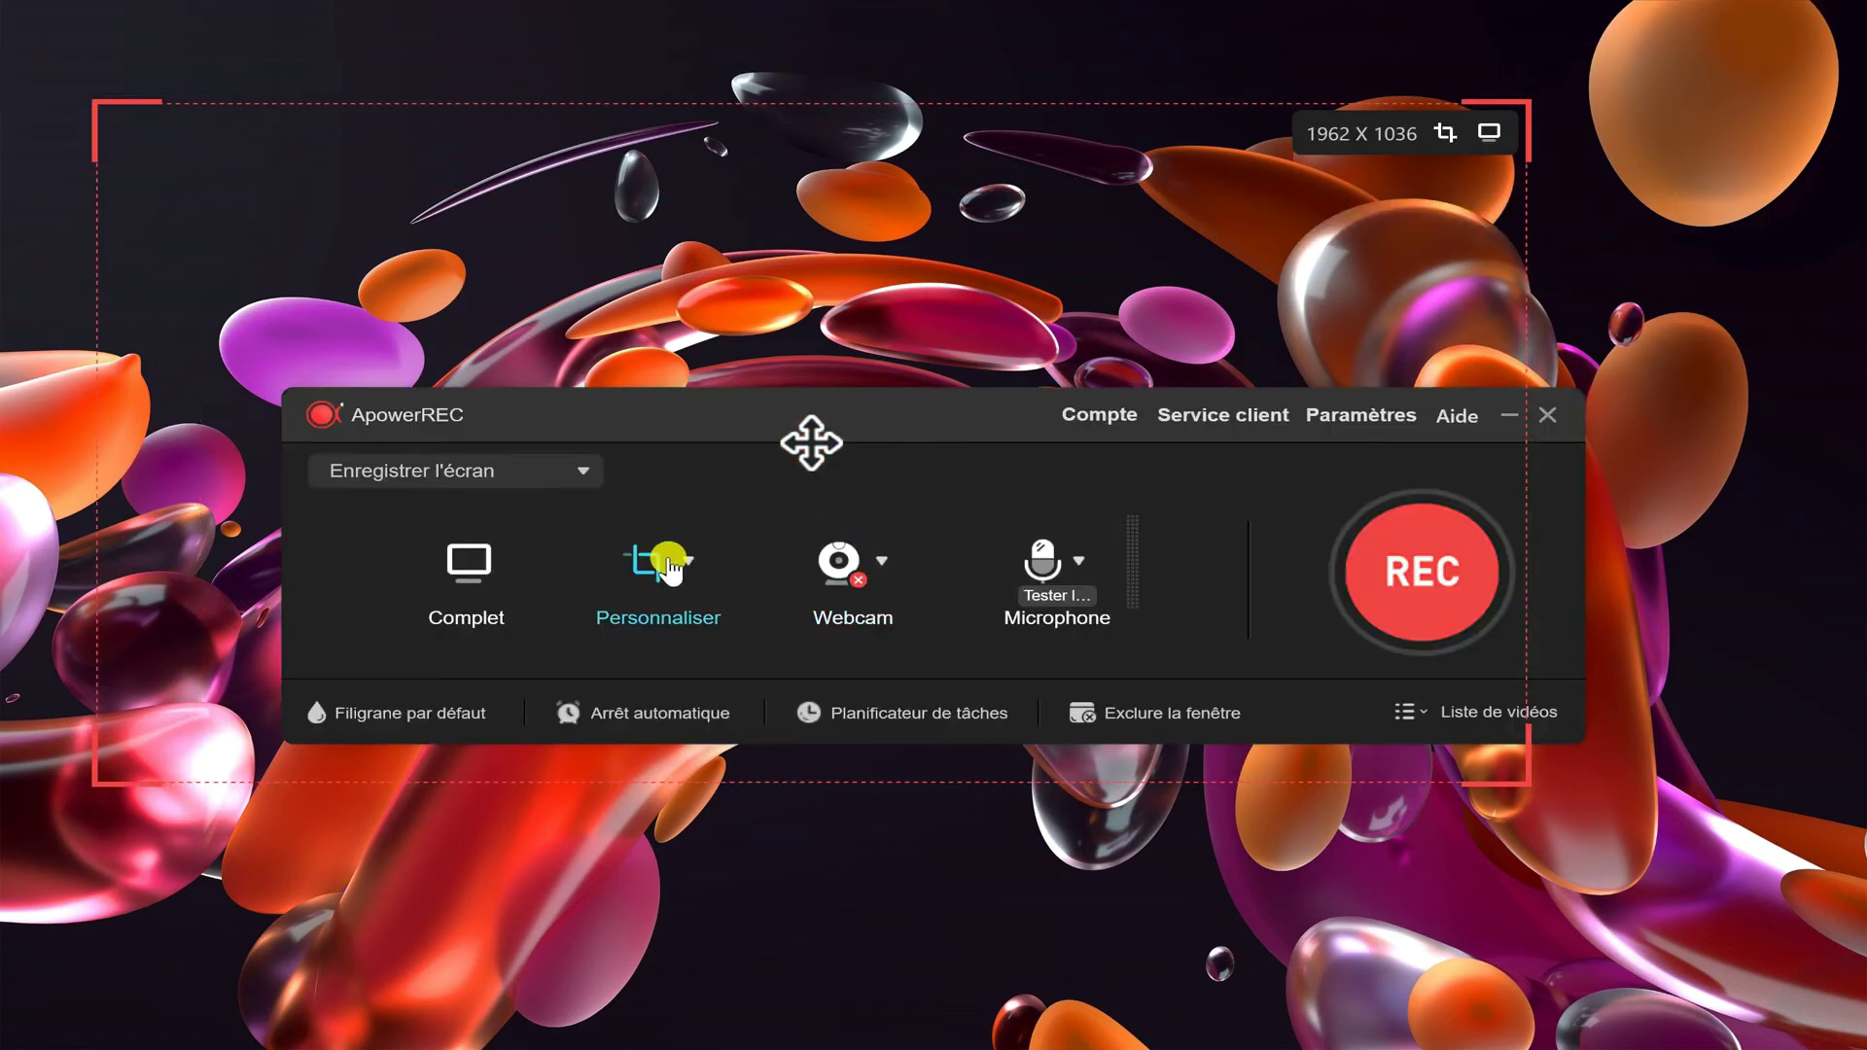
- Review the last selected regions and the Région fixe sizes offered for the recording area, leaving the custom region in place
left_click(684, 562)
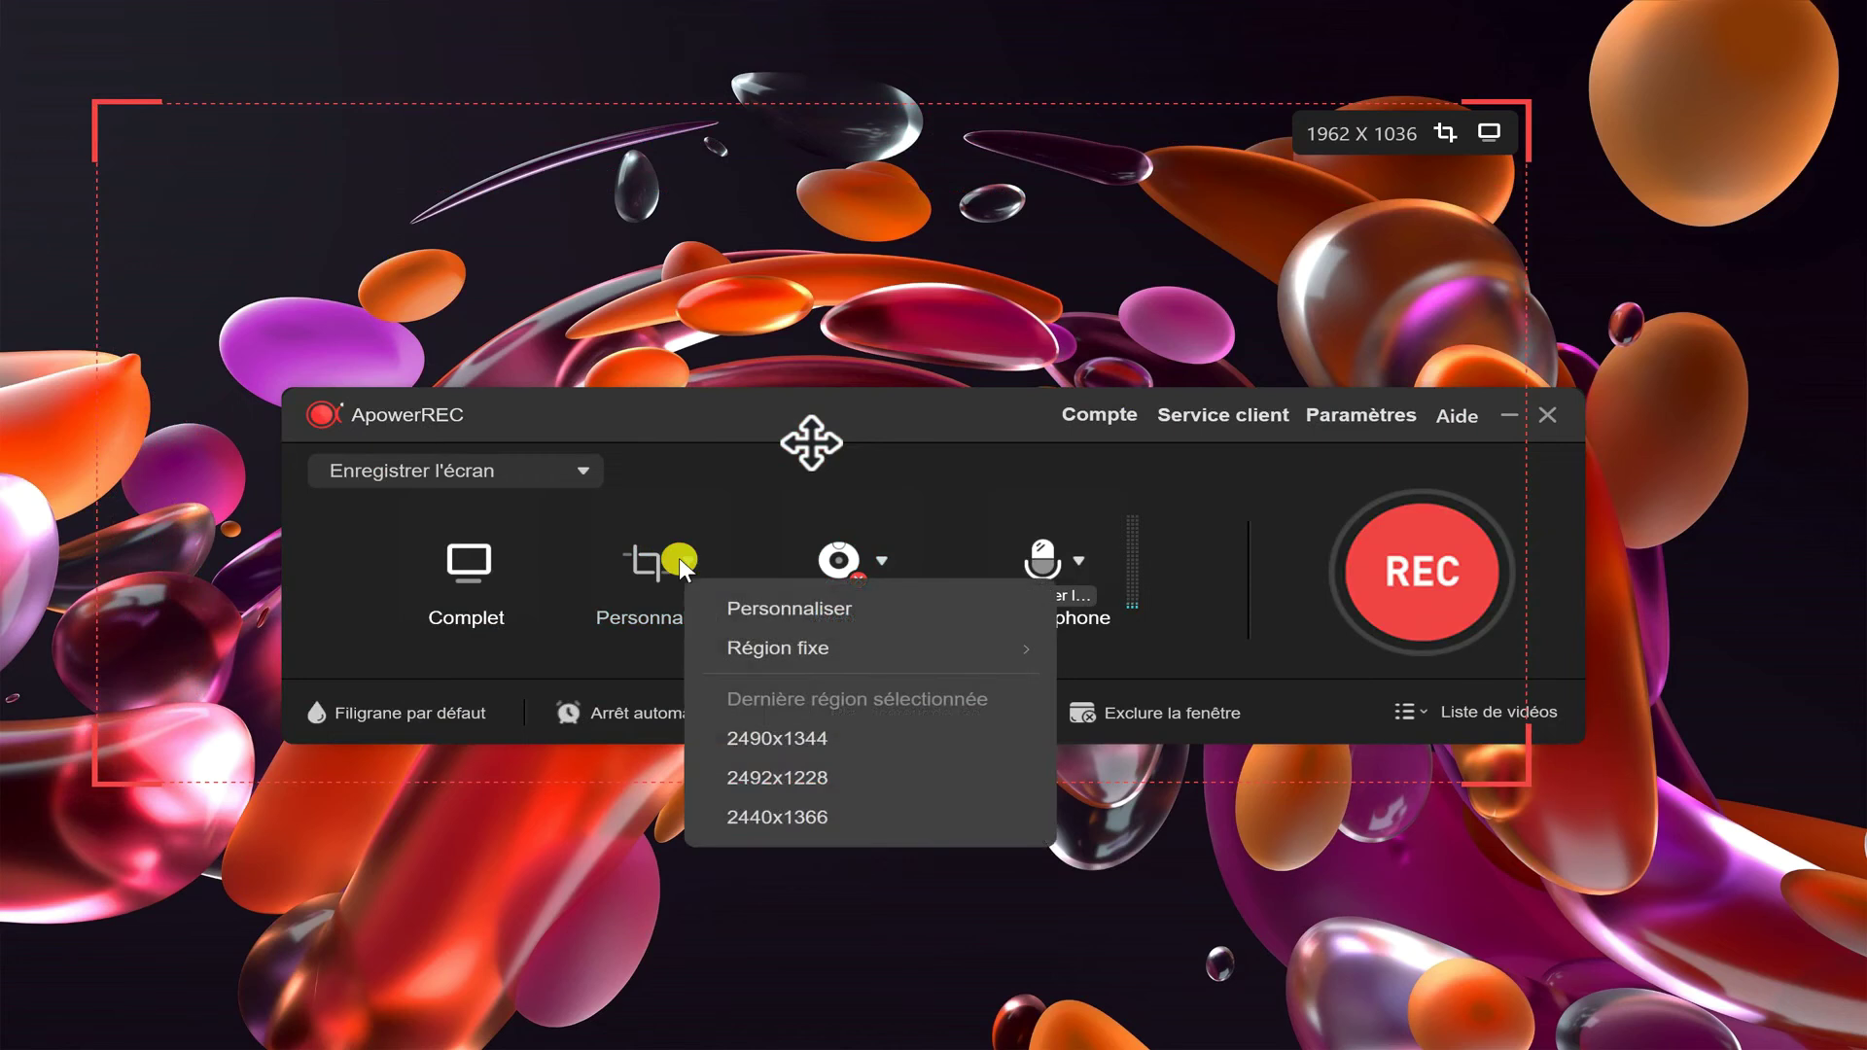
mouse_move(739, 653)
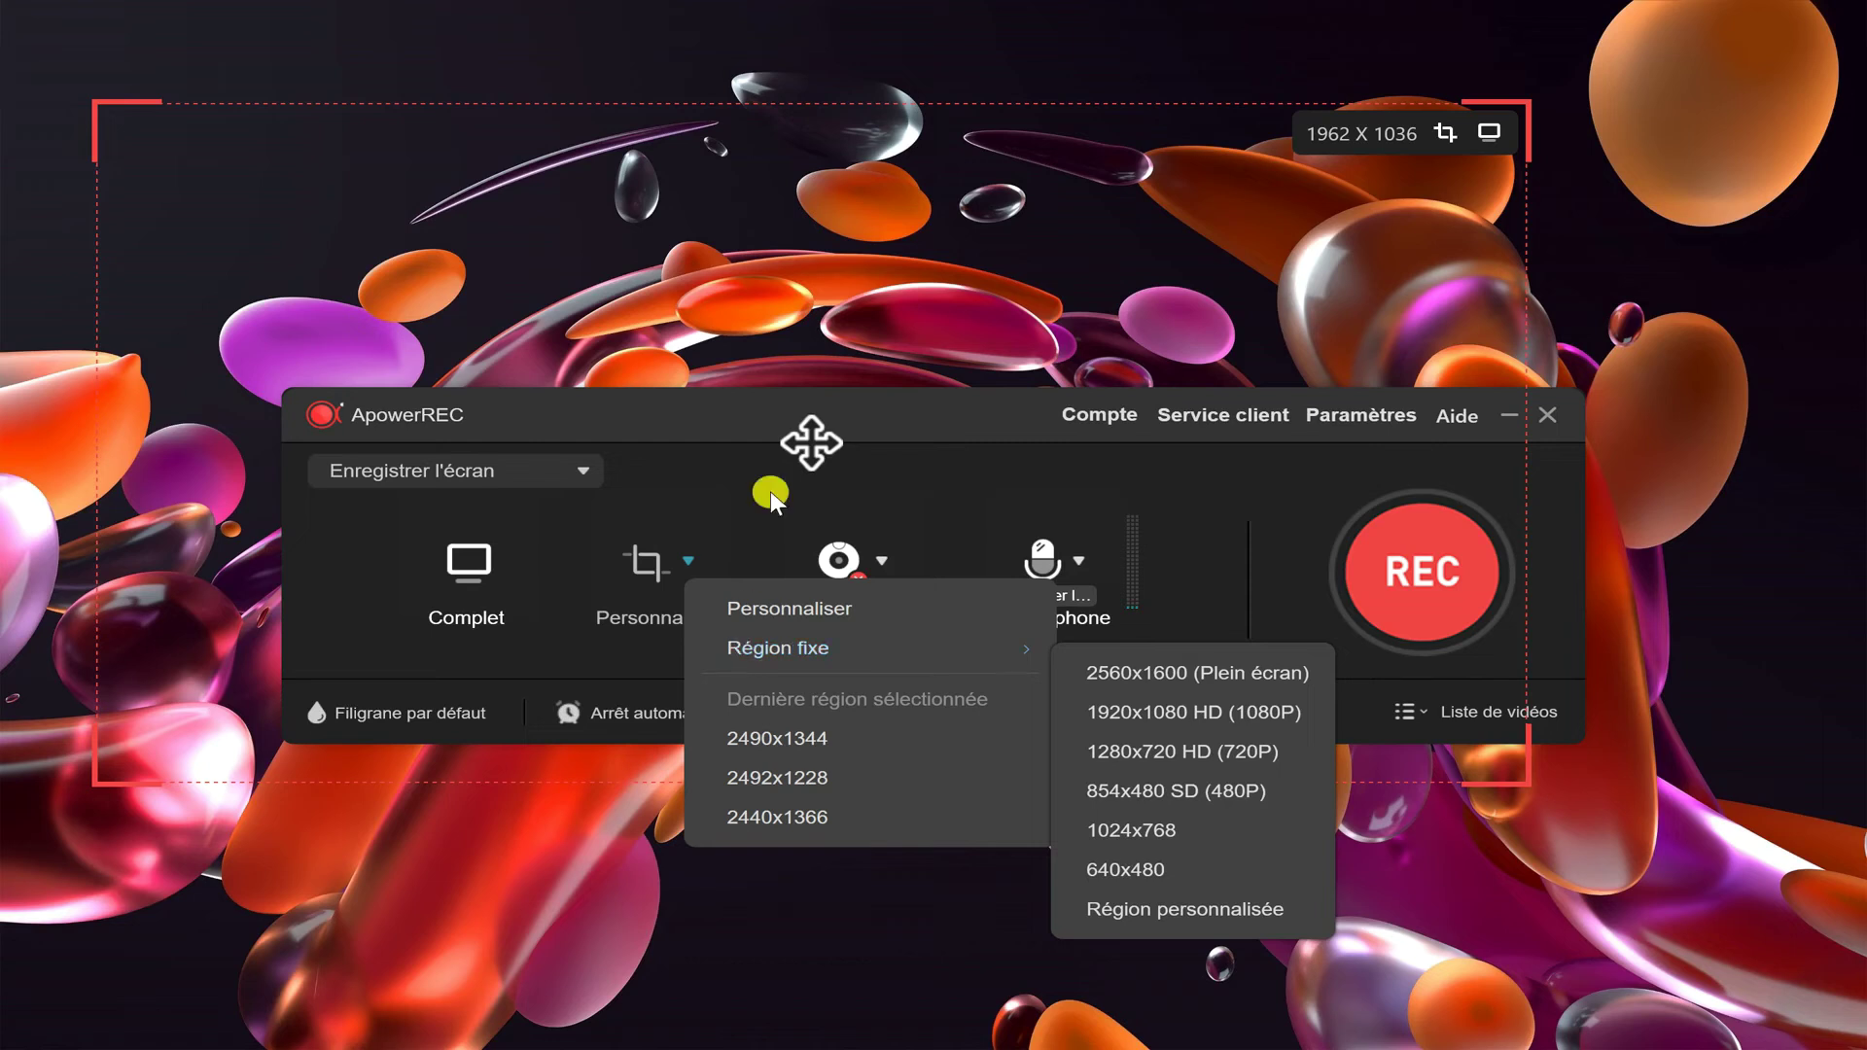
left_click(710, 261)
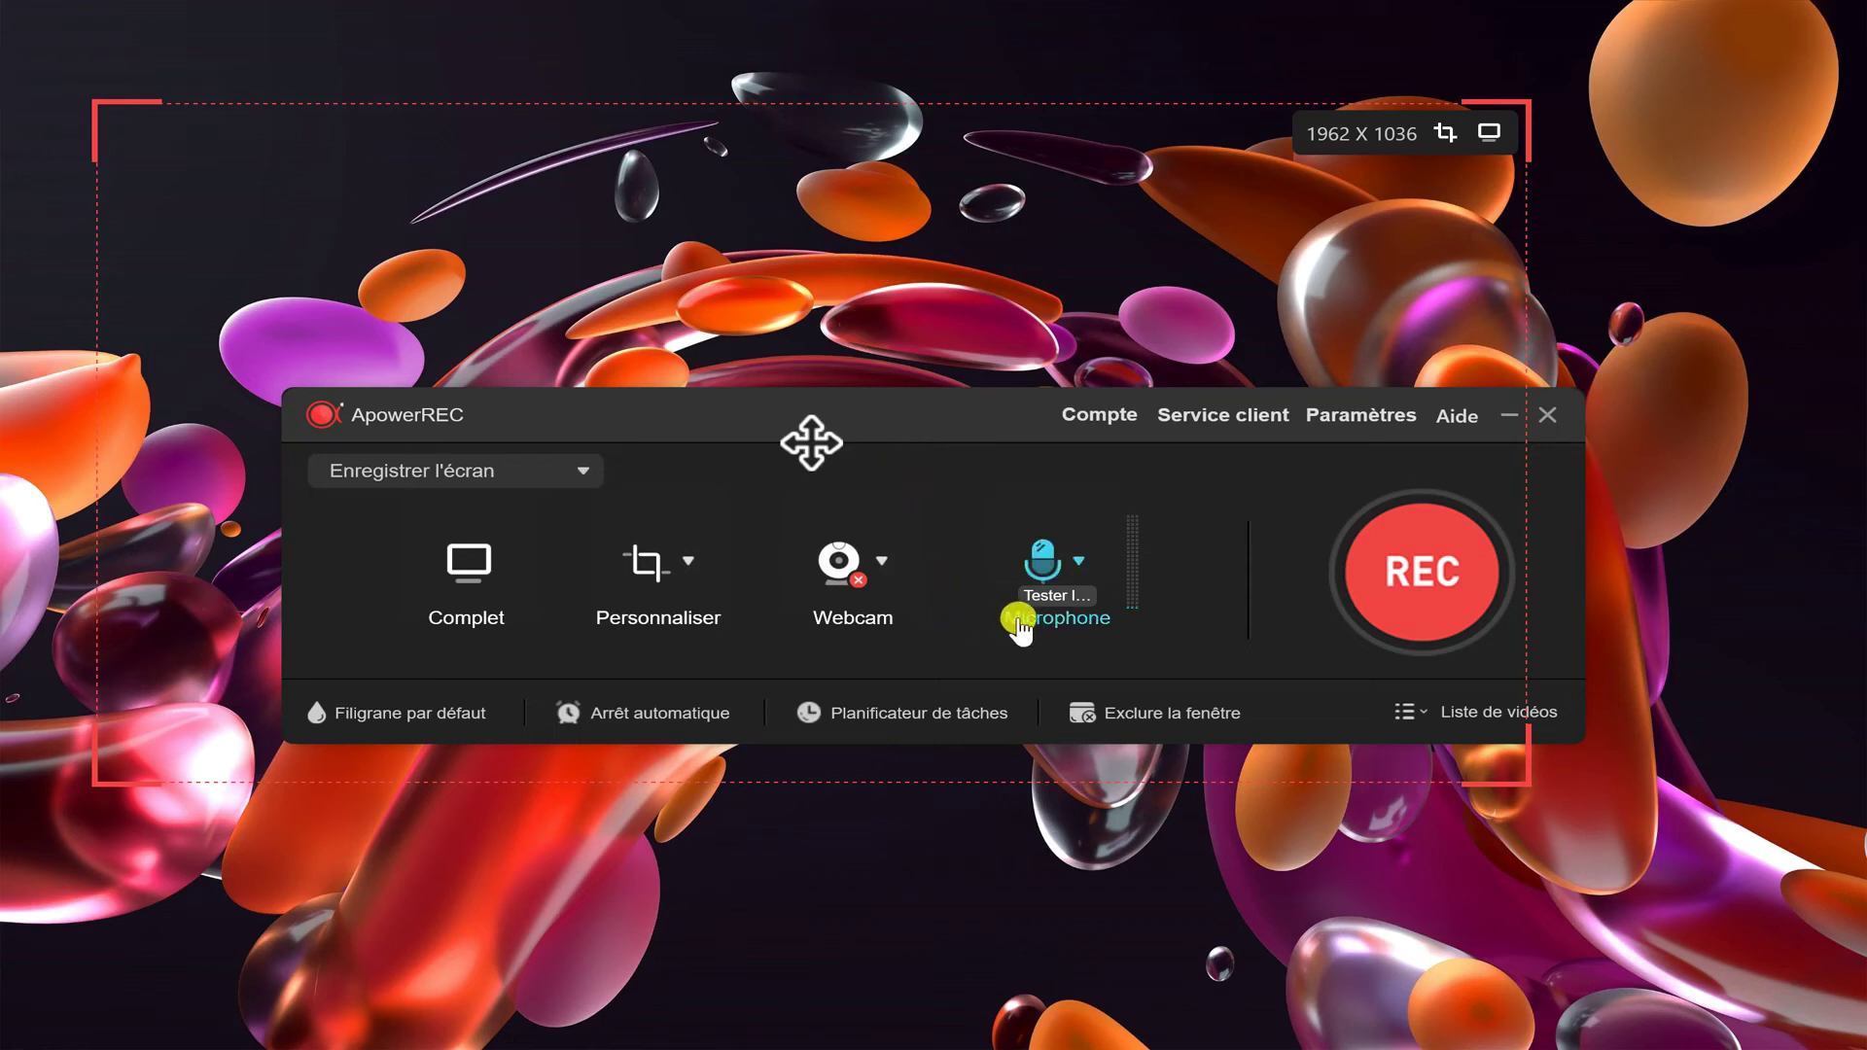
- Review the audio source options and the microphone devices in the audio settings, keep the default microphone and close the settings
left_click(1019, 623)
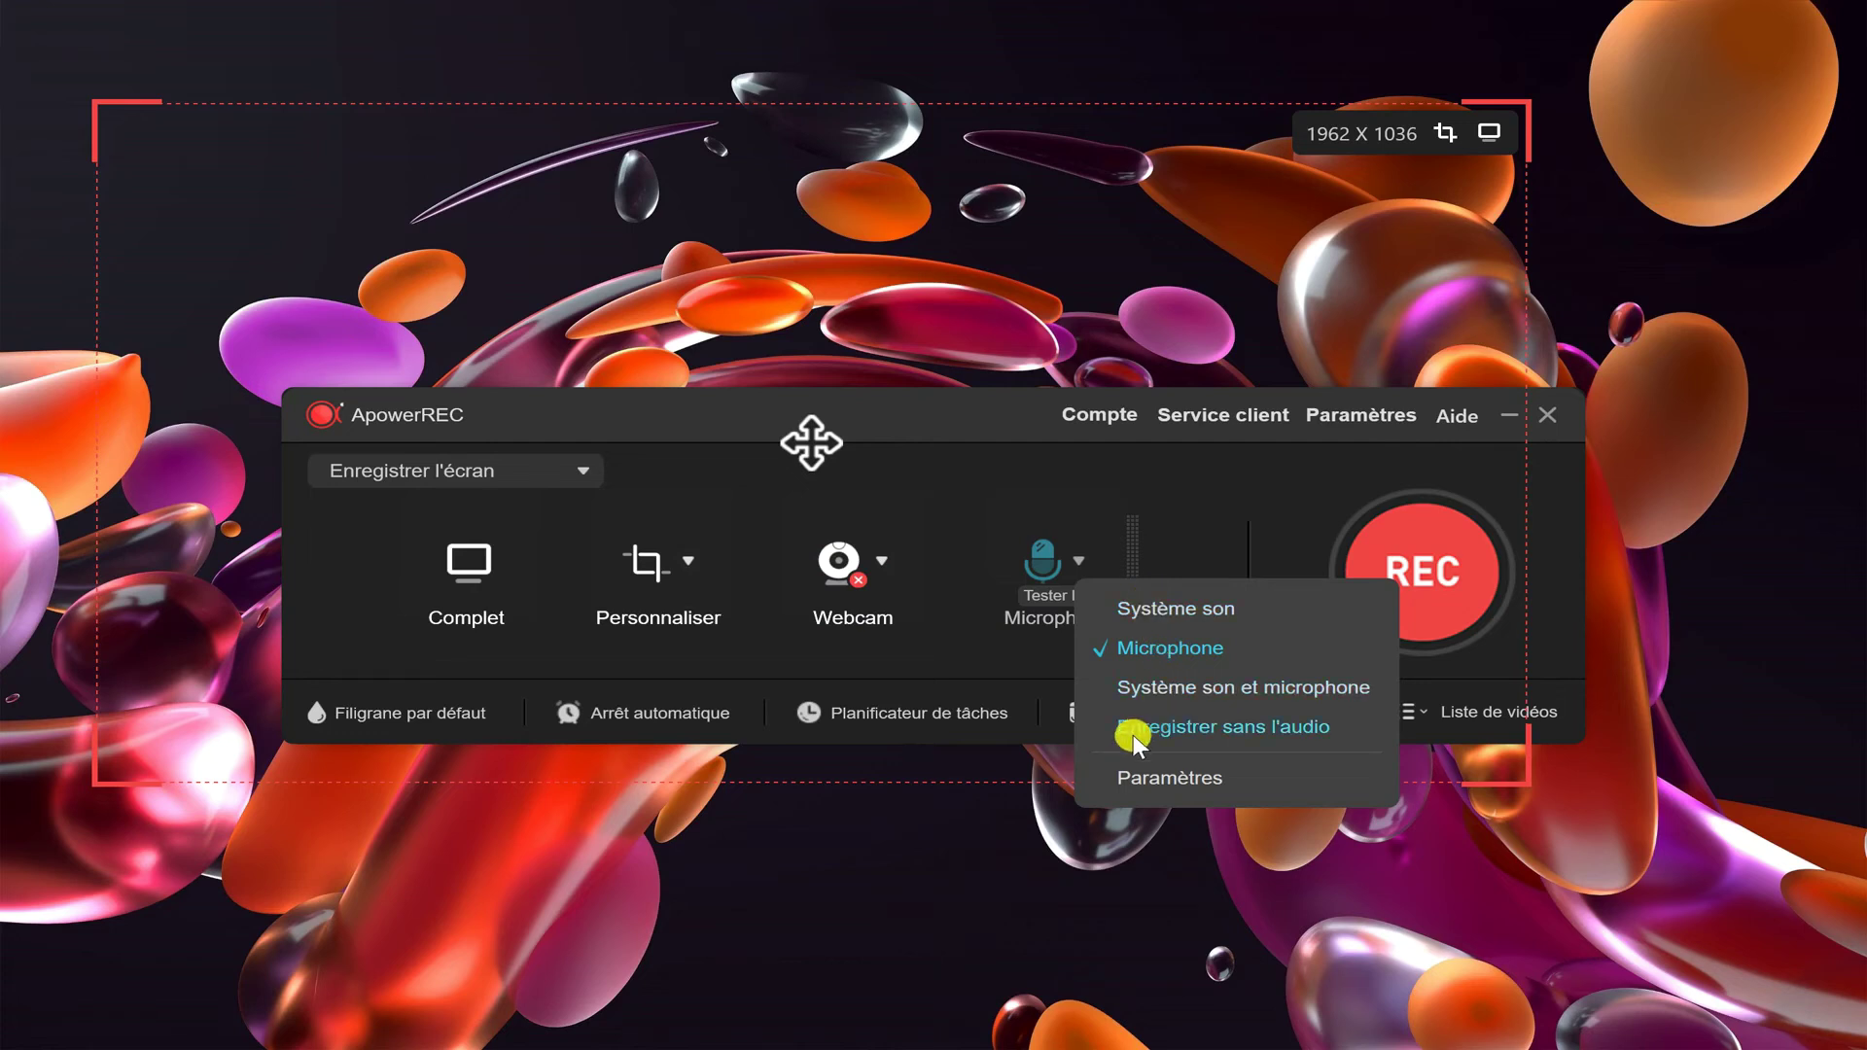
left_click(1135, 770)
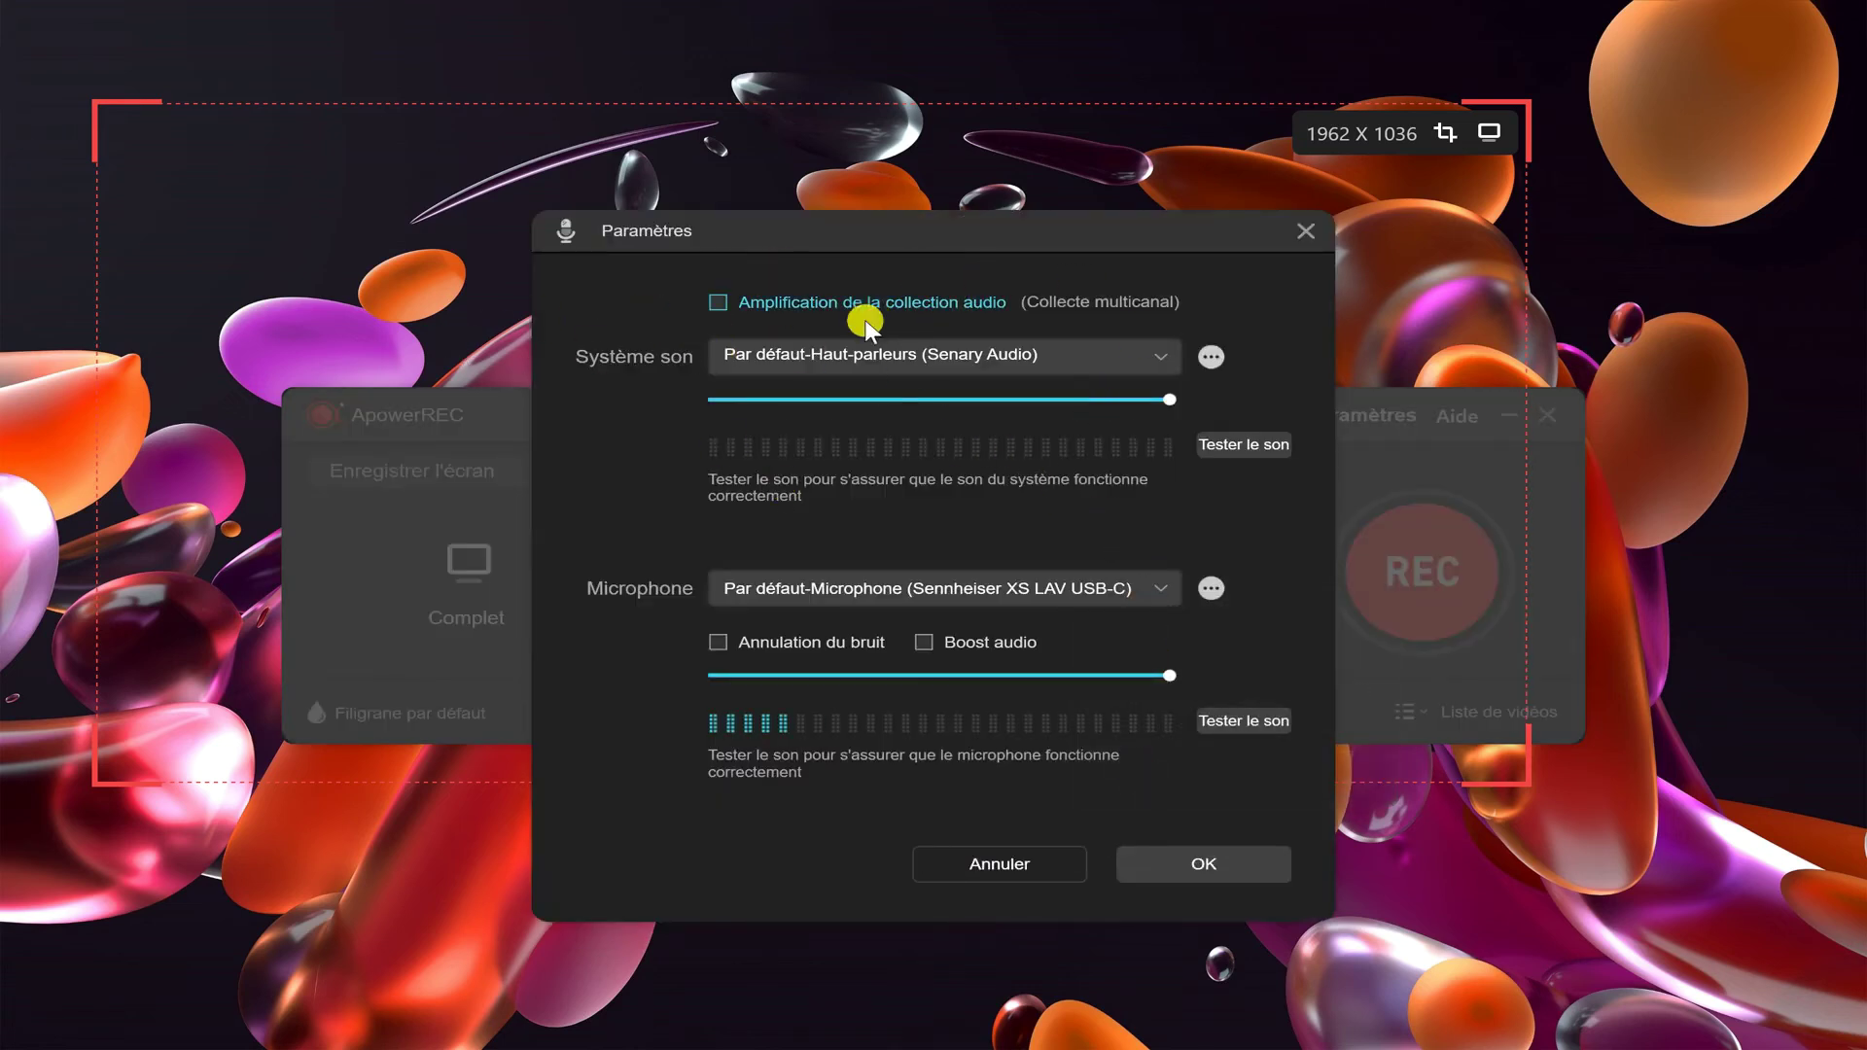
left_click(1162, 588)
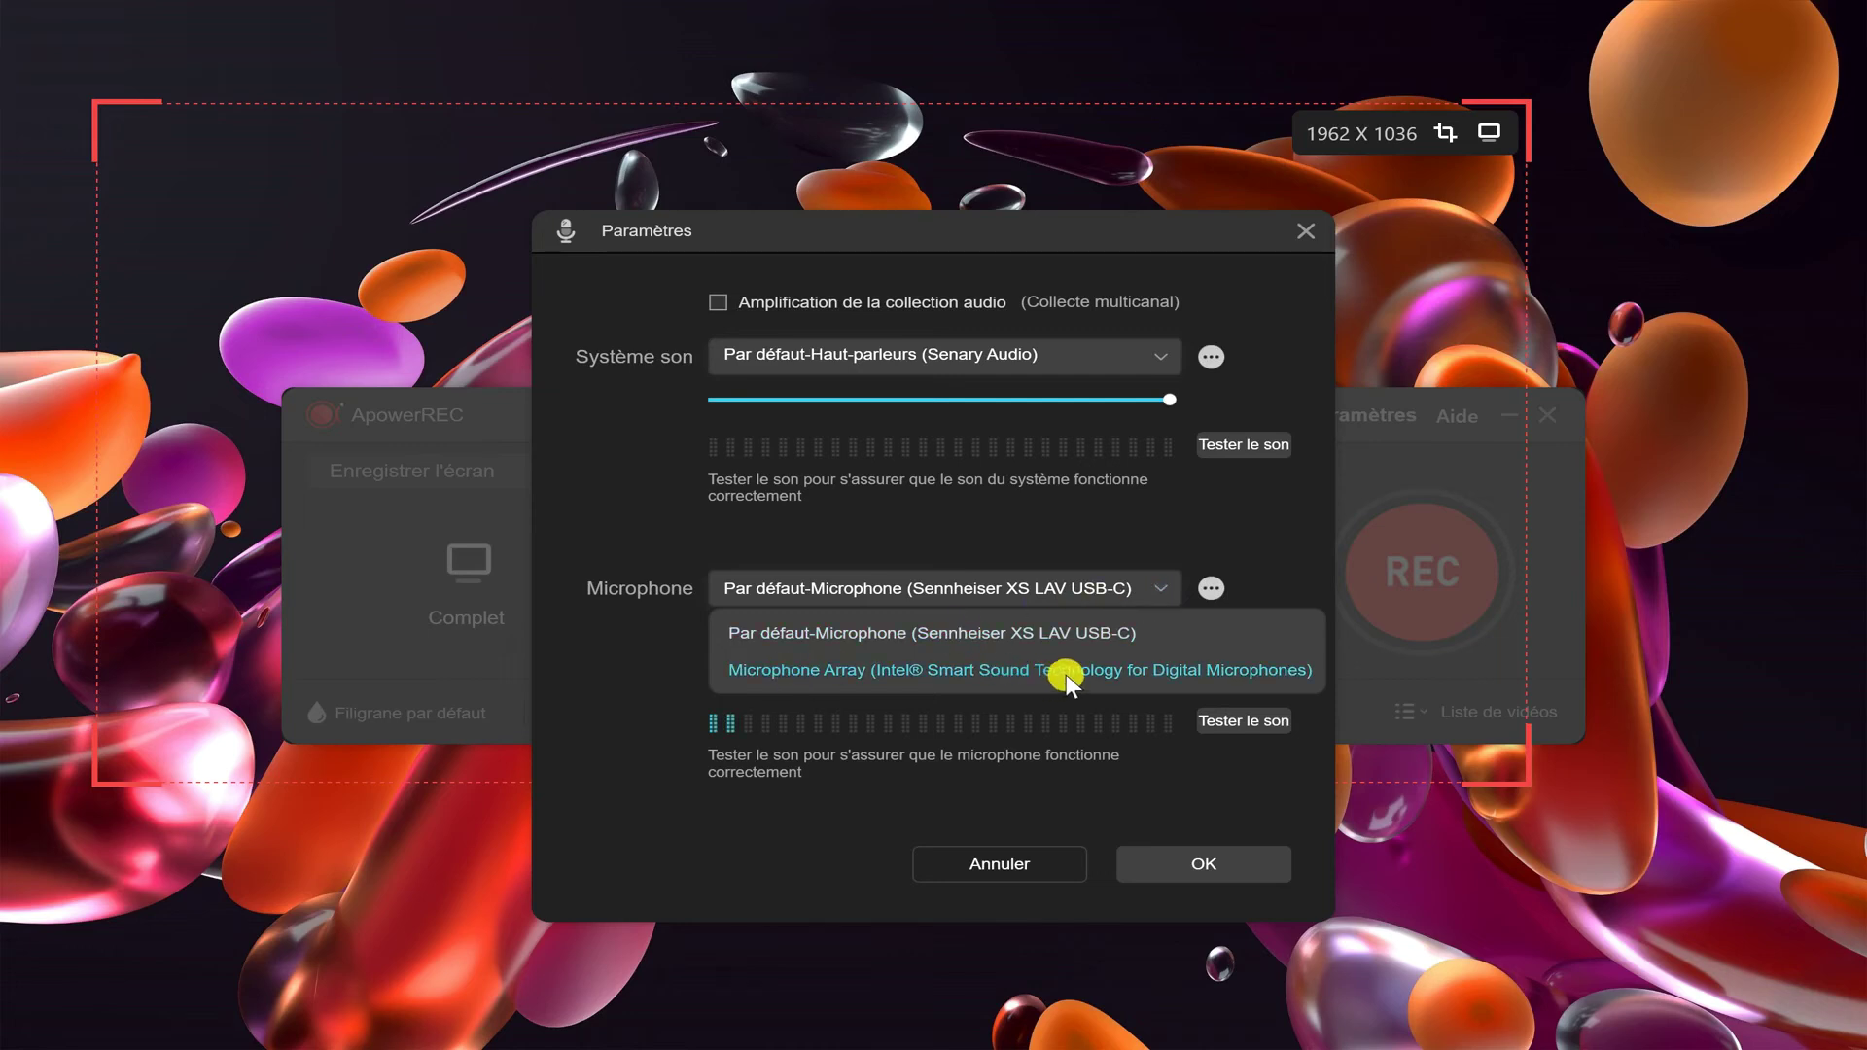
left_click(1227, 534)
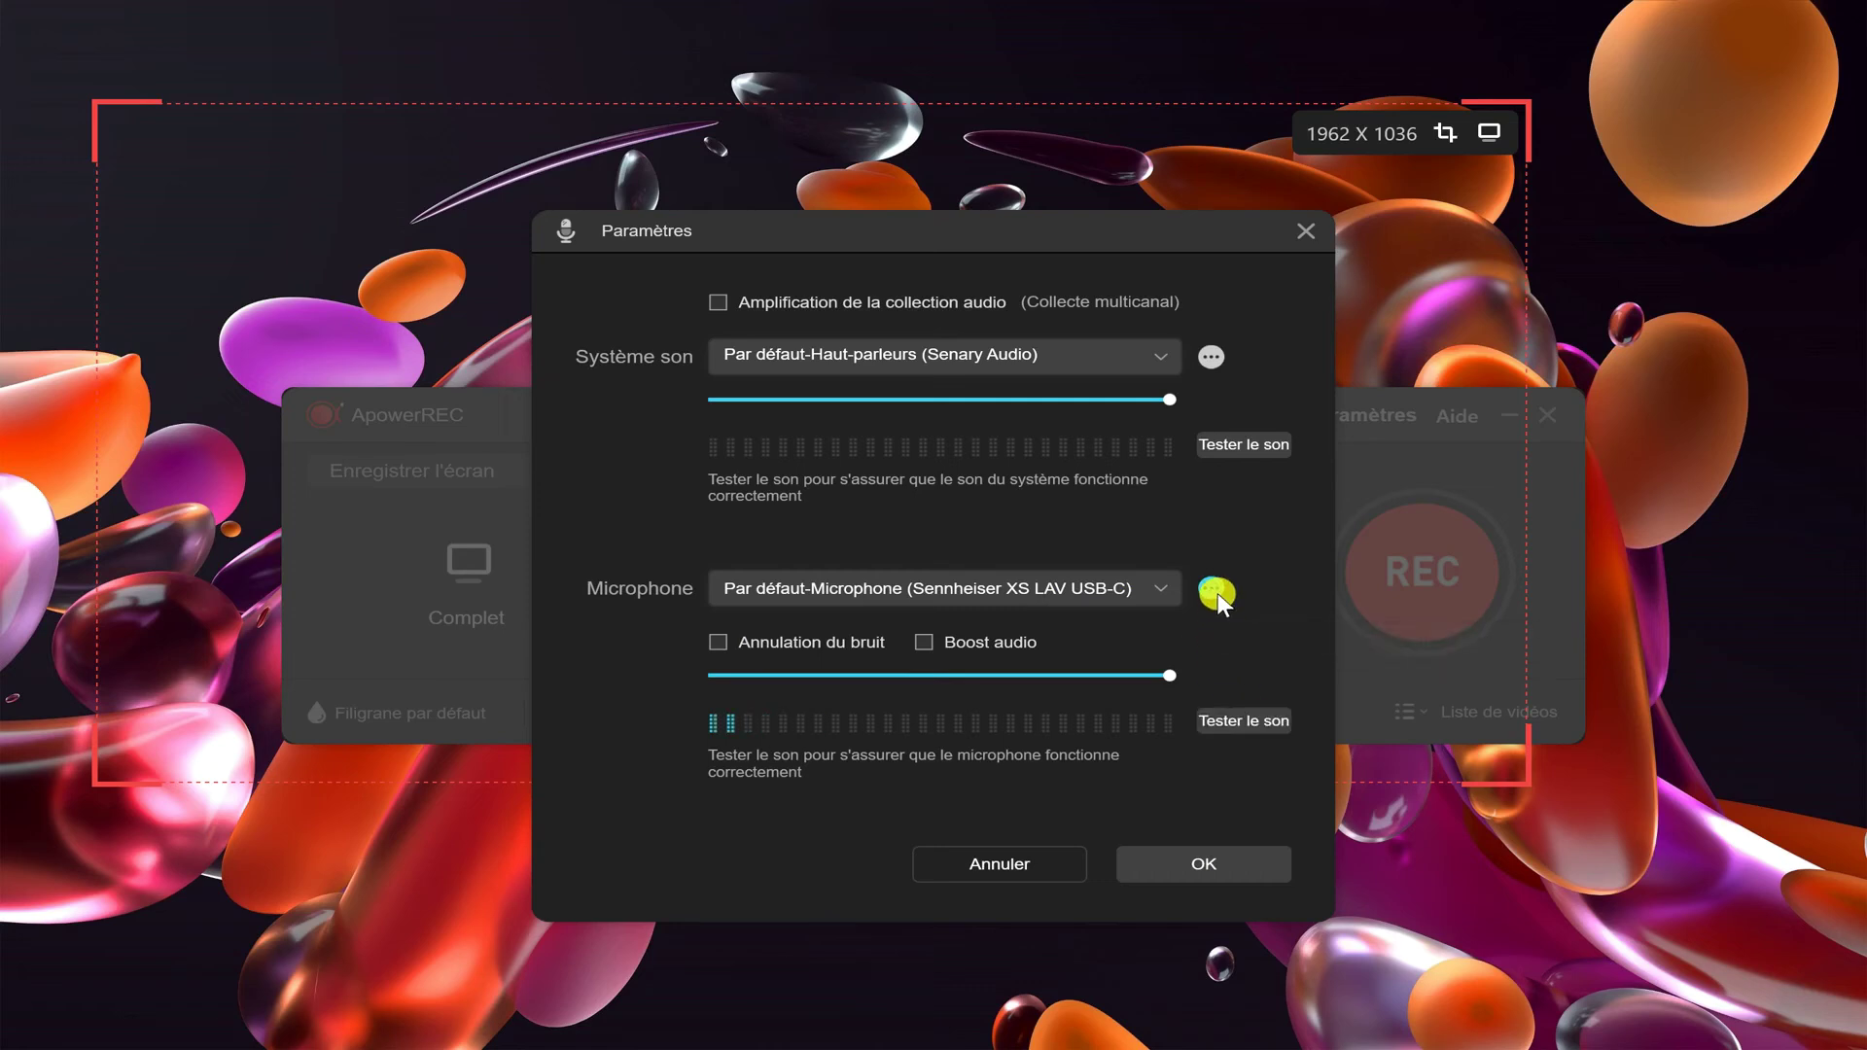
left_click(1210, 869)
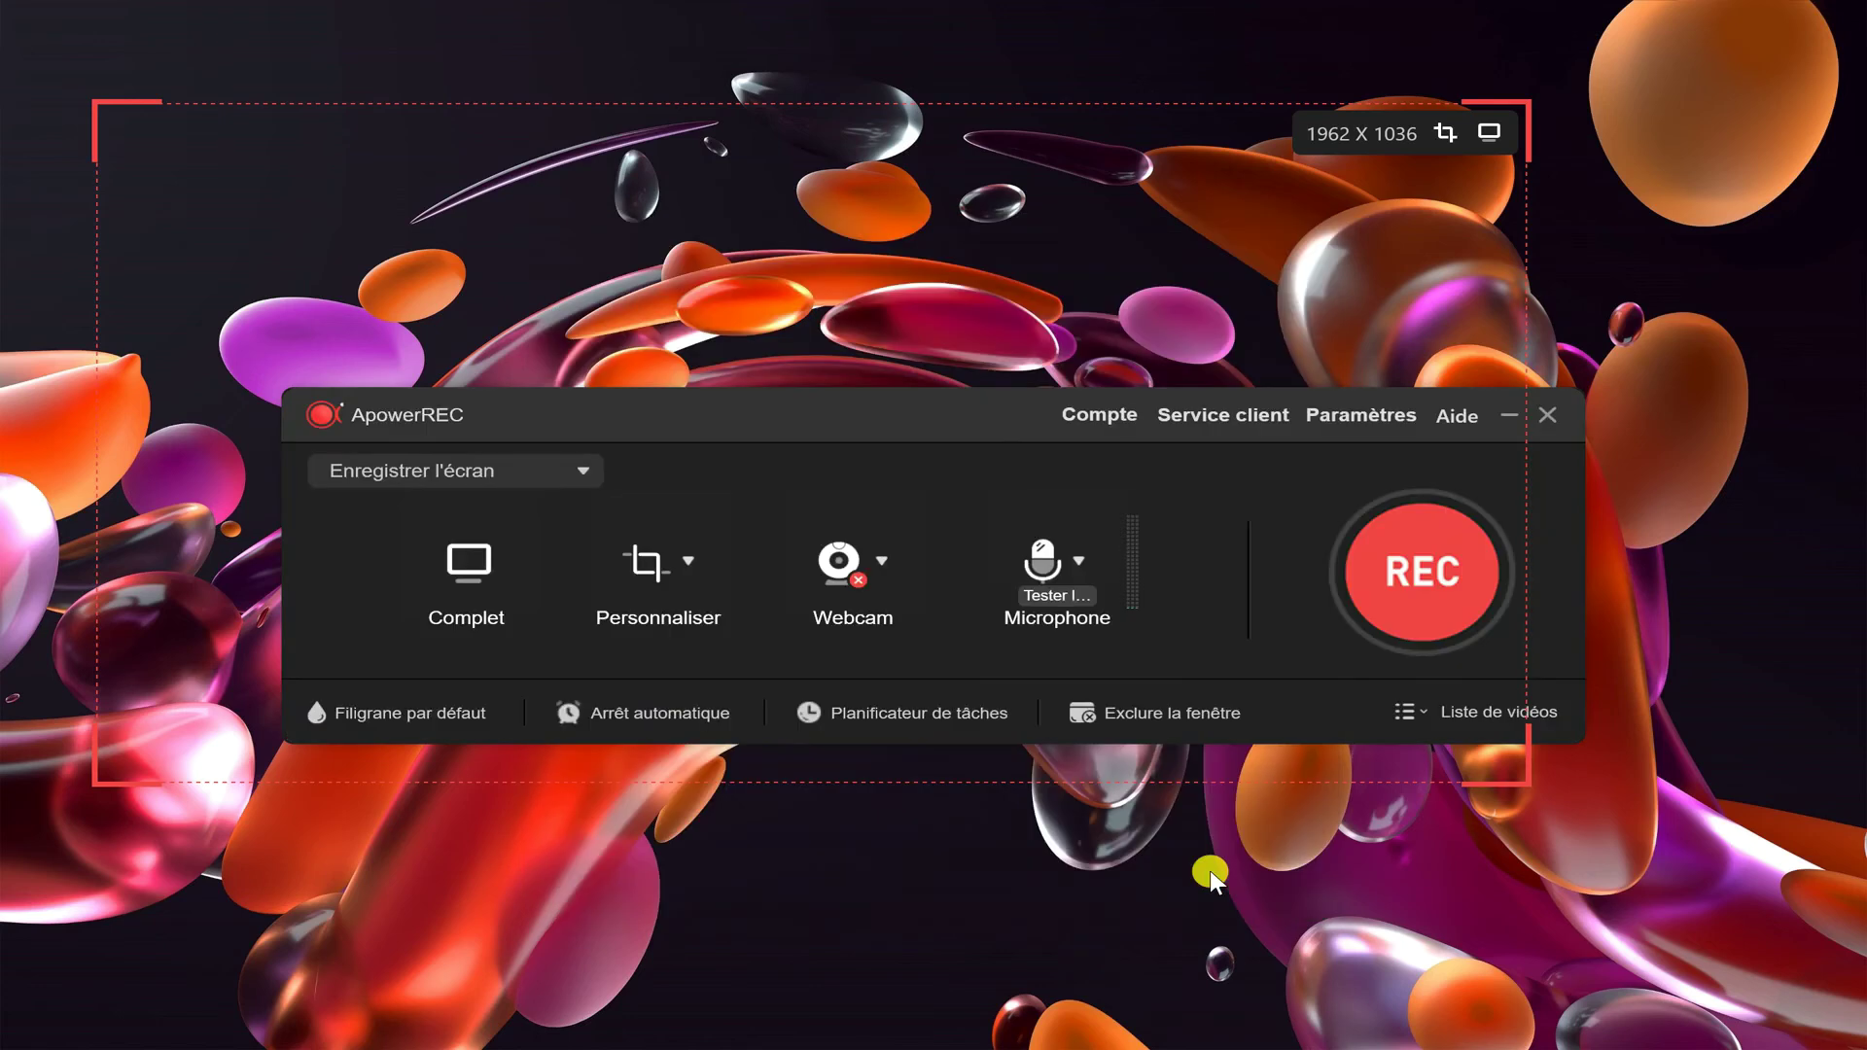
- In the webcam settings, review the position options, set the shape (Forme) to Cercle and confirm
left_click(878, 616)
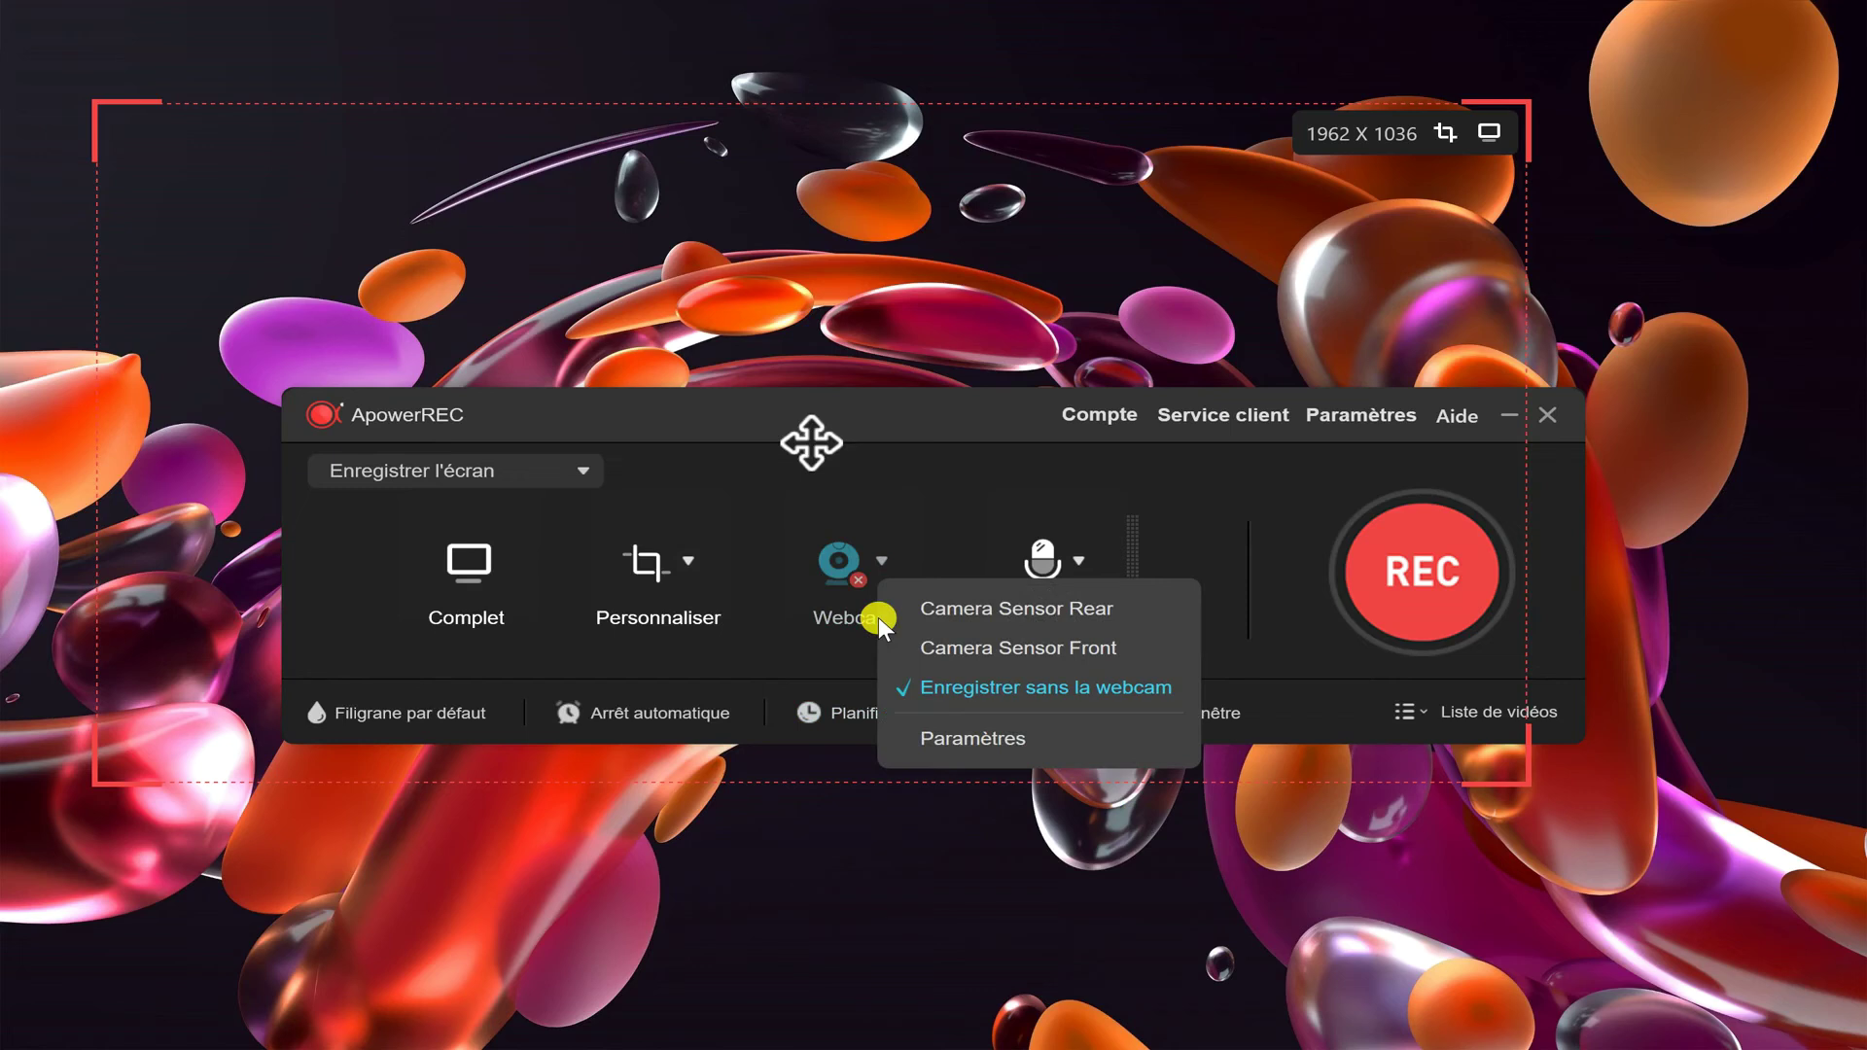
left_click(925, 738)
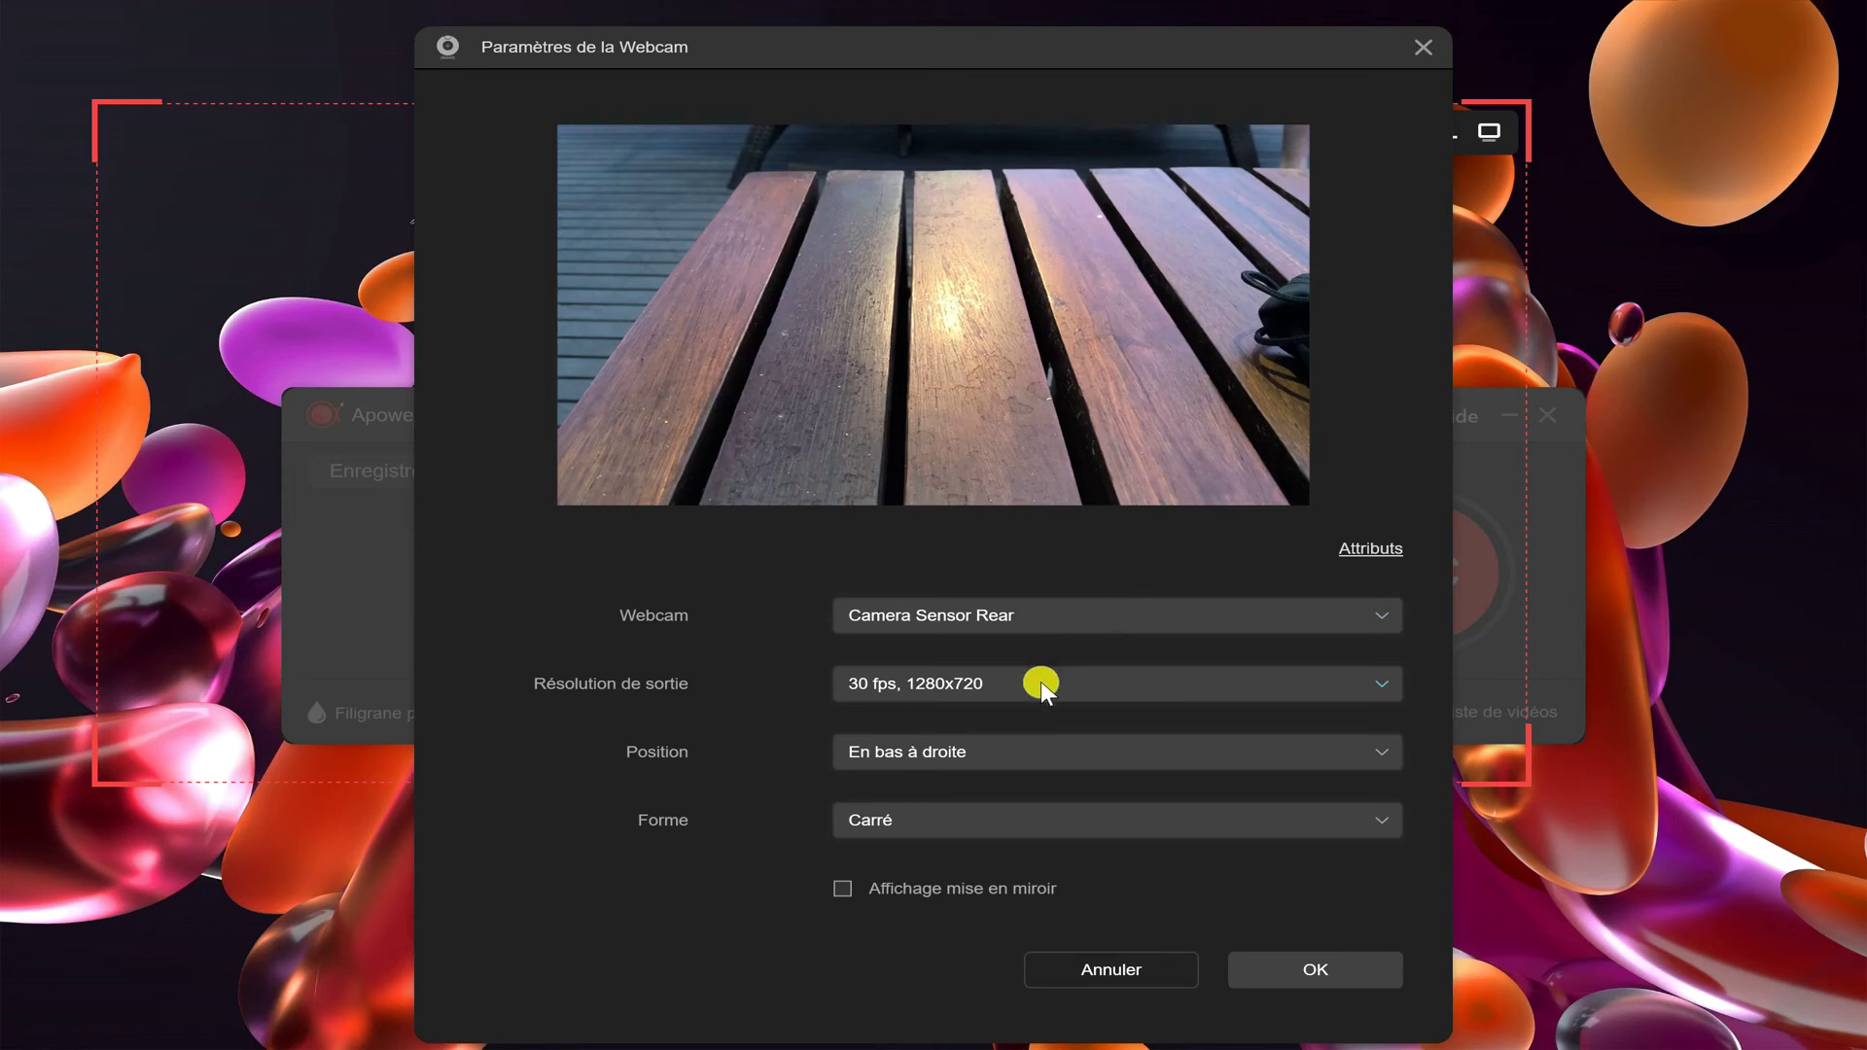
left_click(994, 761)
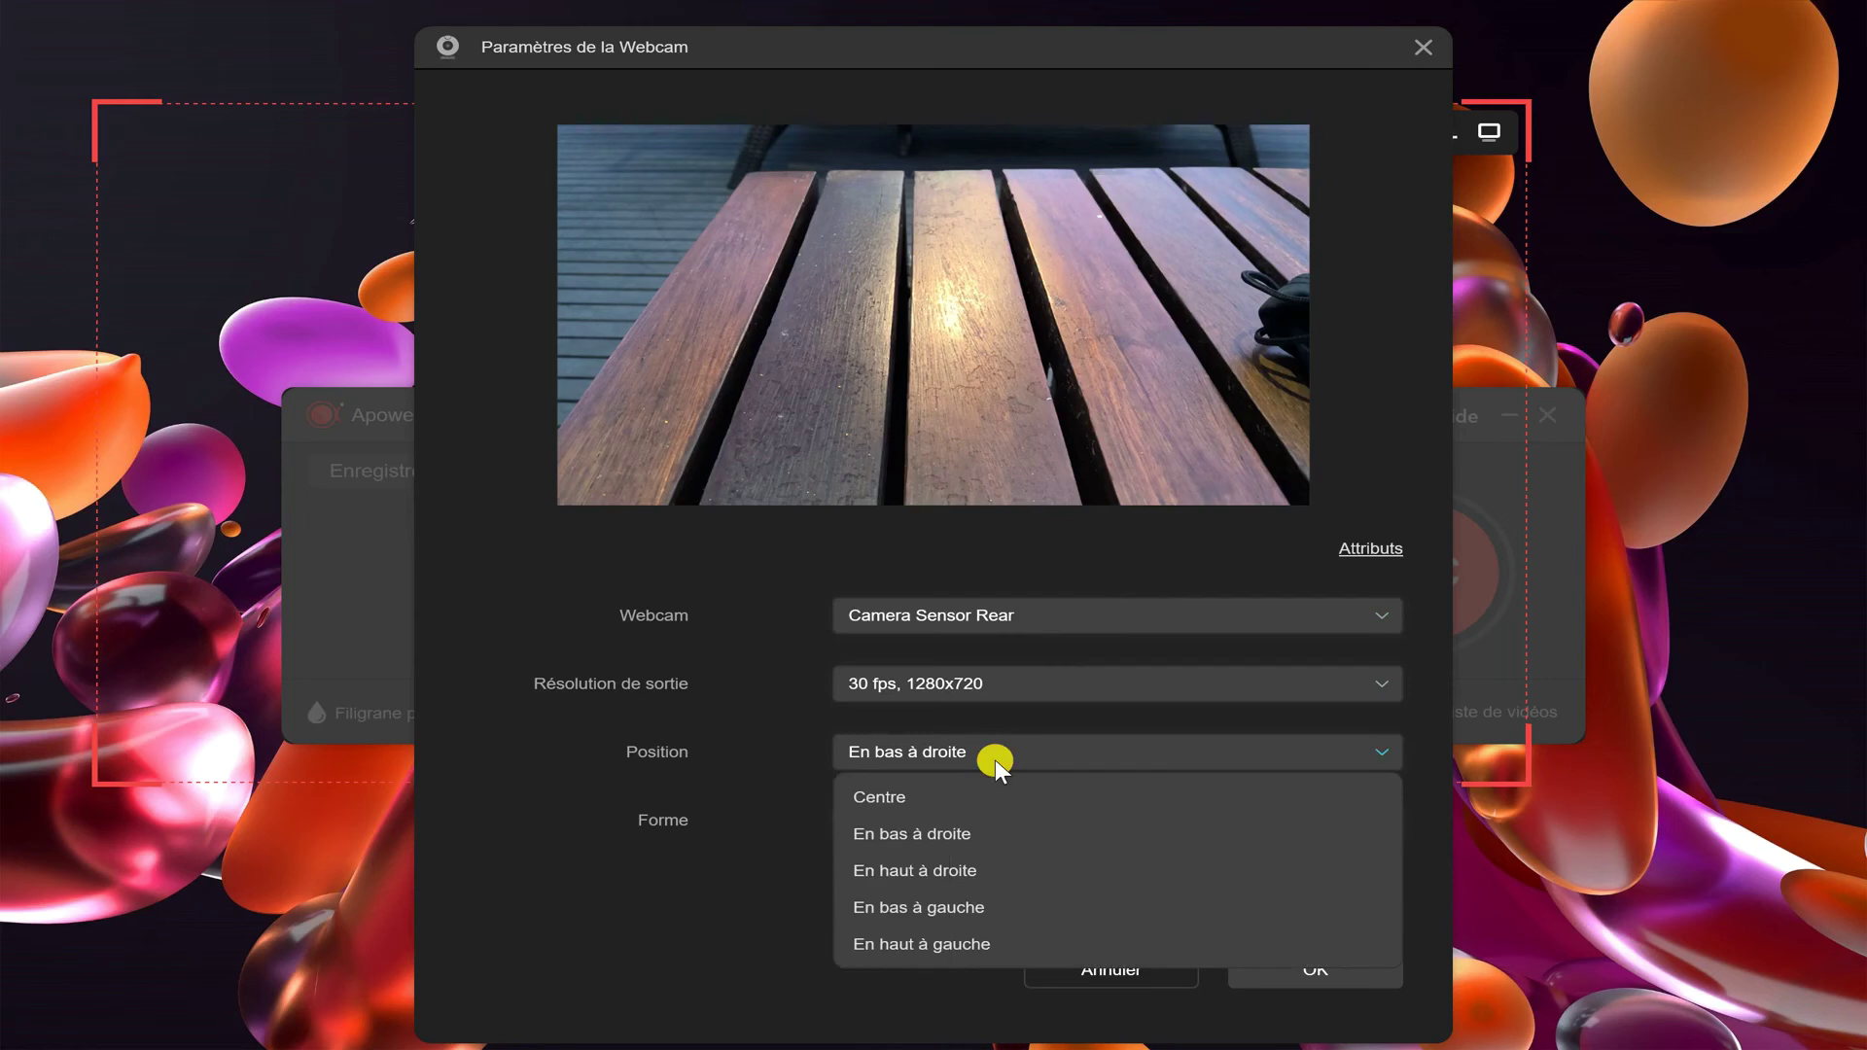
left_click(1129, 750)
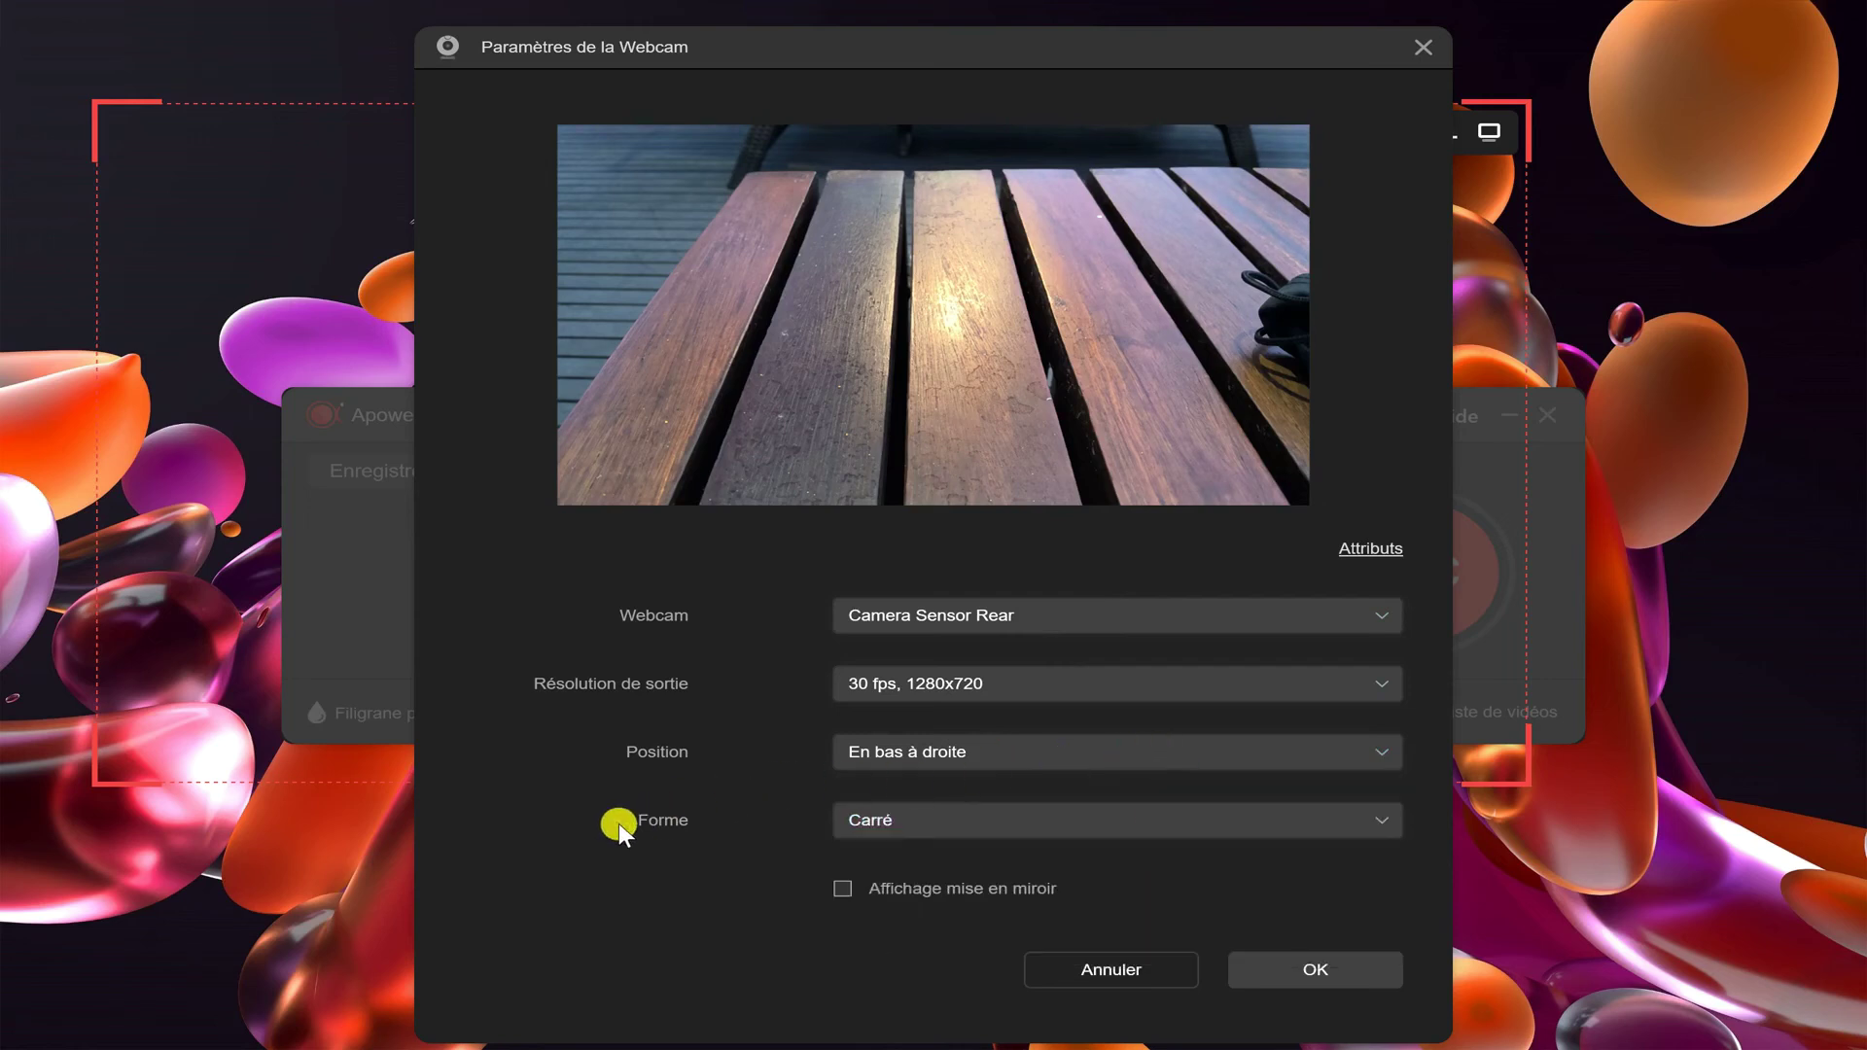
left_click(936, 825)
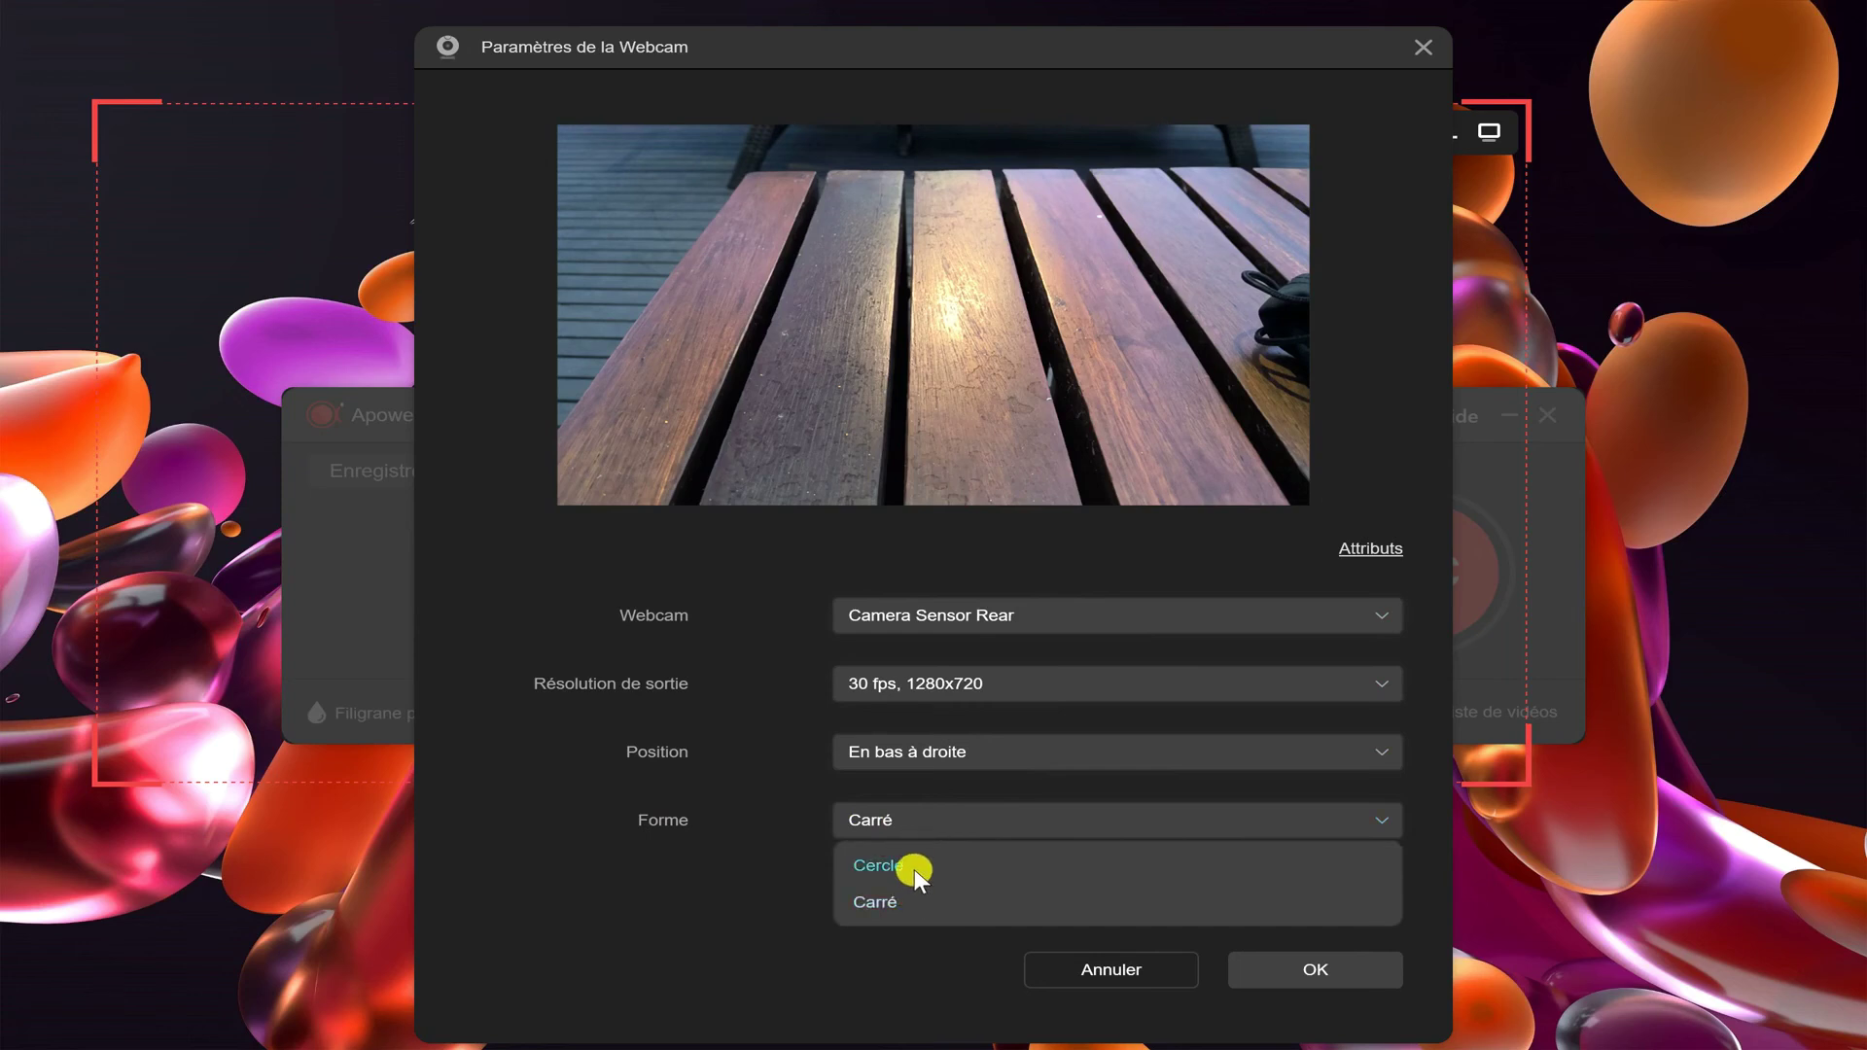
left_click(912, 866)
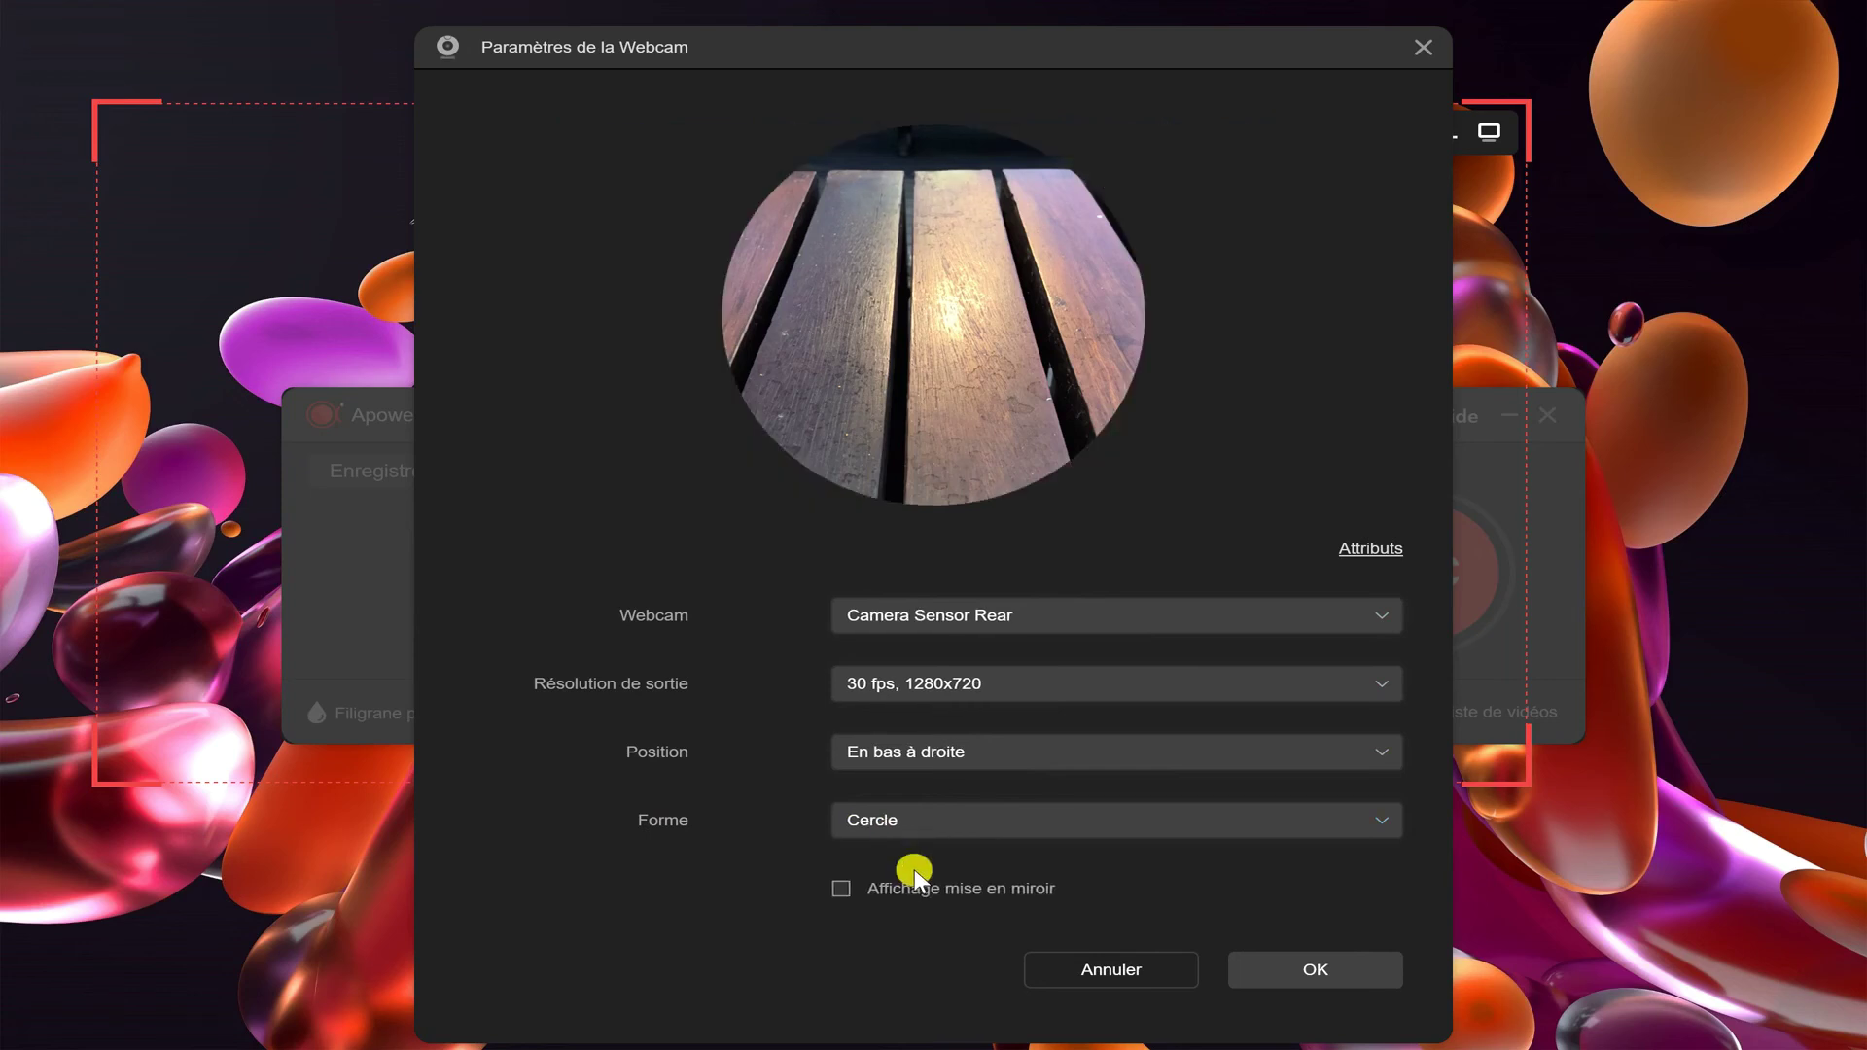
left_click(1293, 955)
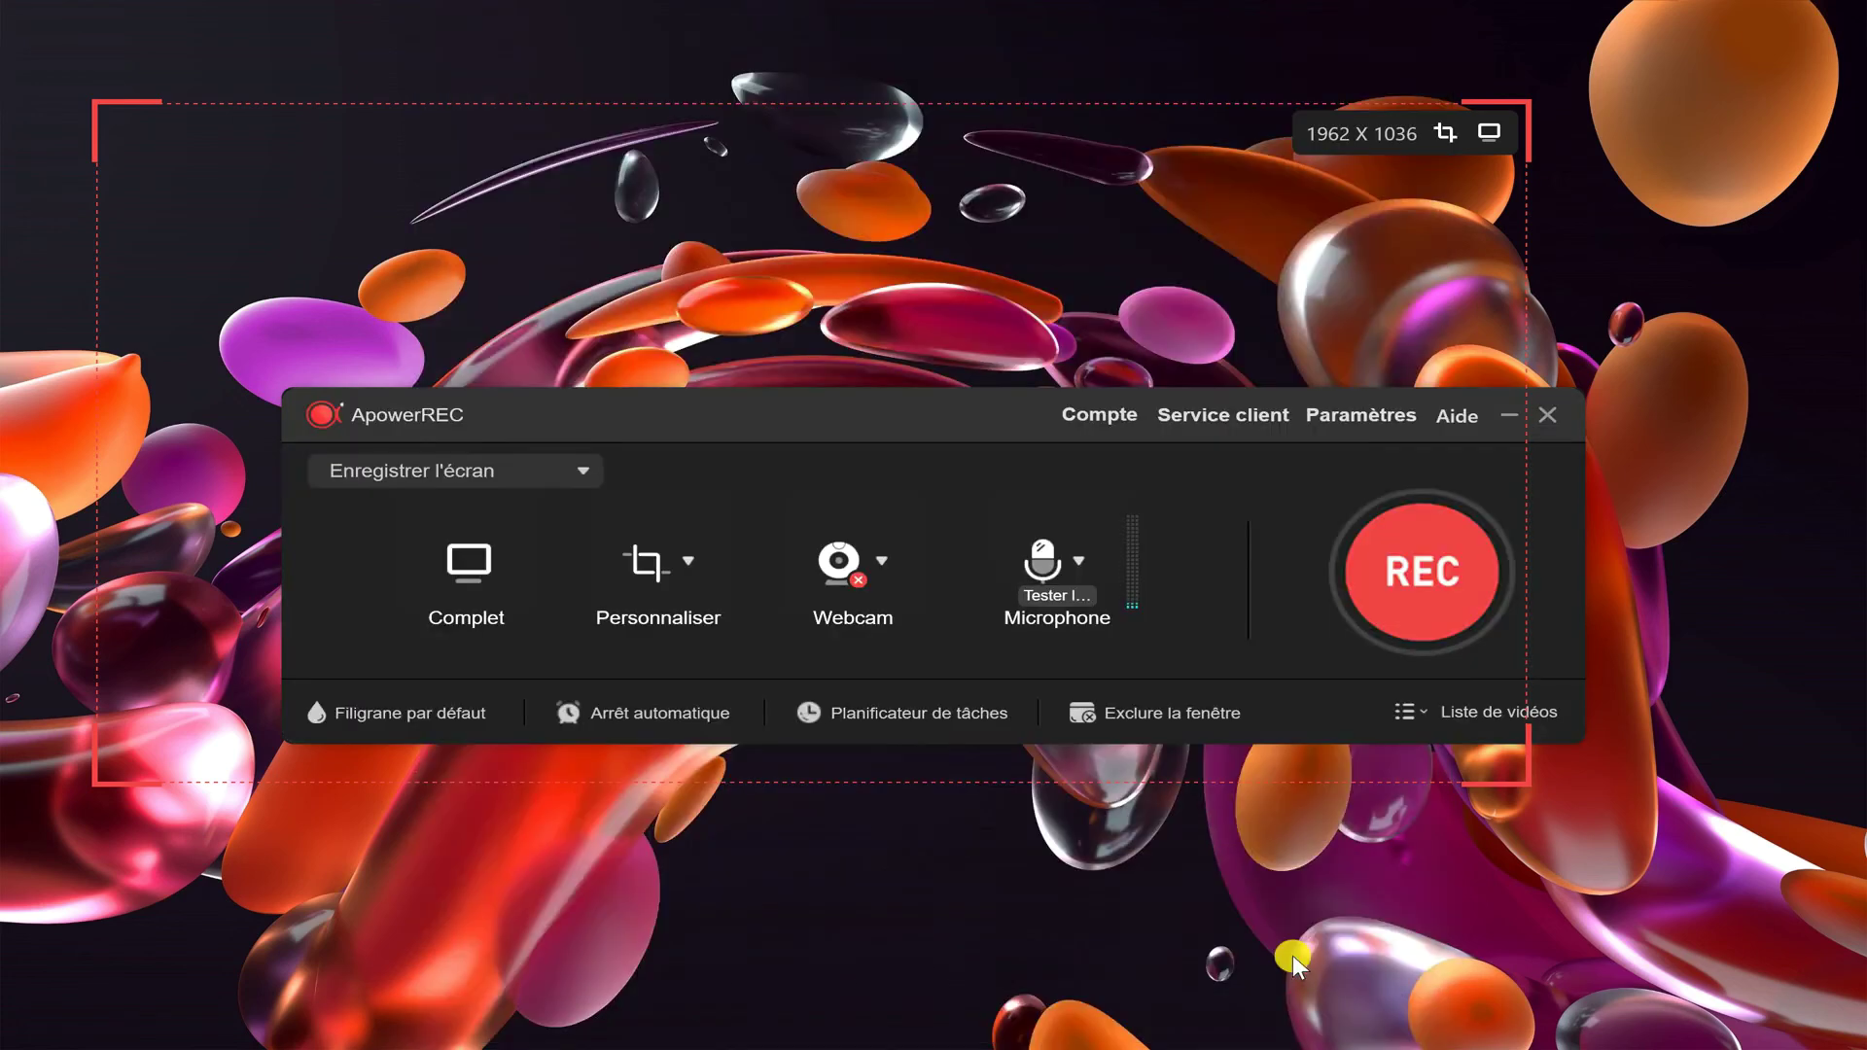
- Enable Camera Sensor Rear as the webcam and move its circular overlay slightly up and left within the recording region
left_click(853, 575)
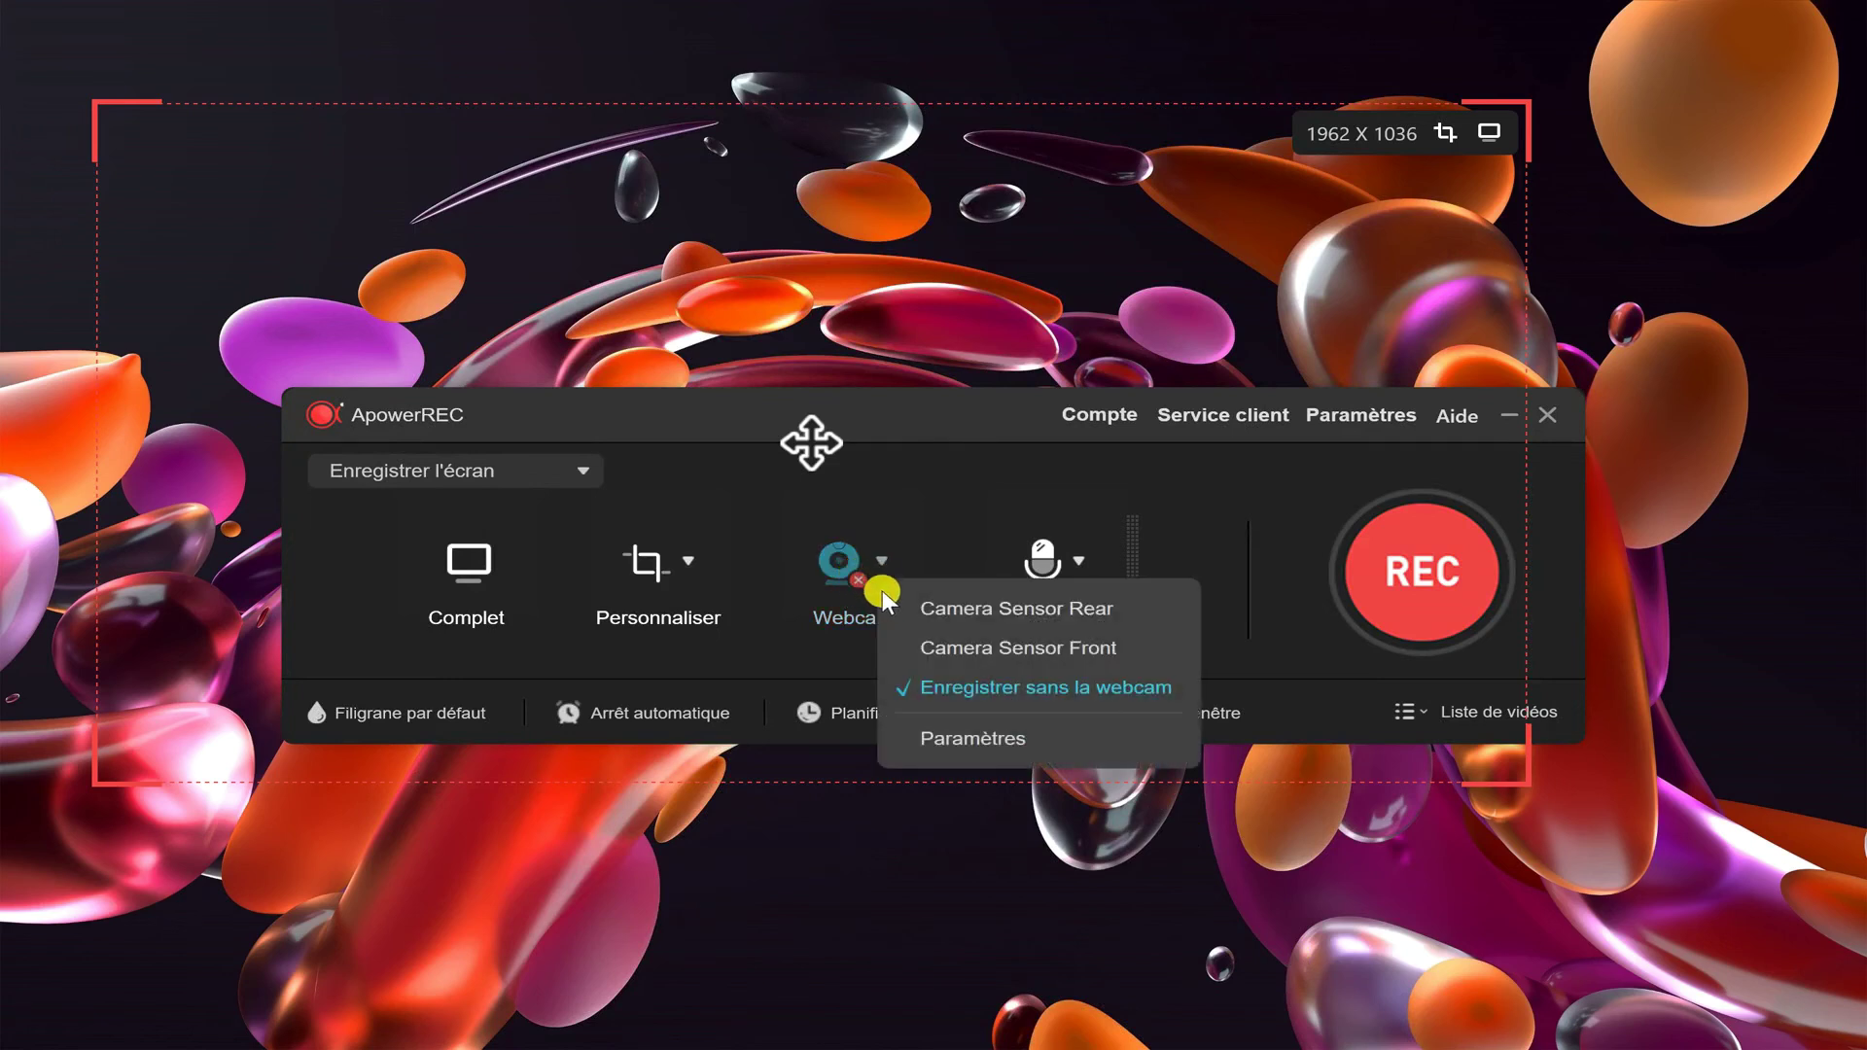
left_click(945, 605)
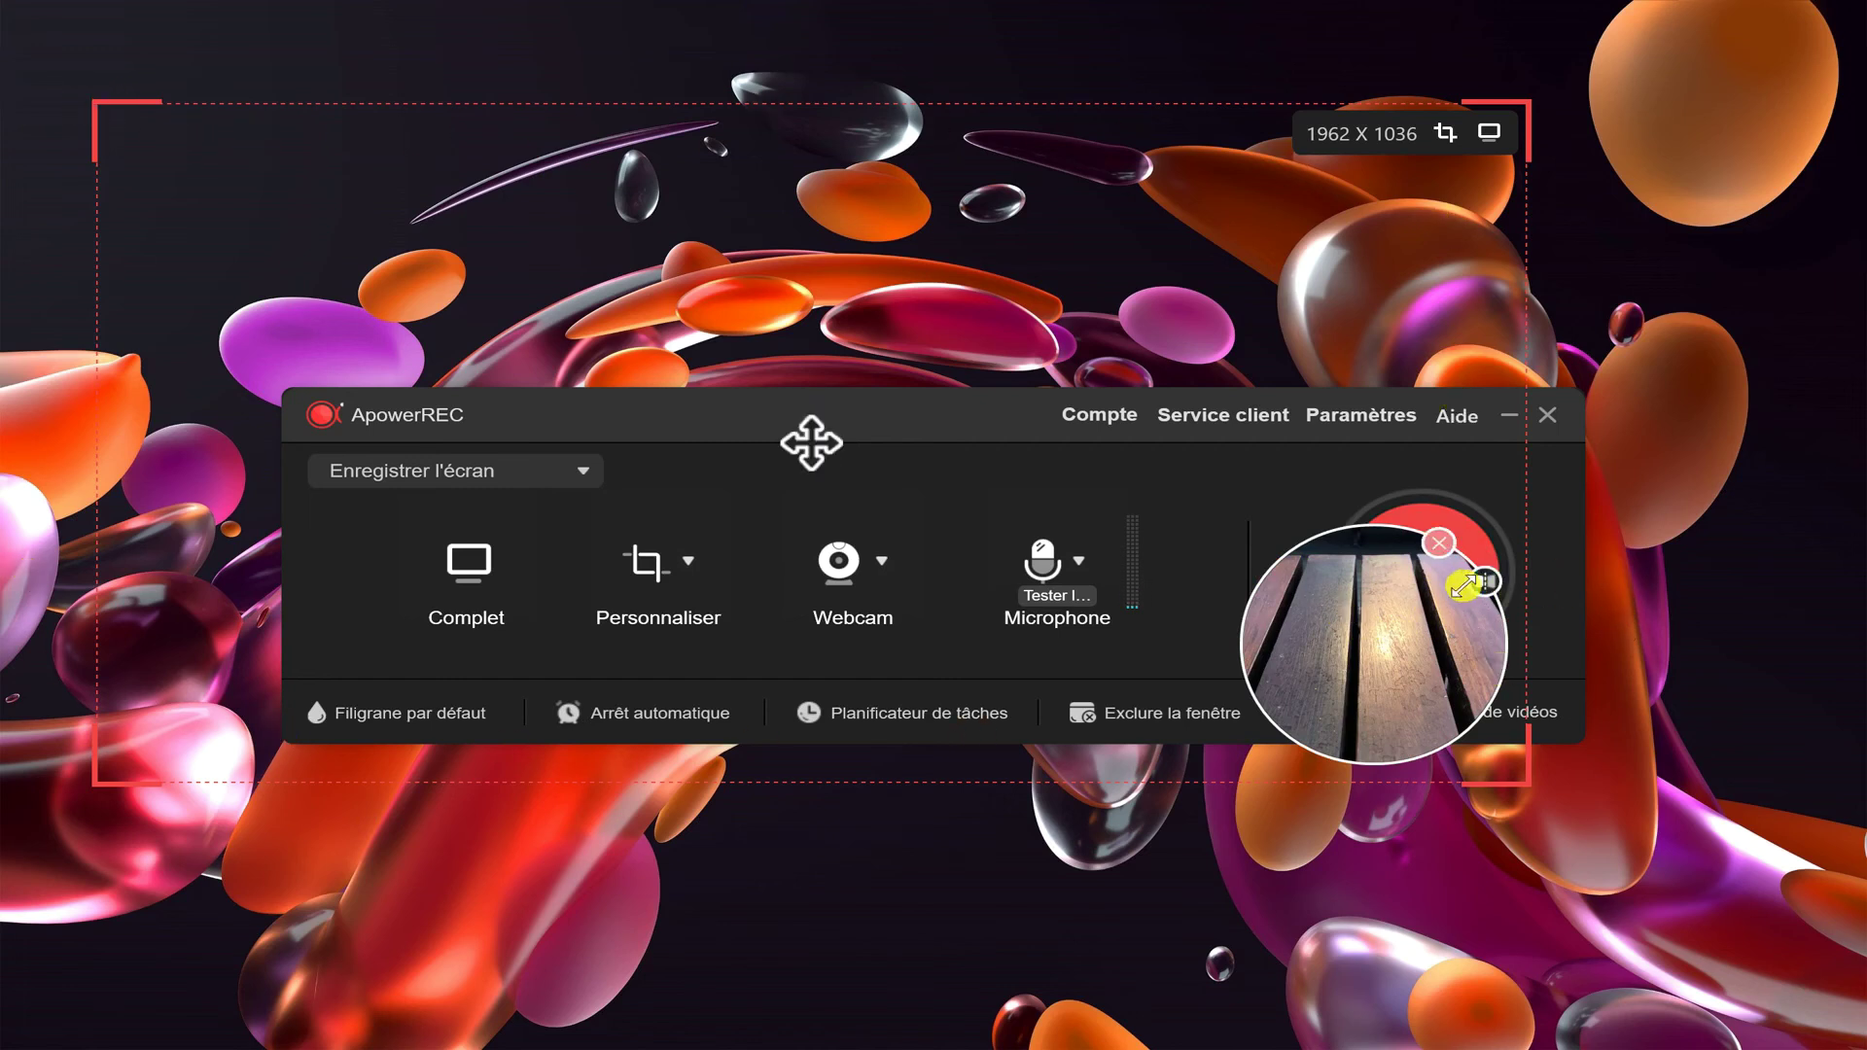
left_click_drag(1337, 583, 1323, 543)
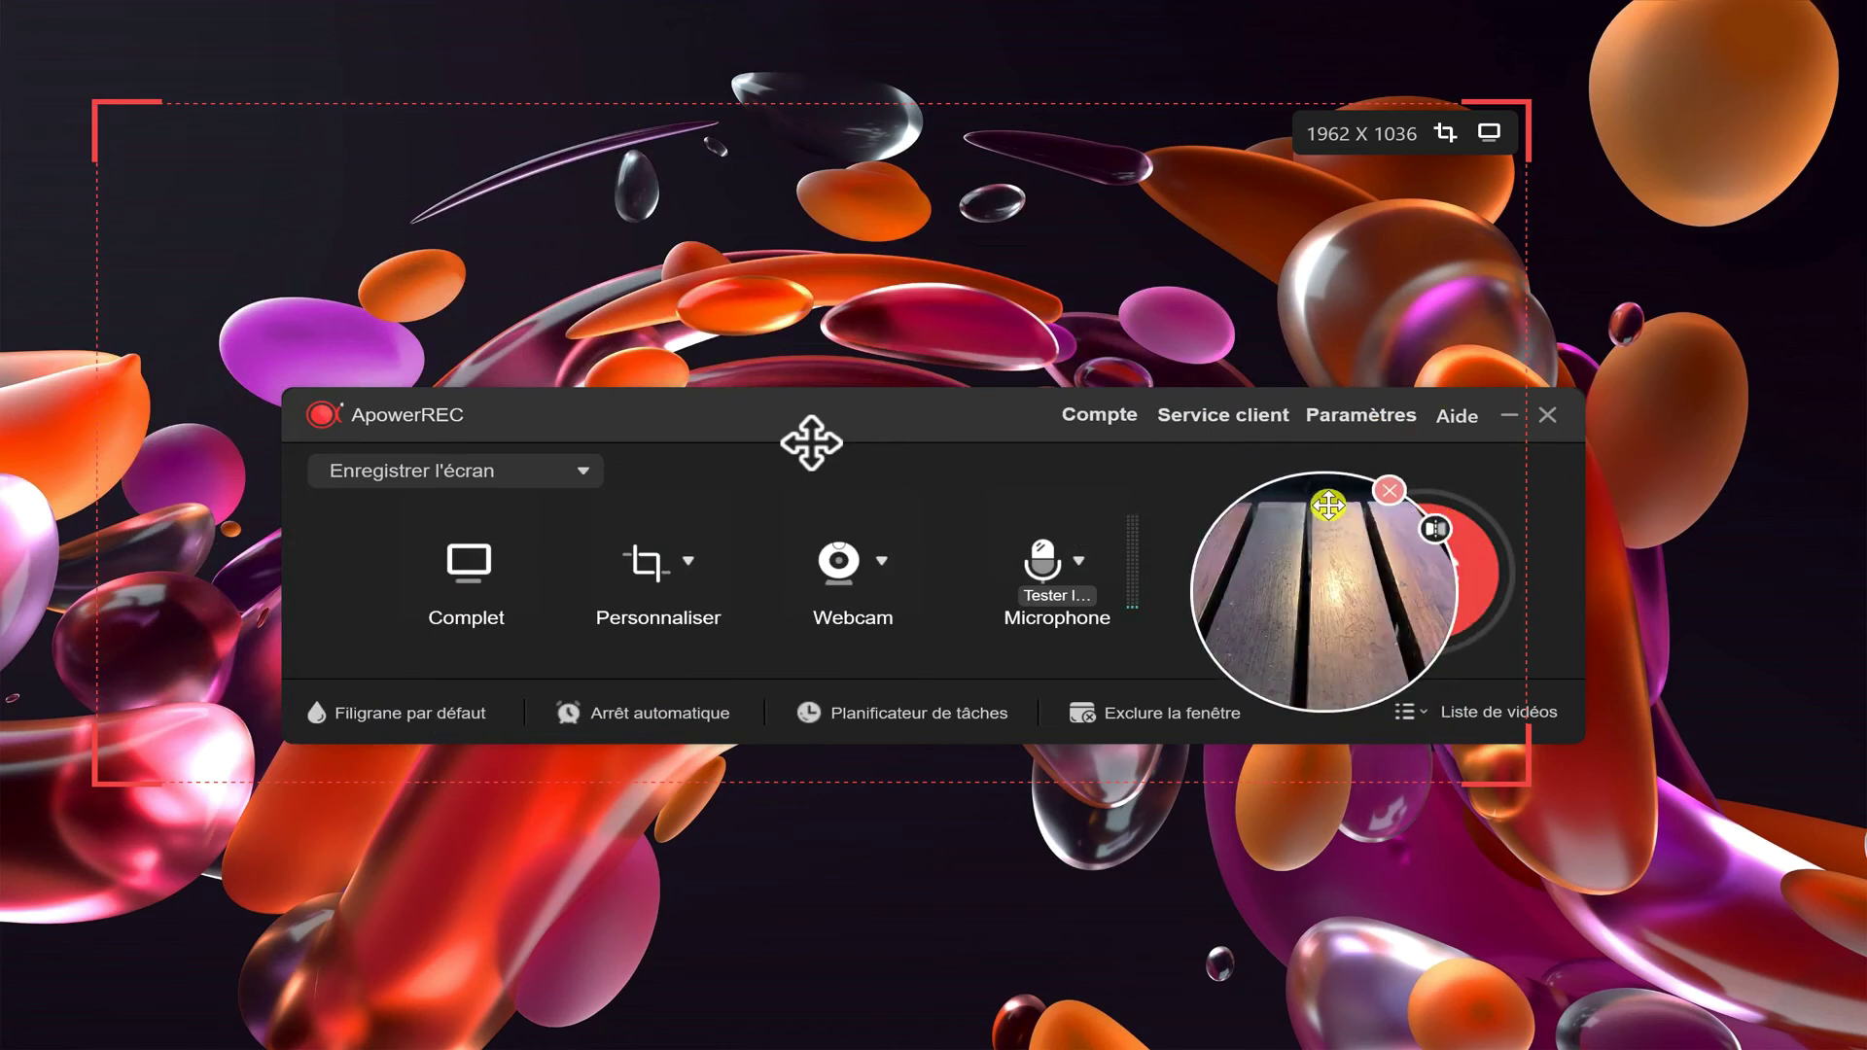
- Enlarge the circular webcam overlay, place it near the recording region's upper-left corner and start the recording
left_click_drag(1277, 483, 854, 267)
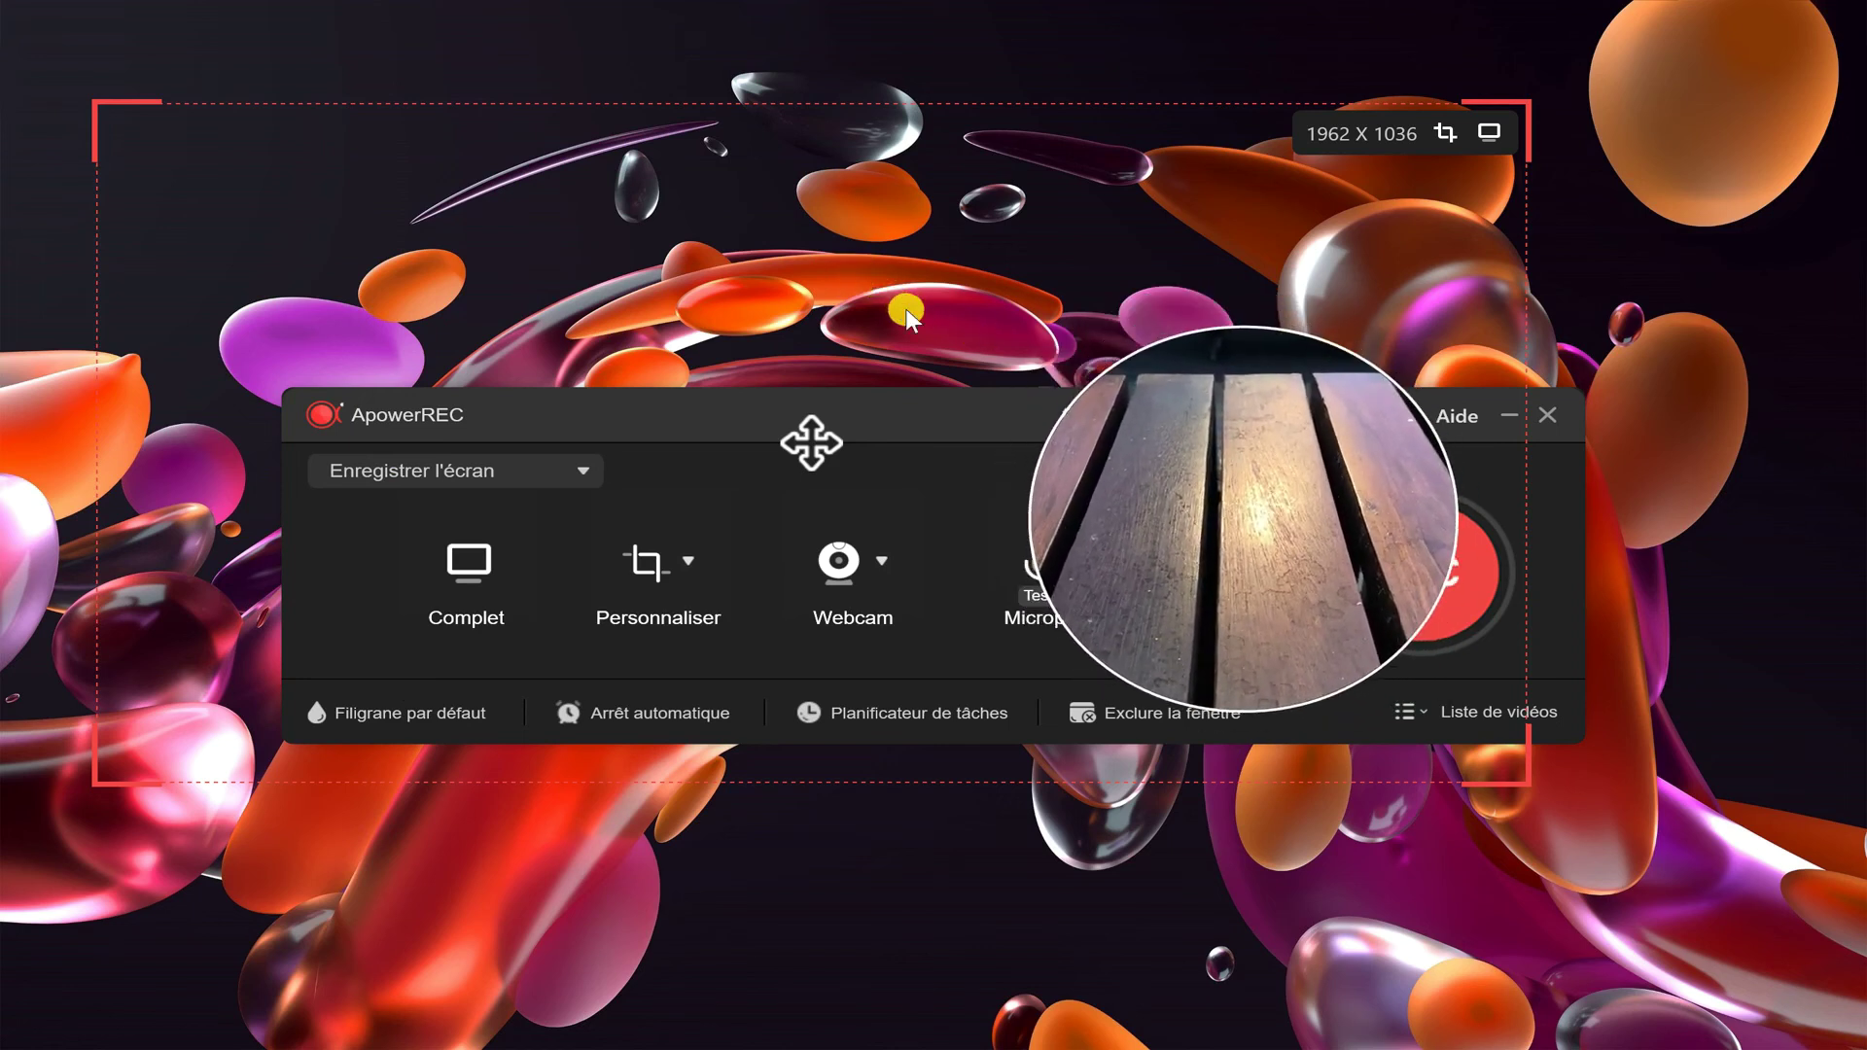
left_click_drag(1305, 542, 446, 368)
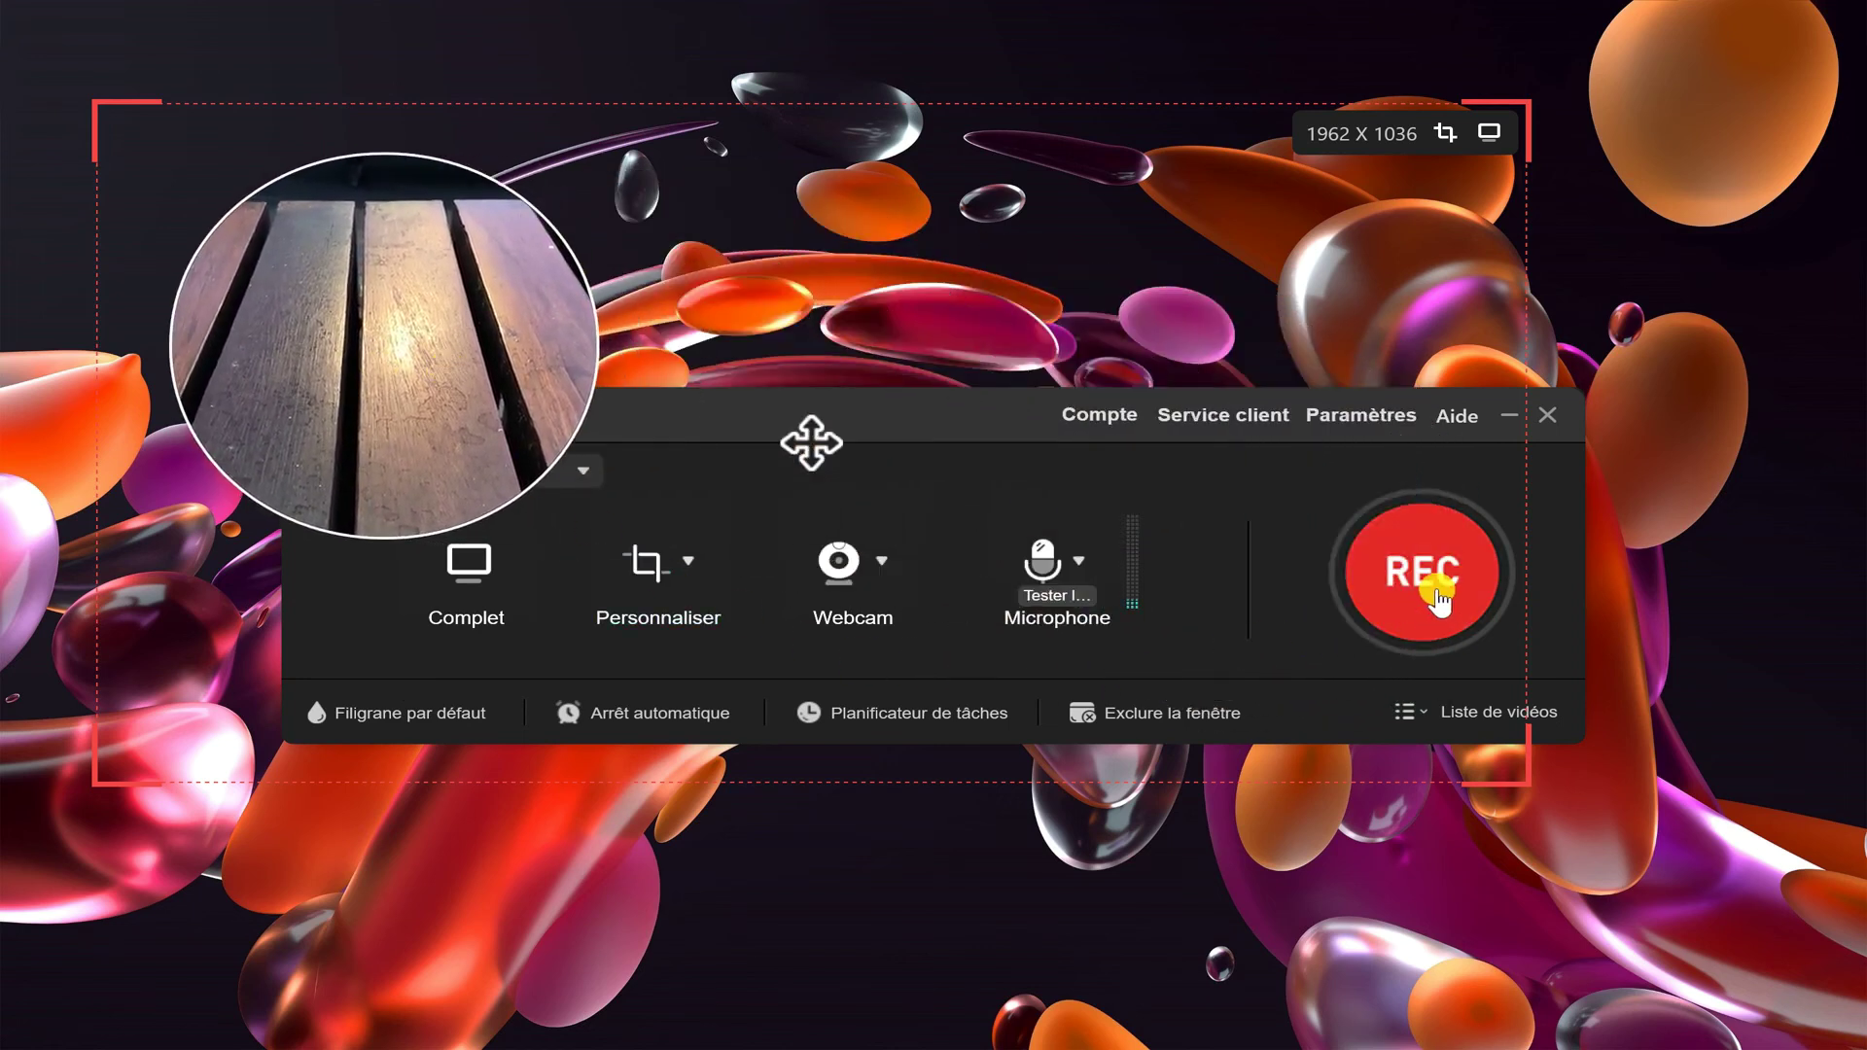
left_click(1437, 595)
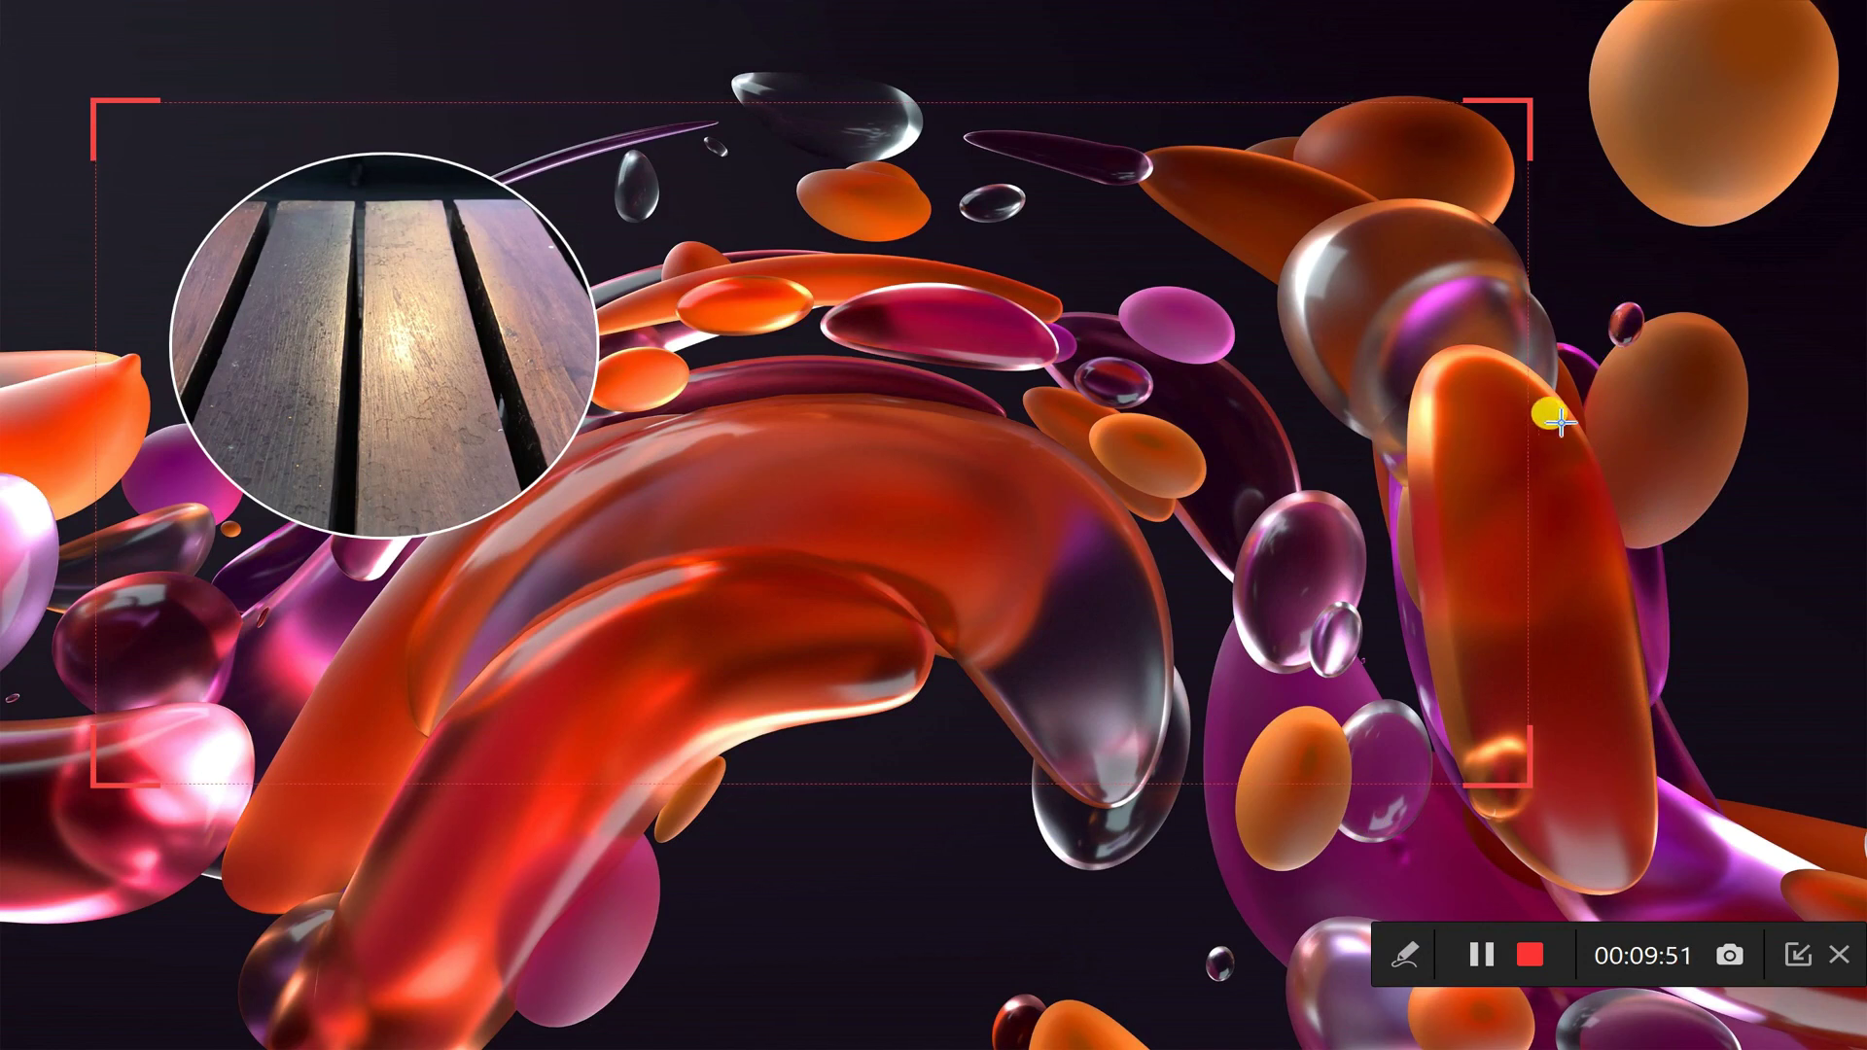
- Draw a large red rectangle near the middle of the recording region and add the text "hfshfhsfjshfl" inside it, coloured dark blue
mouse_move(739, 288)
left_mouse_down()
mouse_move(1092, 574)
mouse_move(1314, 606)
left_mouse_up()
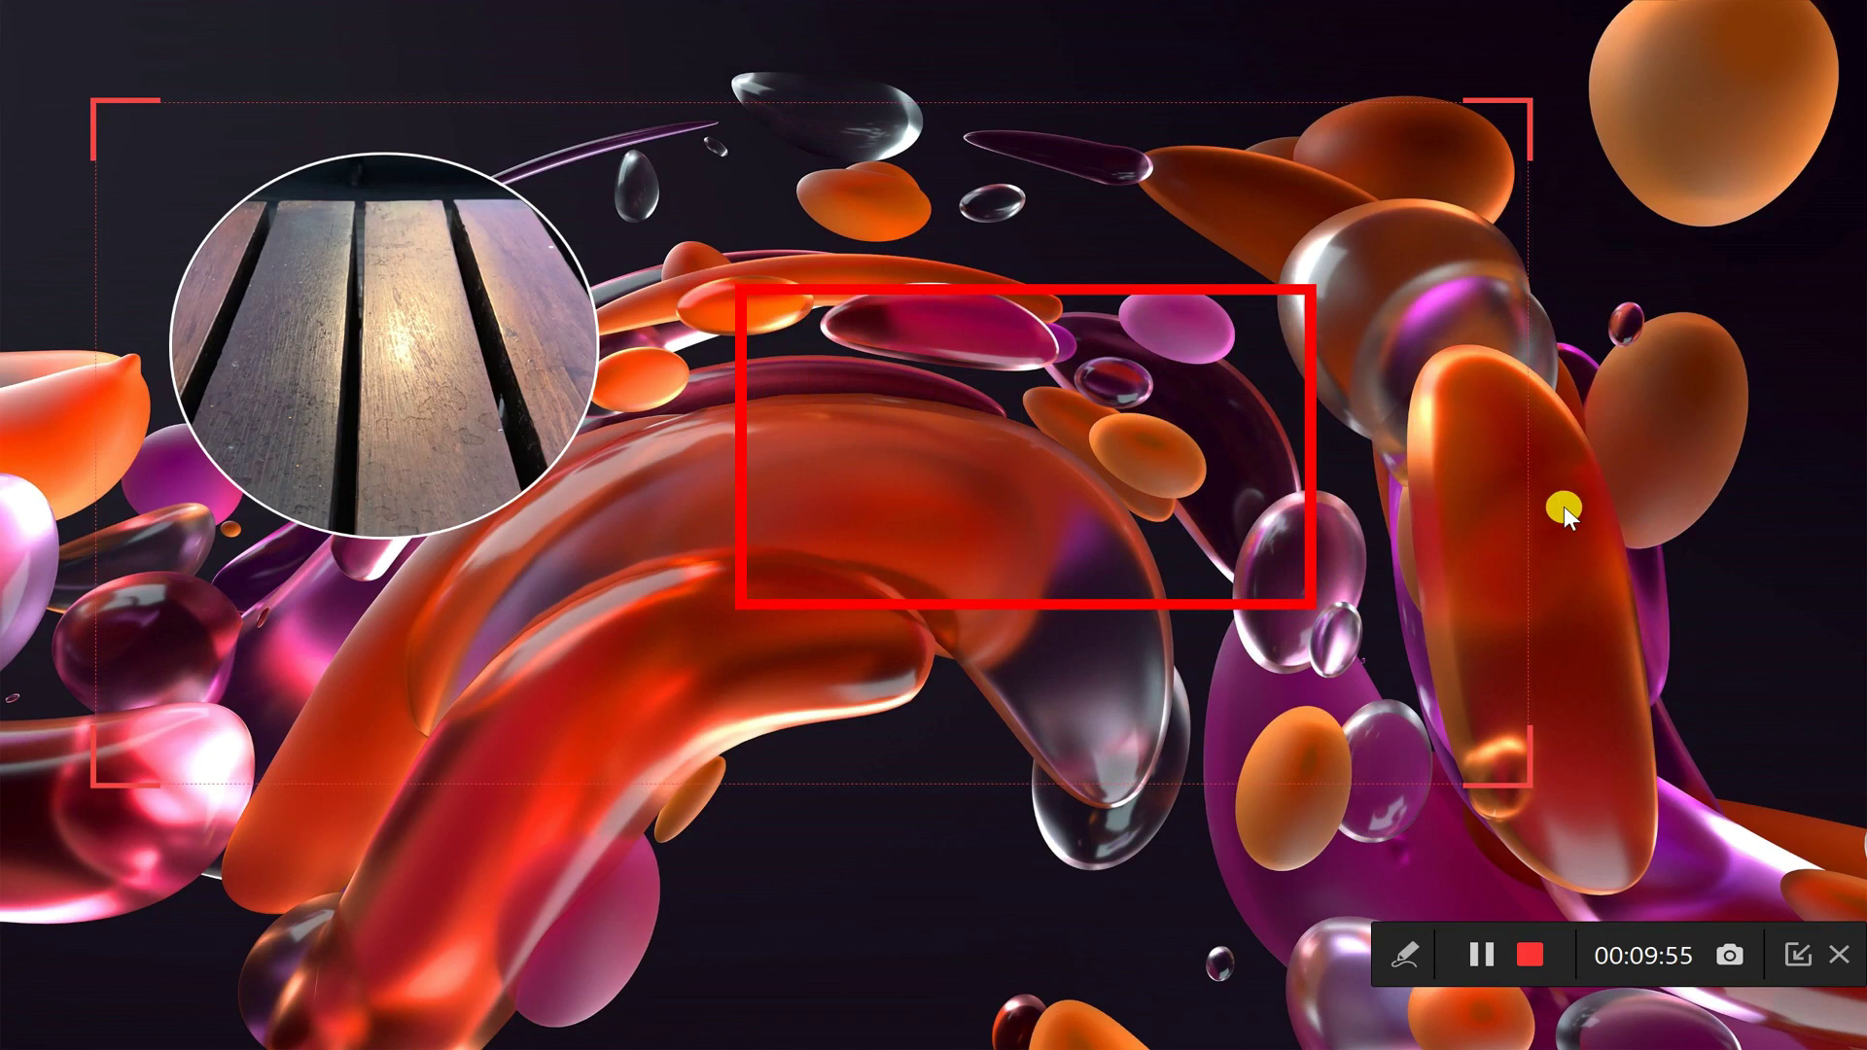
left_click(811, 378)
type("hfshfhsfjshfl")
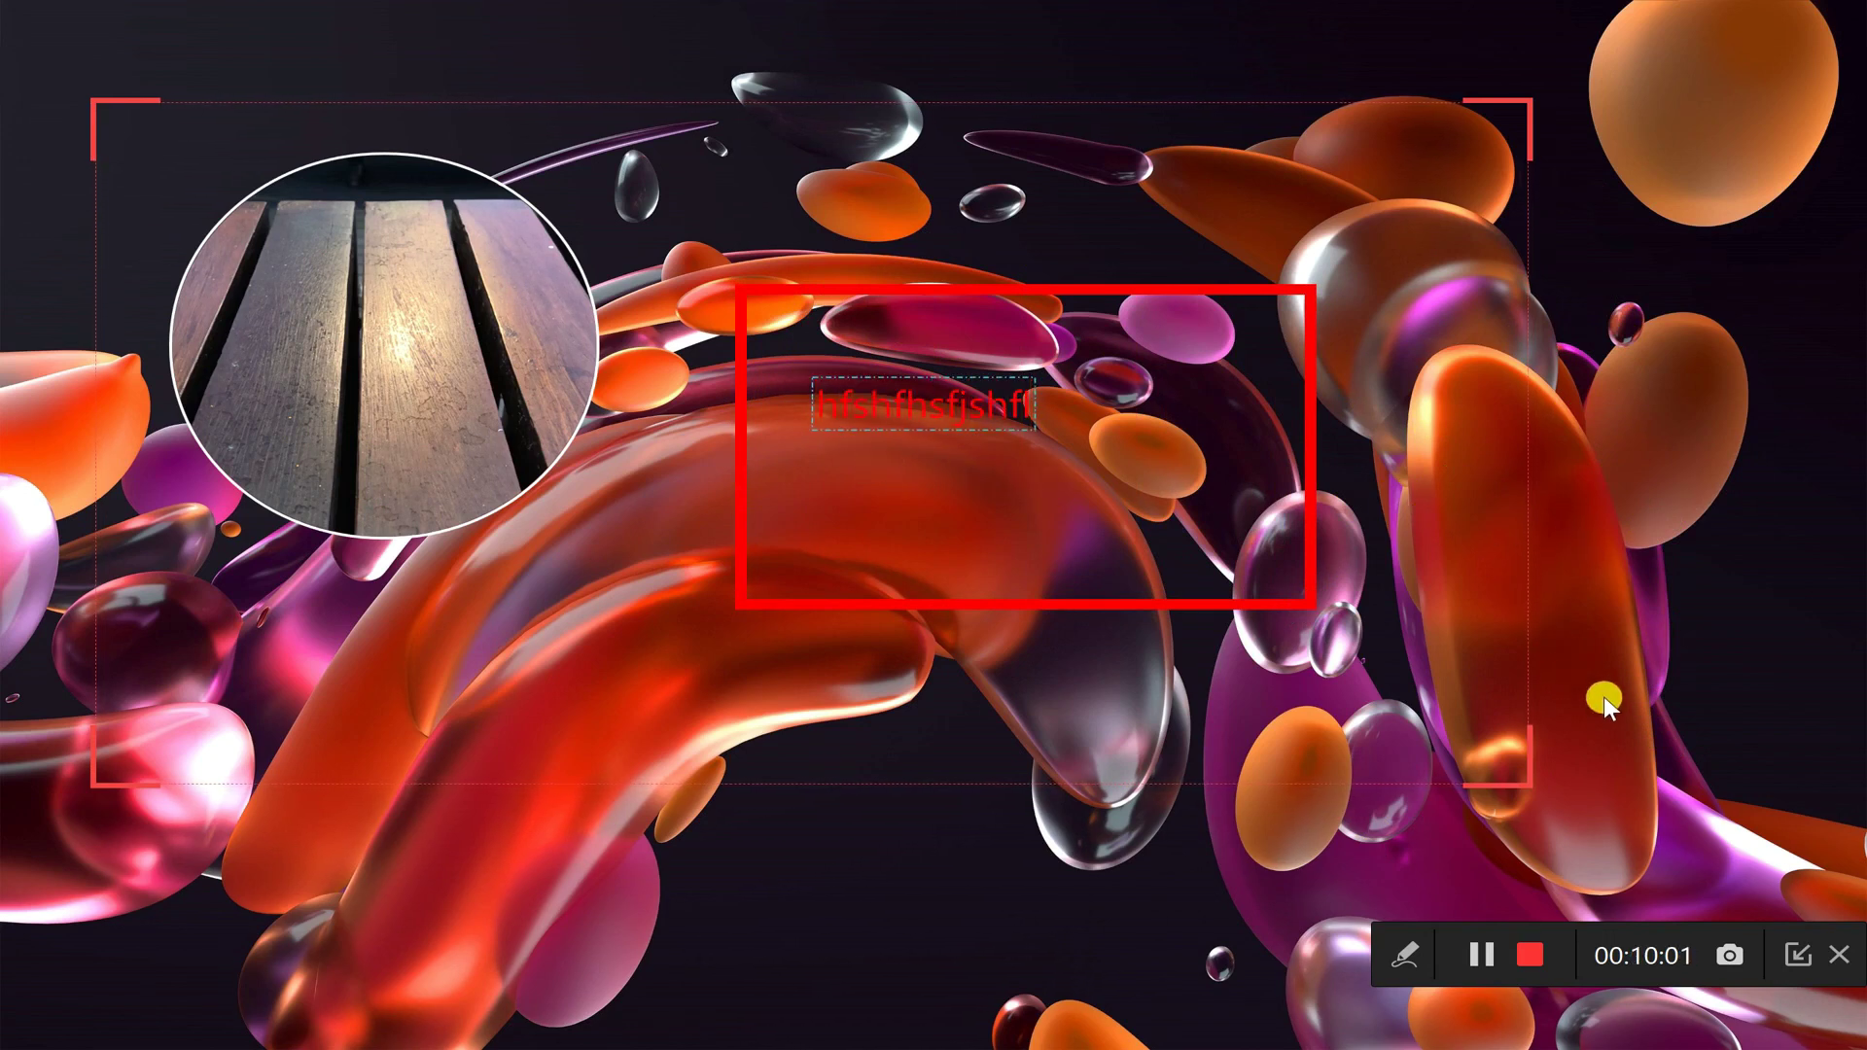
right_click(1573, 677)
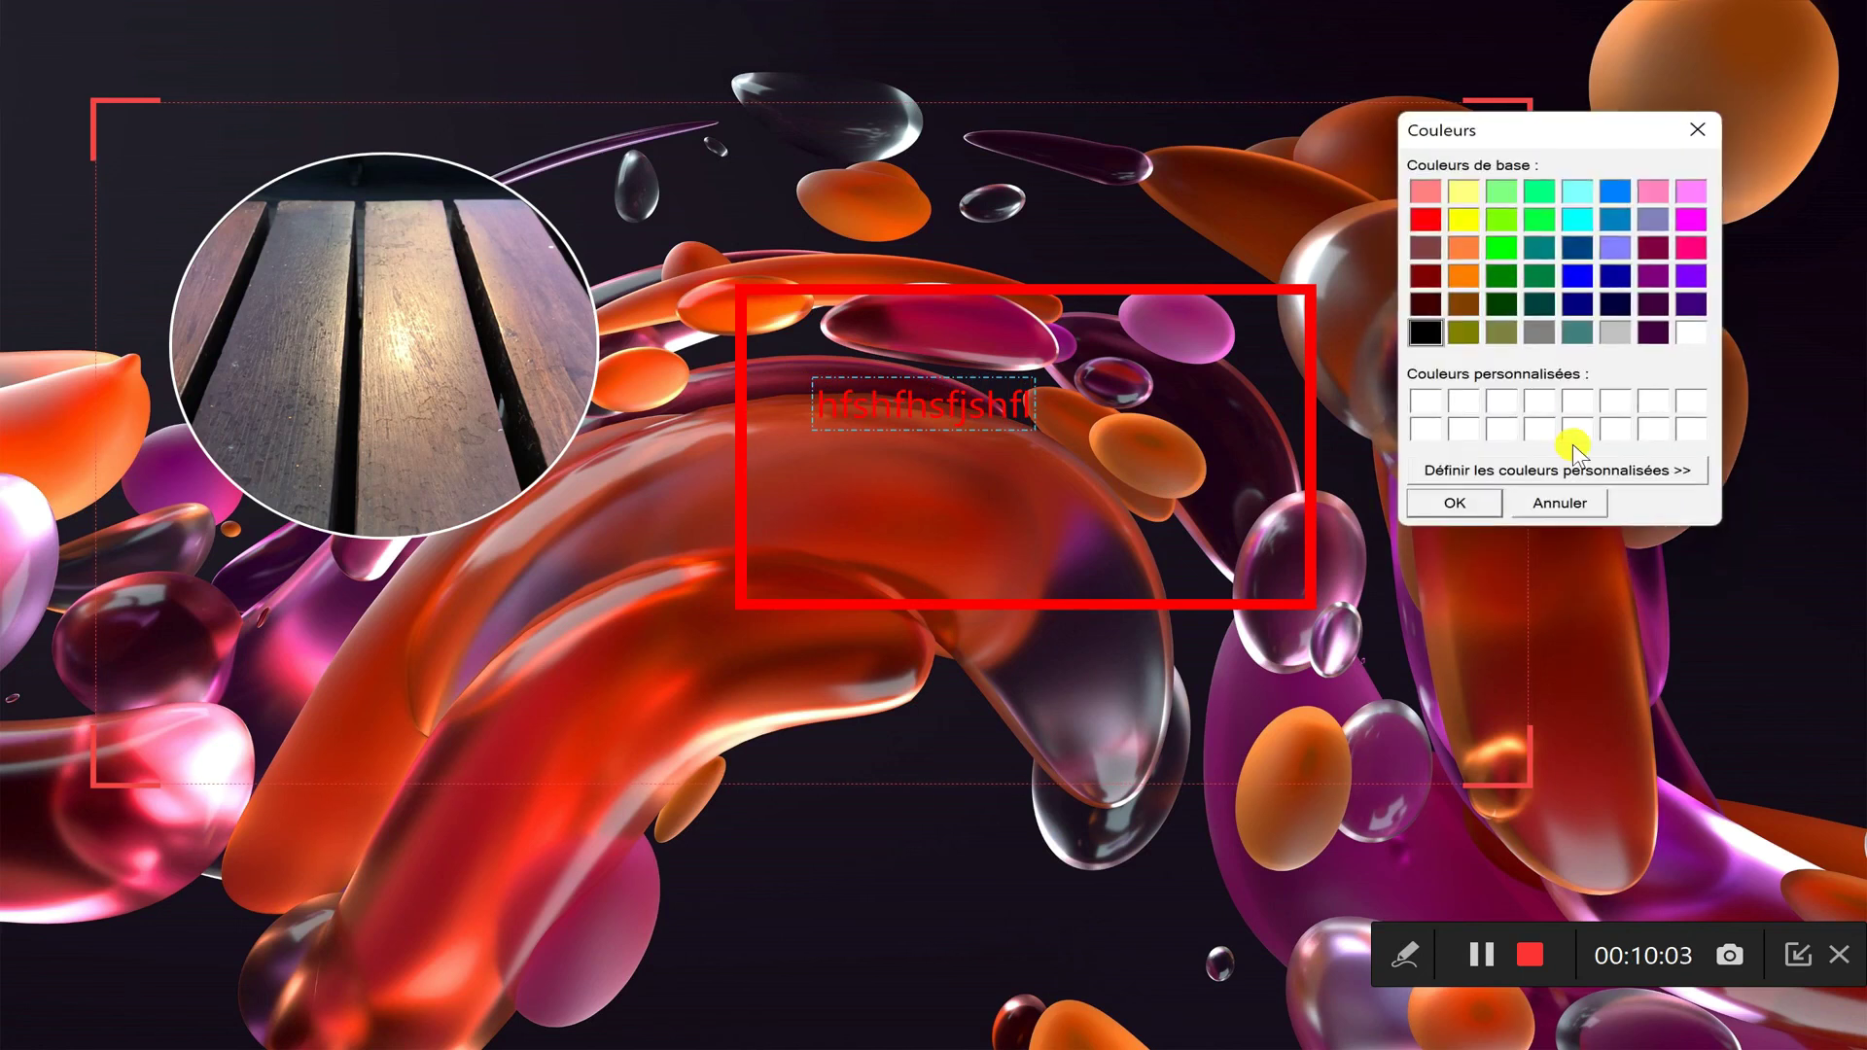
left_click(1577, 246)
left_click(1447, 518)
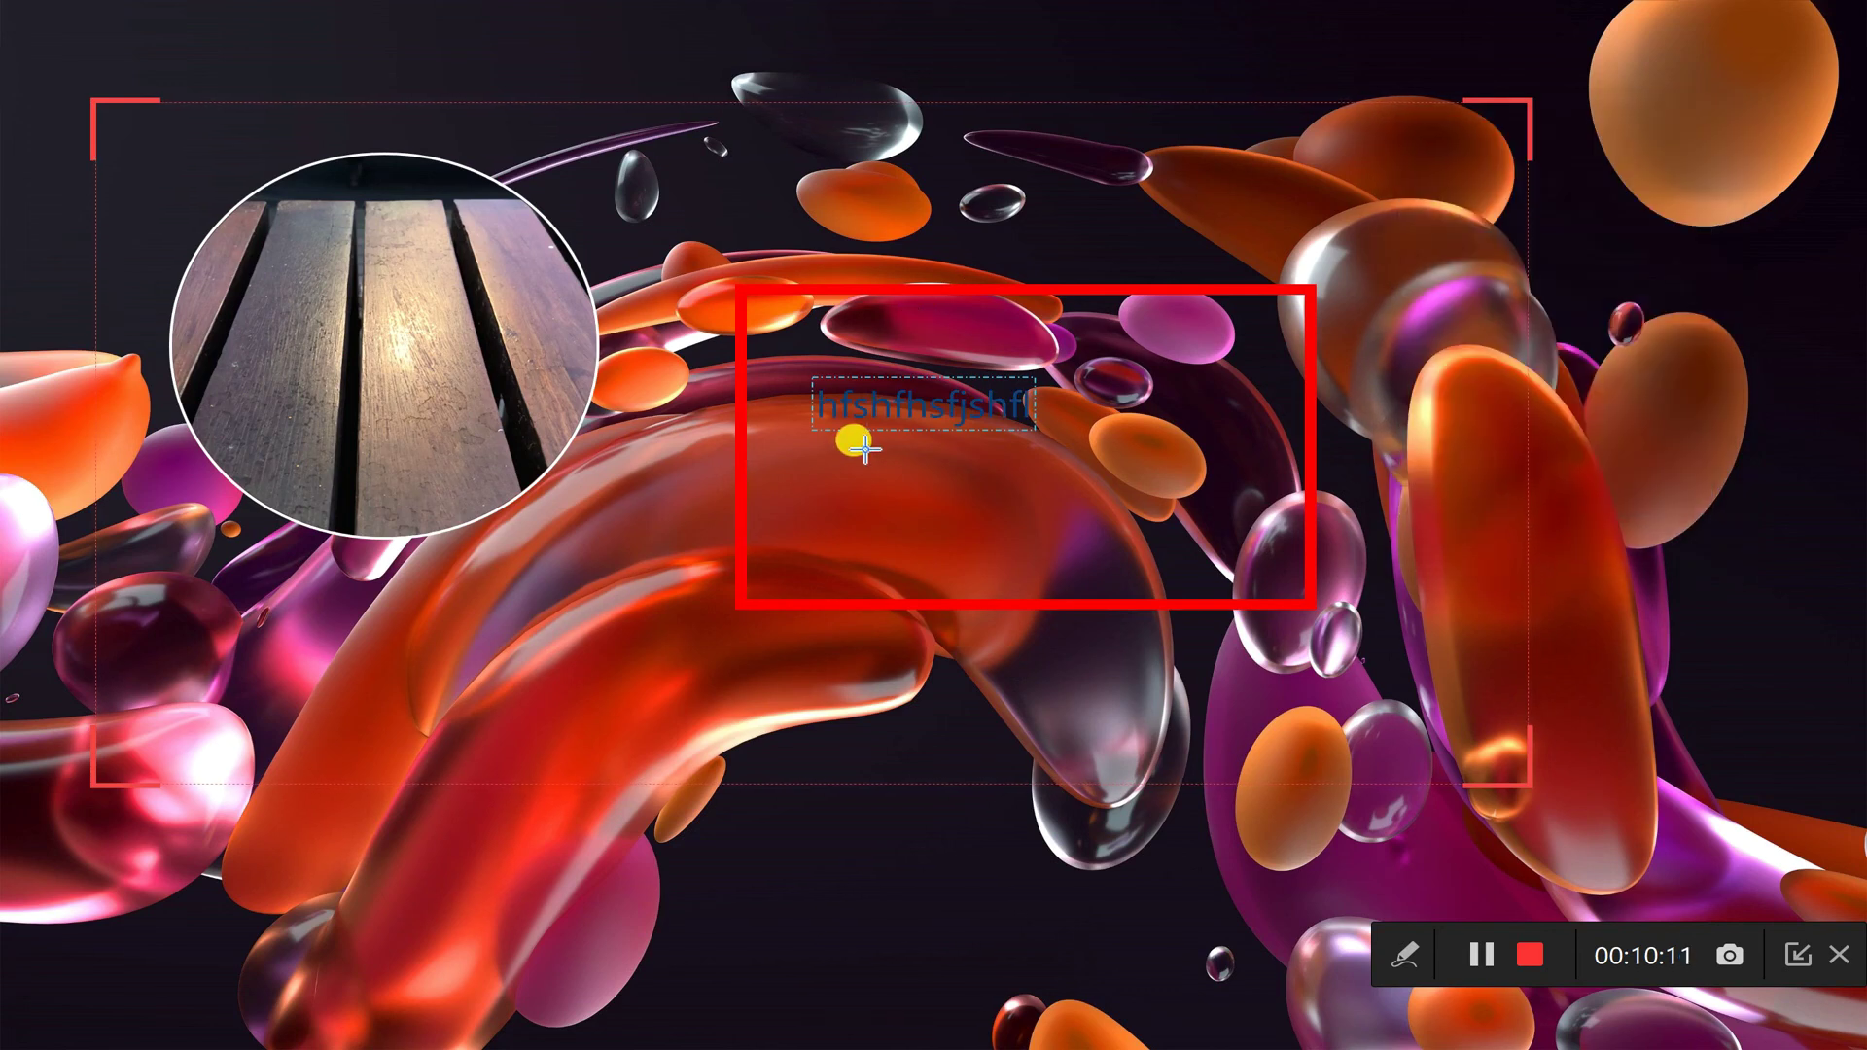
- Add a second dark blue text annotation, "sjhfgsjkhgsjk", just above the red rectangle
left_click_drag(1011, 235, 892, 182)
type("sjhfgsjkhgsjk")
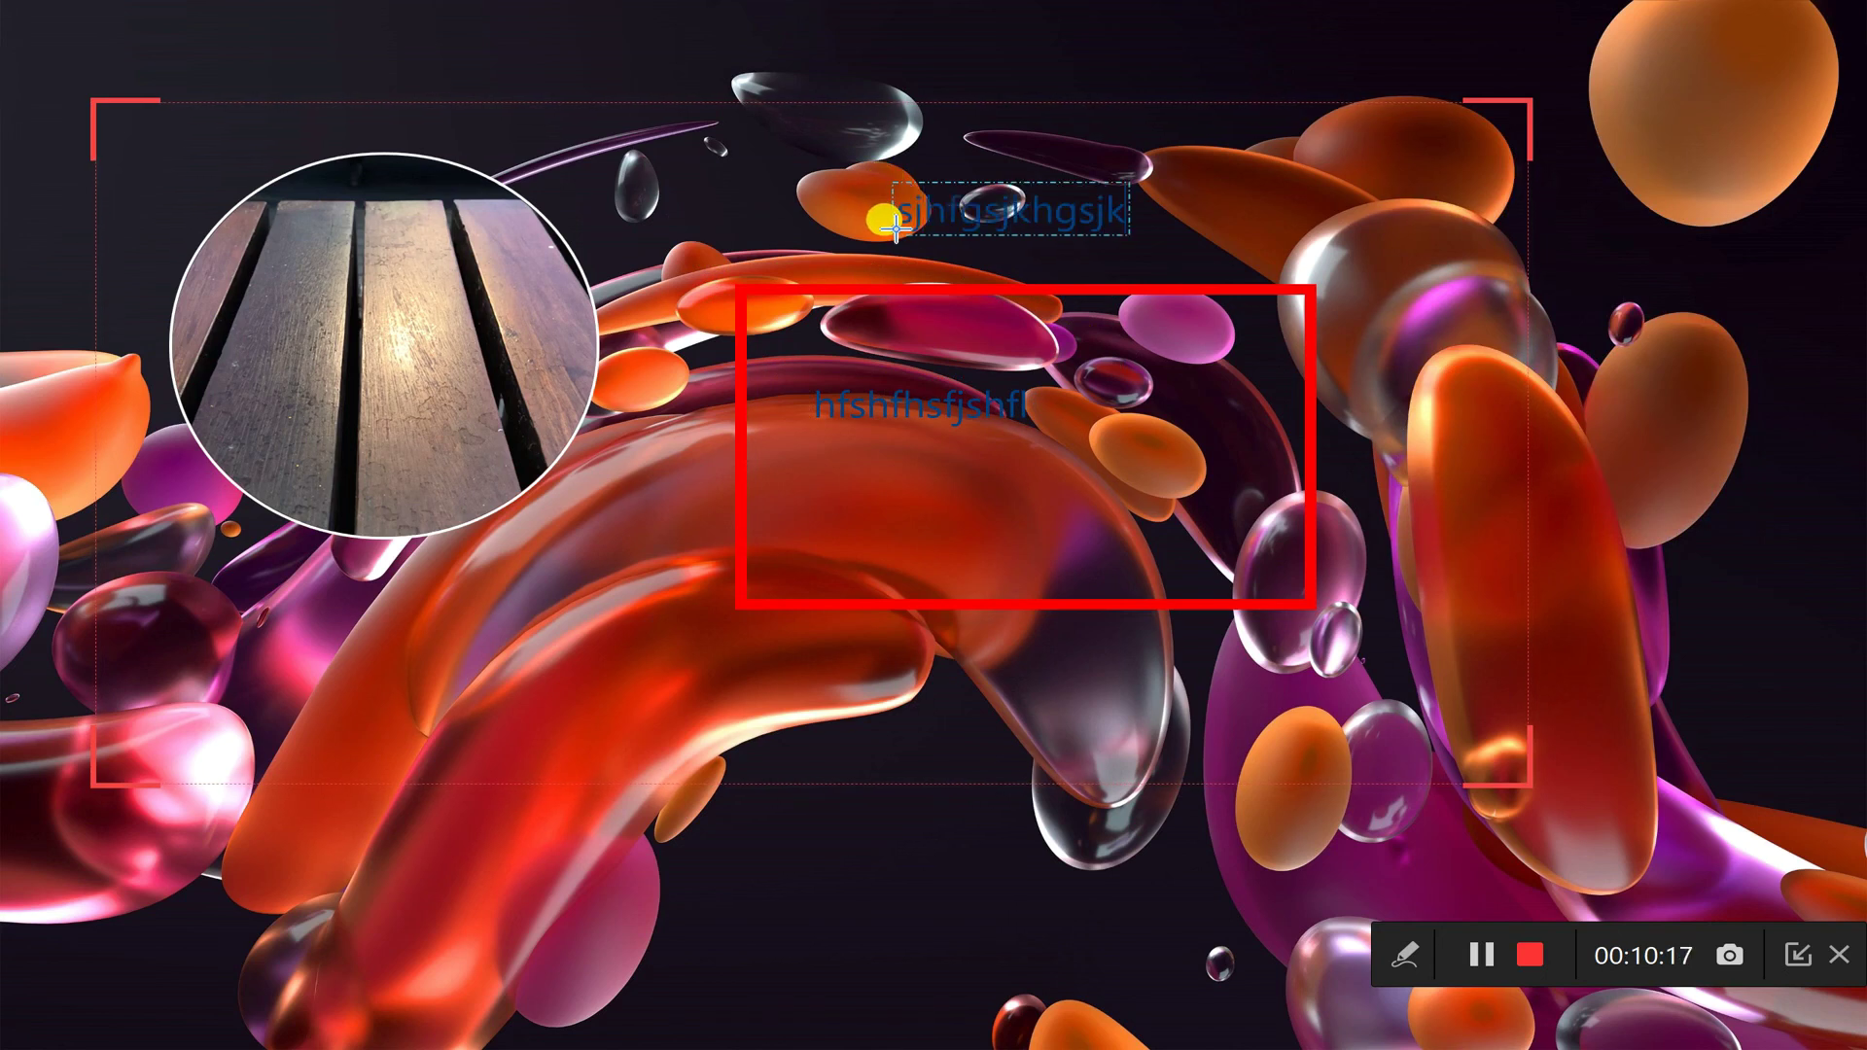
left_click(1381, 300)
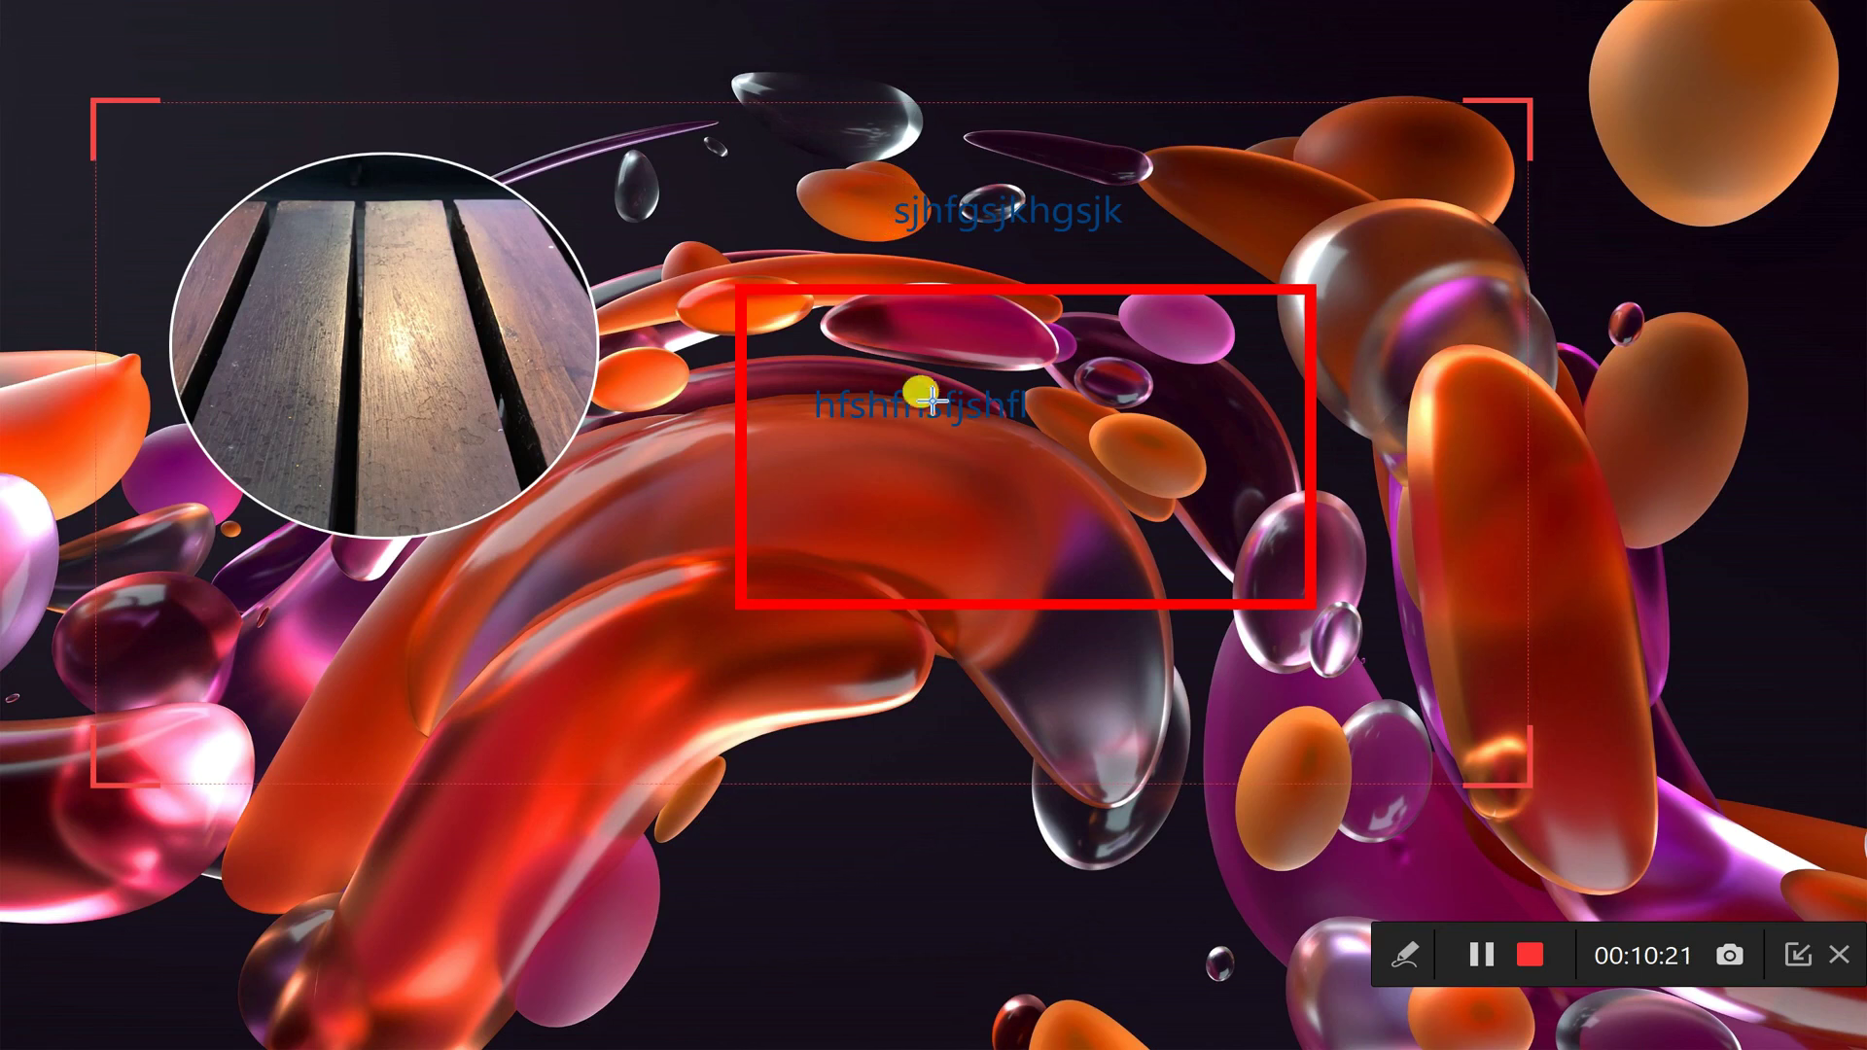
- Place numbered markers 1 to 4 from the webcam overlay across the region and draw a winding freehand yellow highlighter stroke over the annotations
left_click(573, 389)
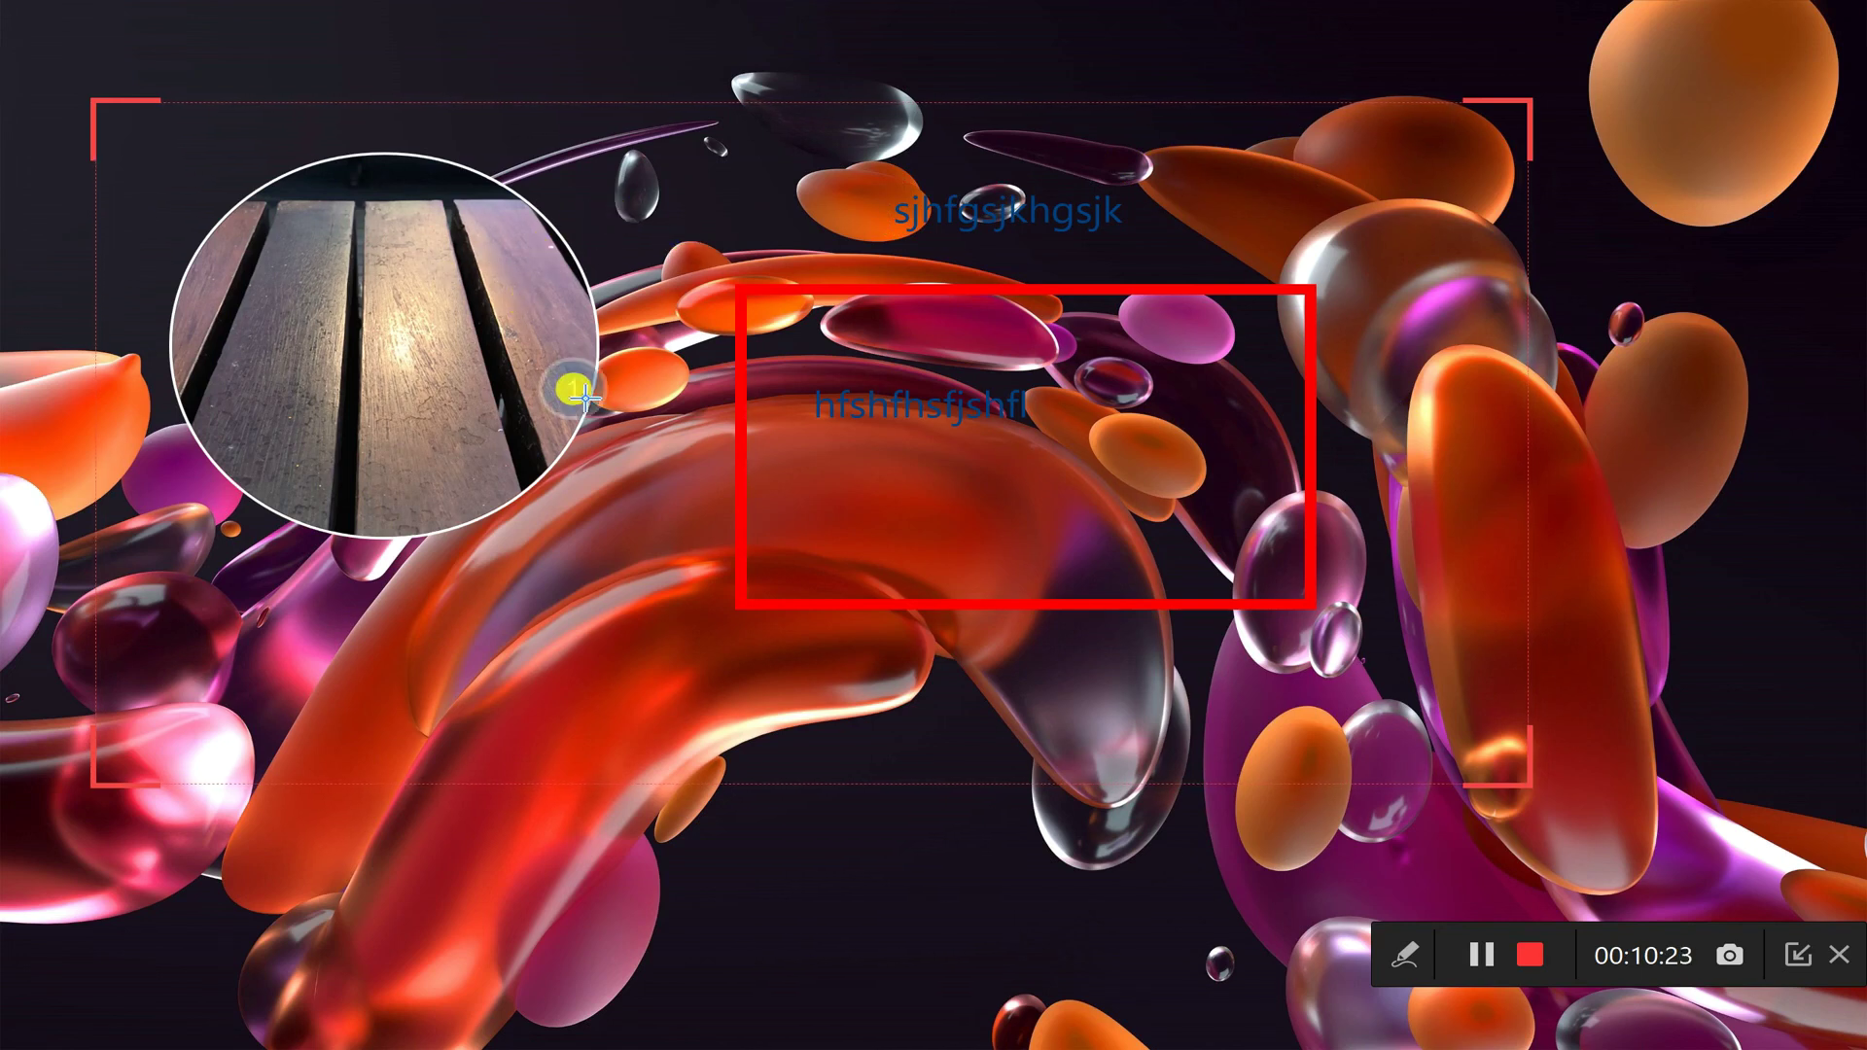
left_click(857, 472)
left_click(1237, 345)
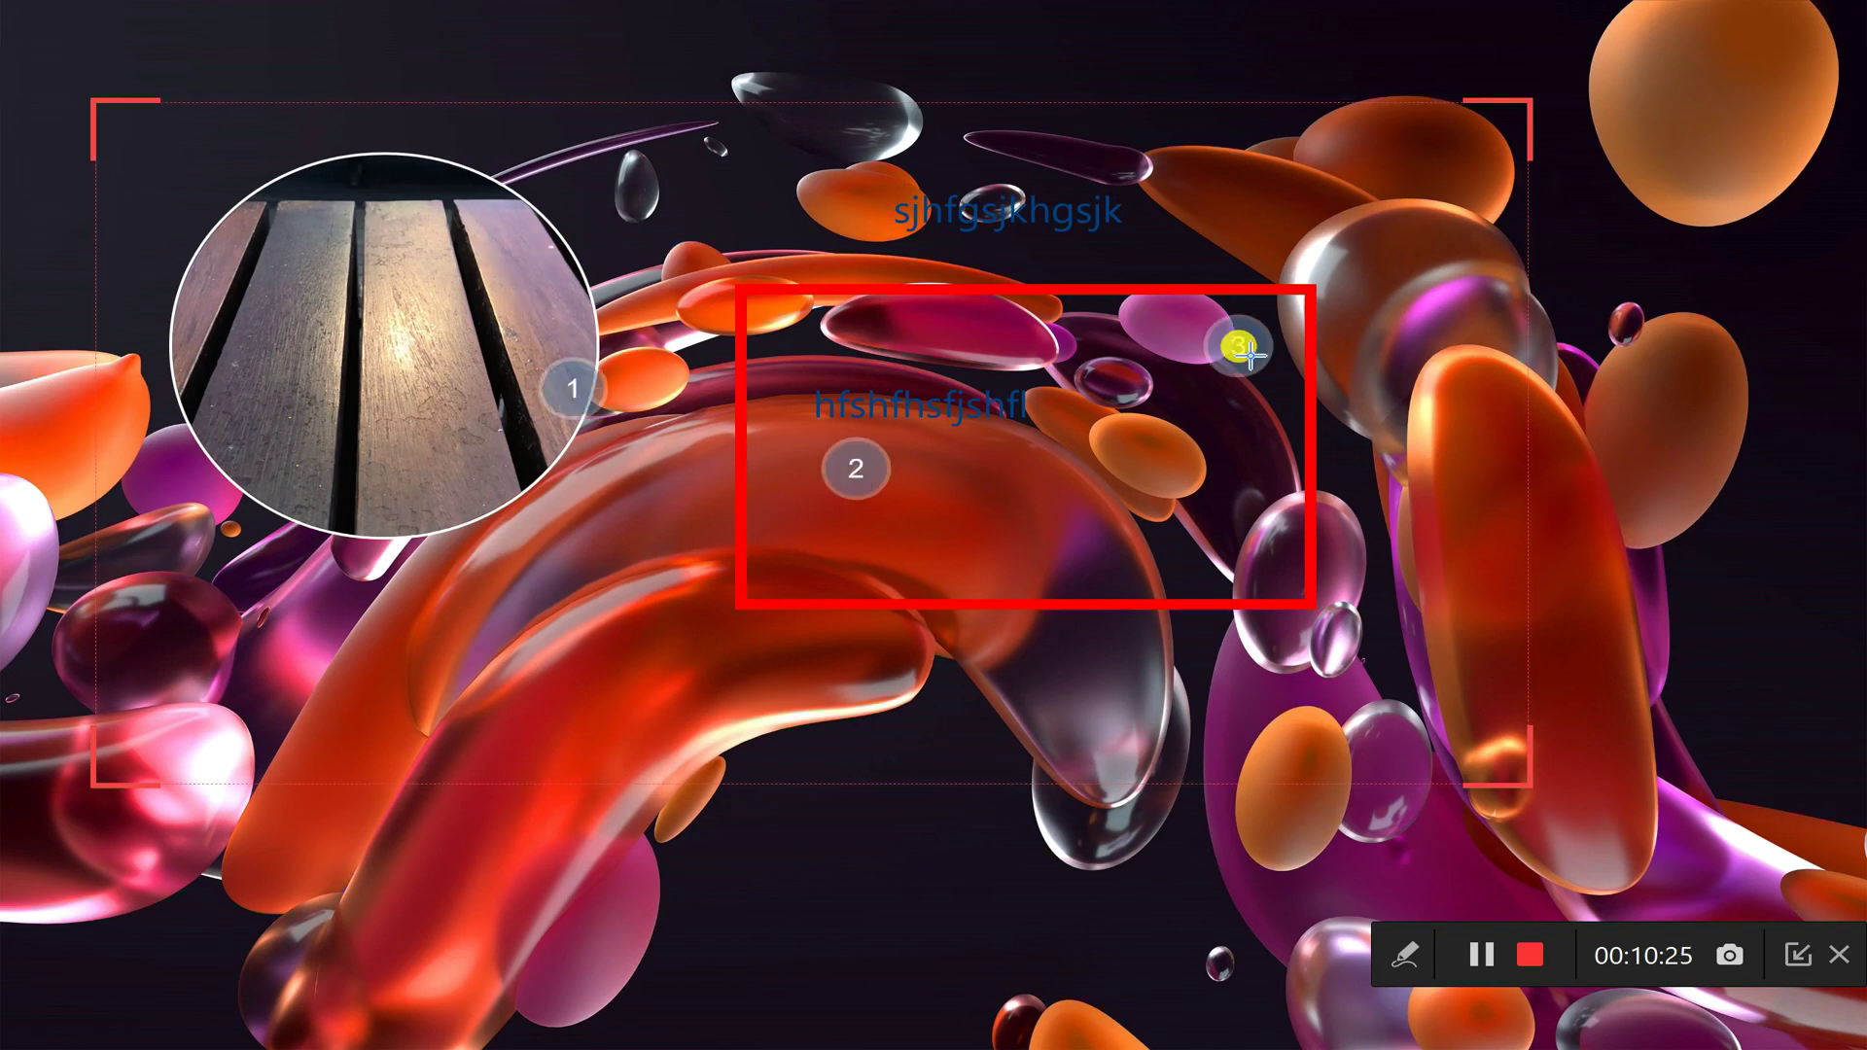
left_click(1363, 182)
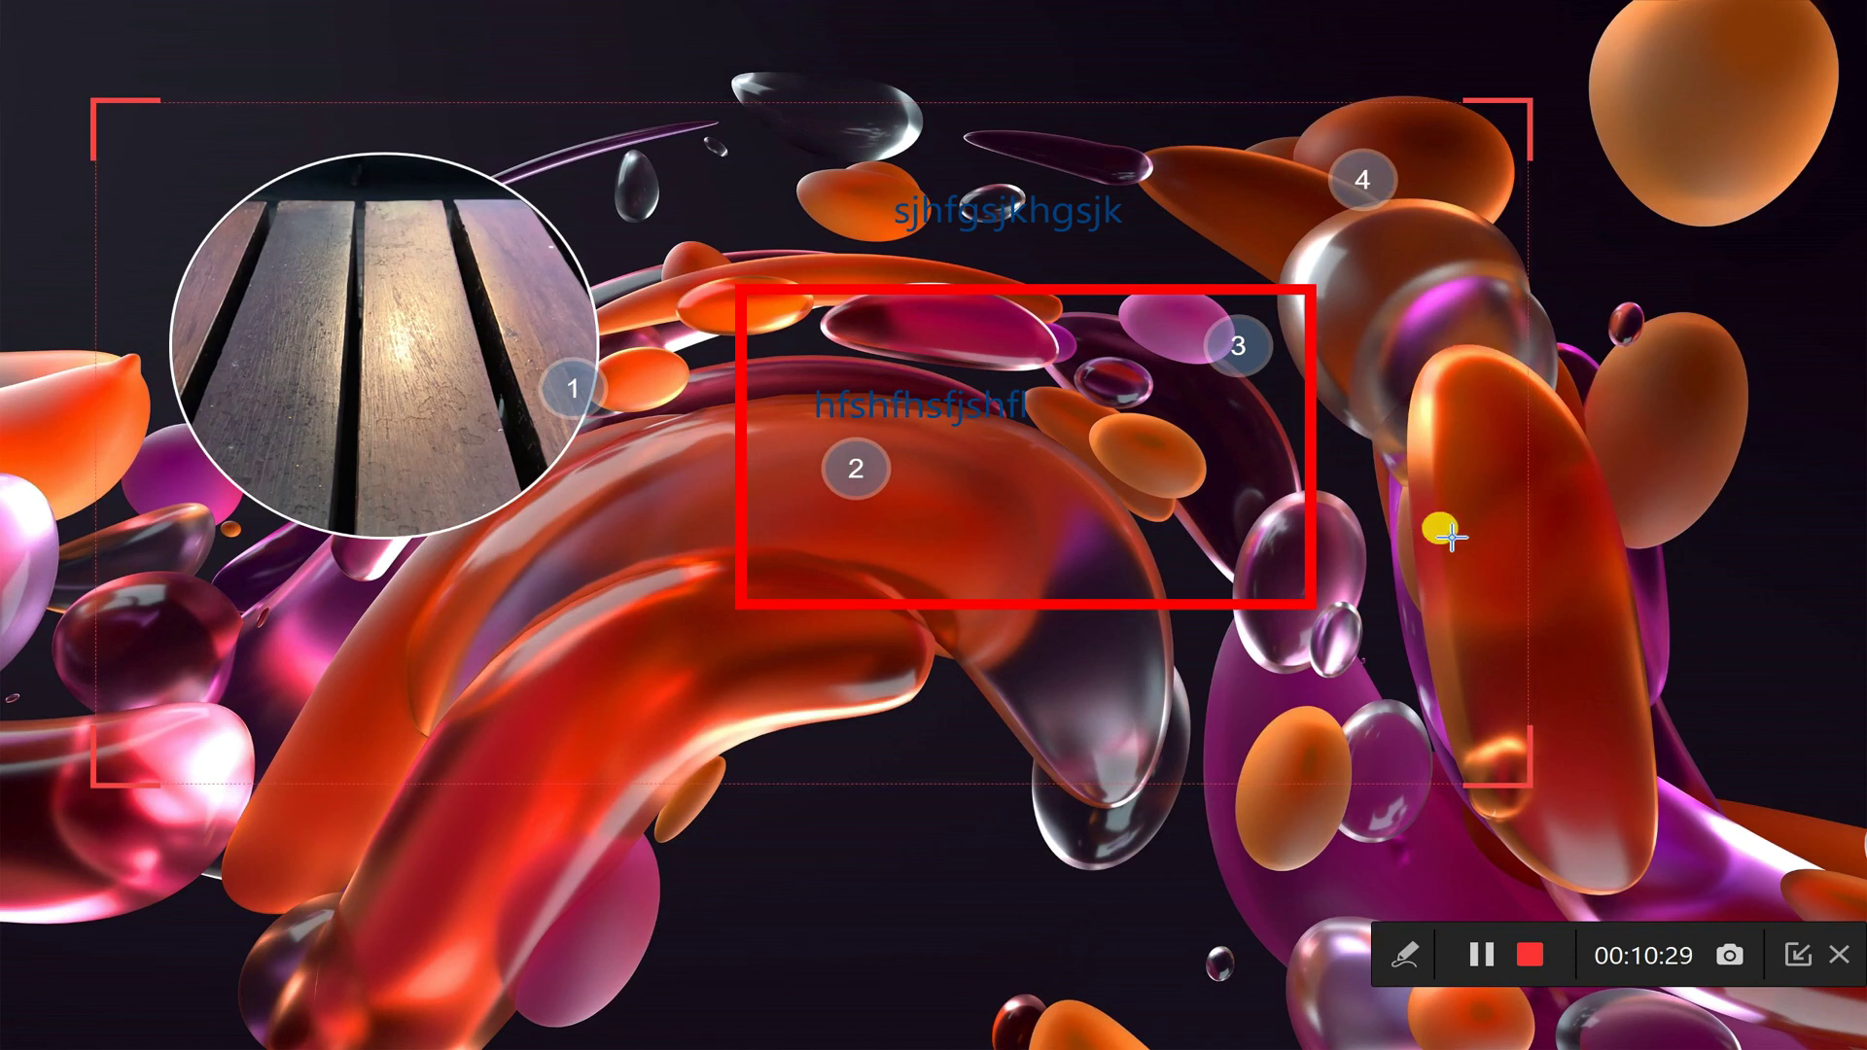
mouse_move(335, 661)
left_mouse_down()
mouse_move(433, 605)
mouse_move(804, 638)
mouse_move(895, 336)
mouse_move(491, 367)
mouse_move(637, 539)
mouse_move(502, 418)
mouse_move(803, 534)
mouse_move(885, 603)
mouse_move(607, 703)
left_mouse_up()
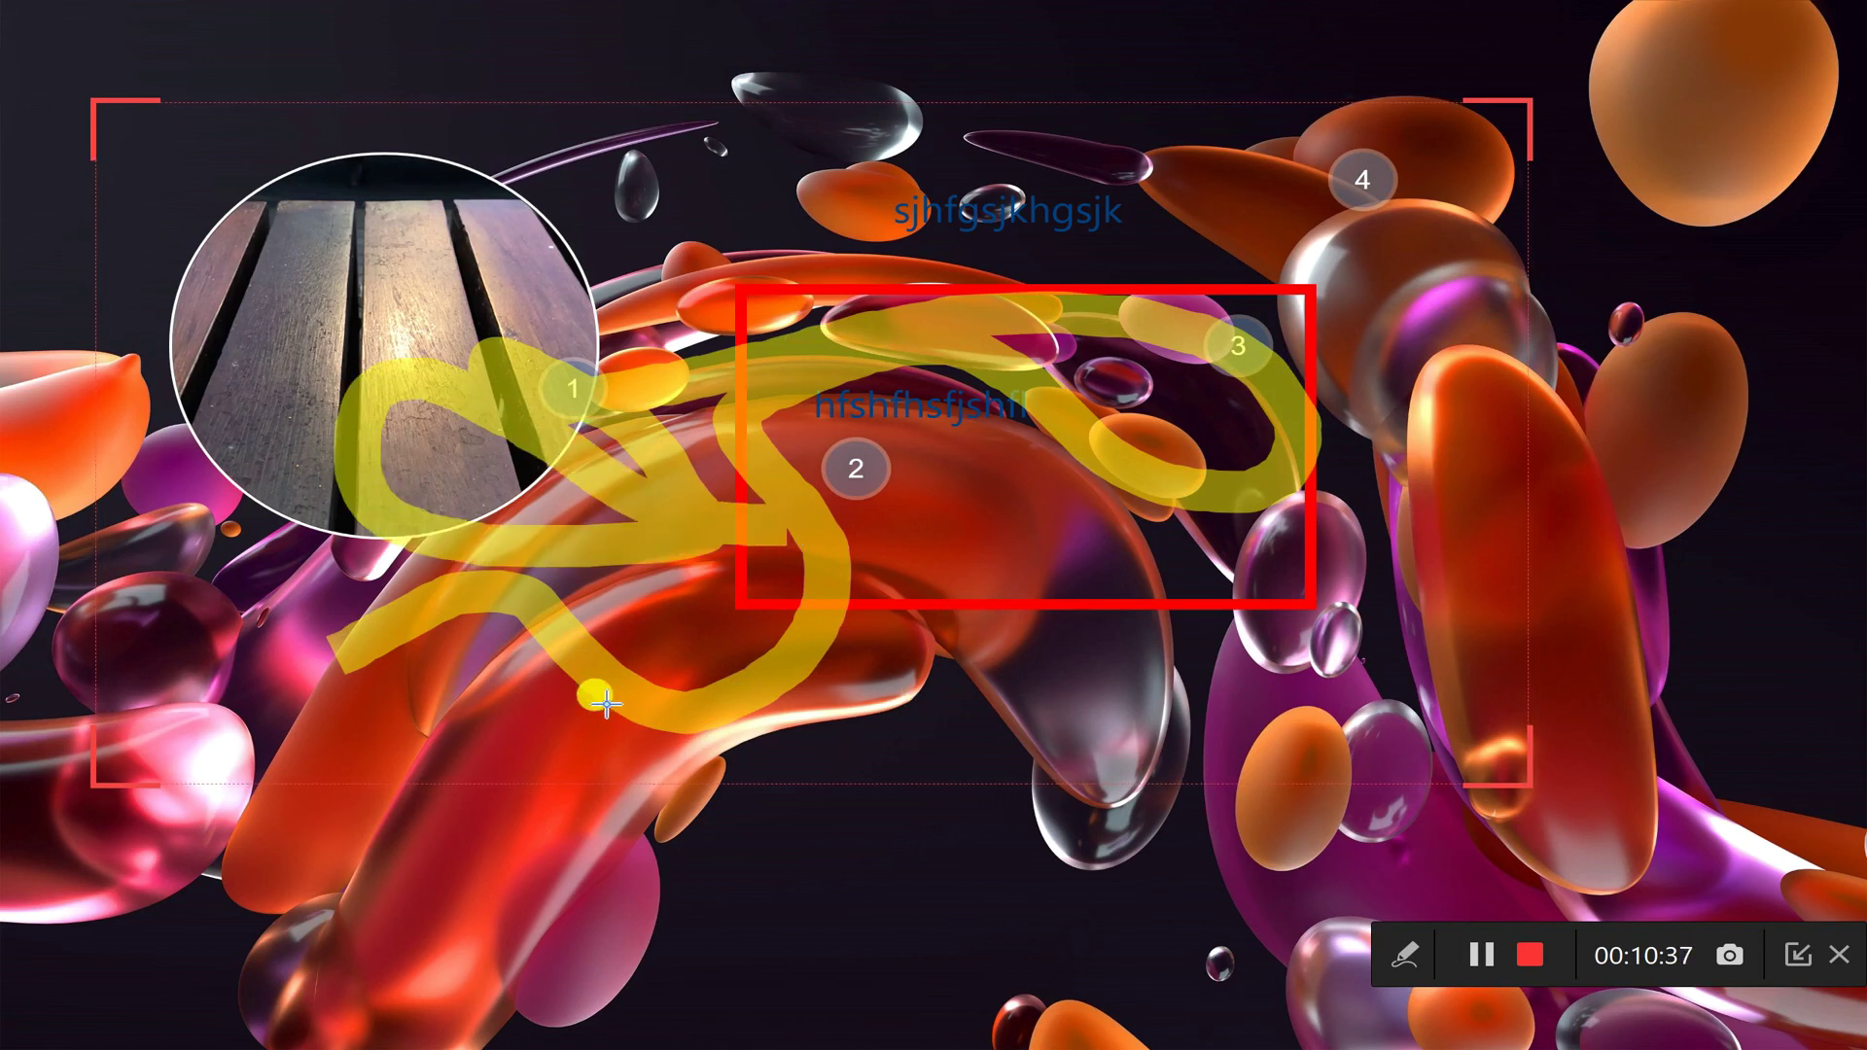